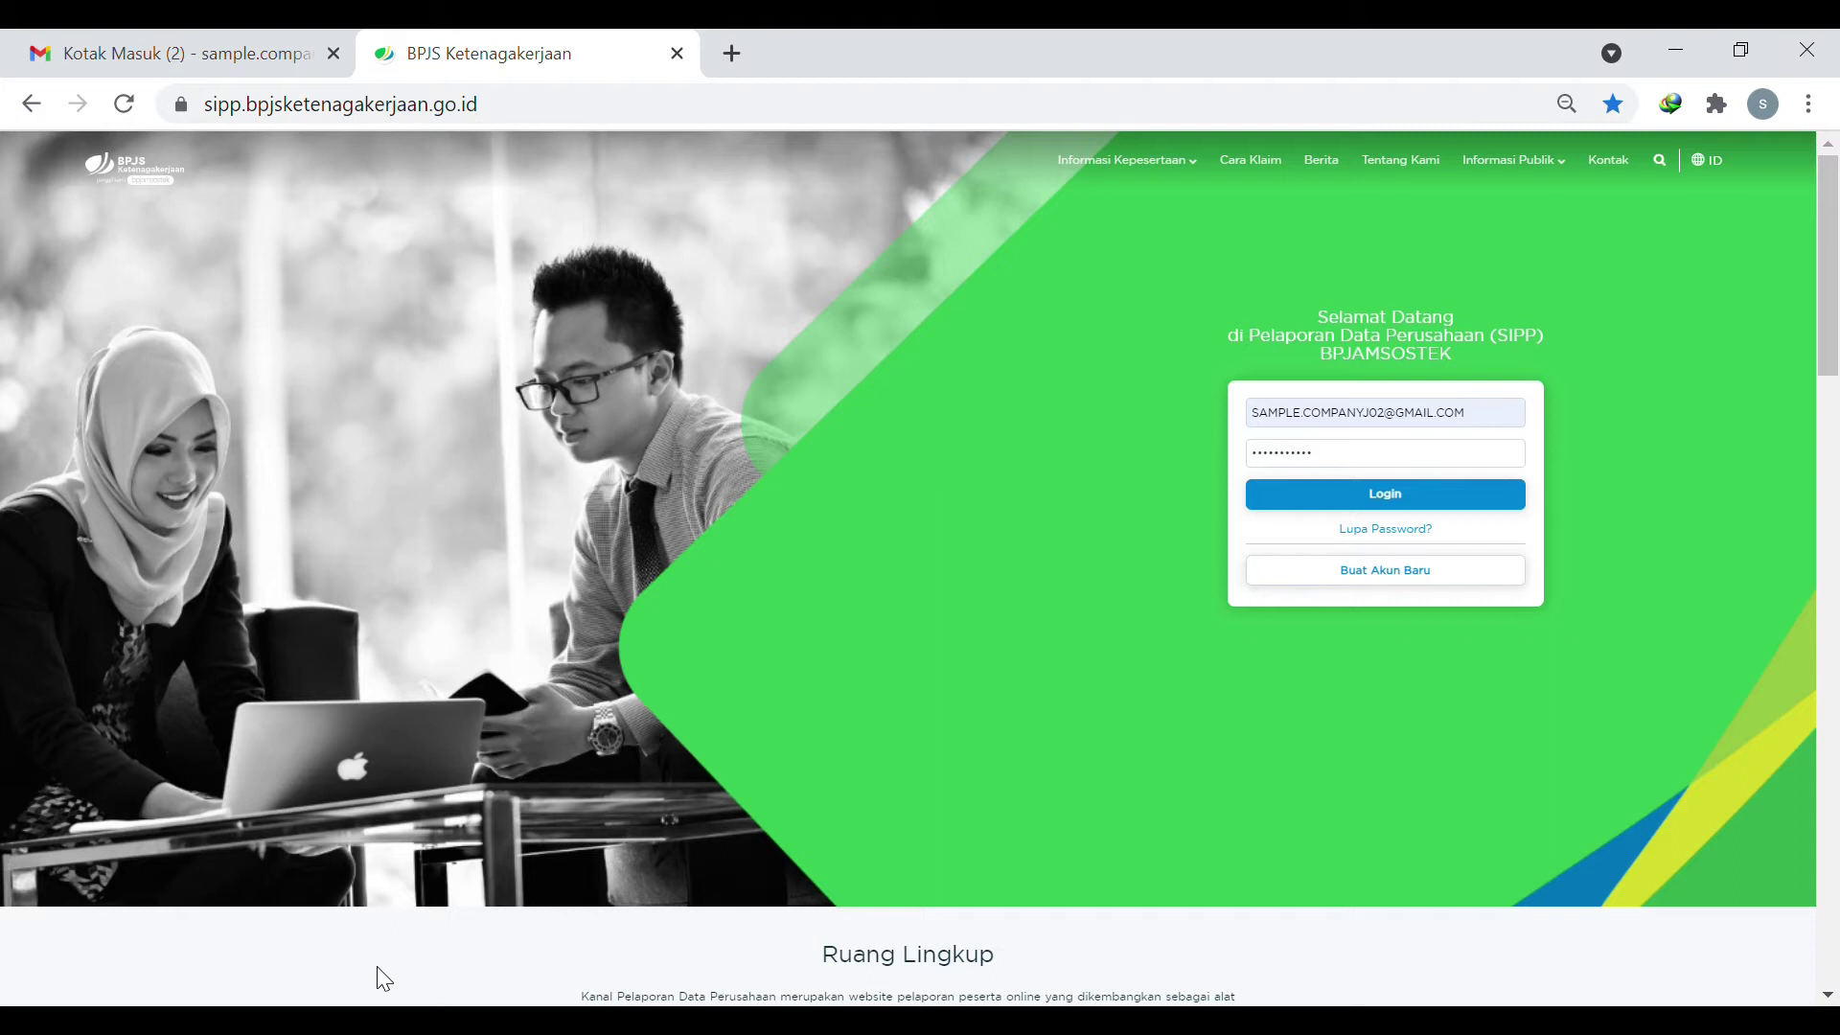
- Log in to the SIPP company portal with the prefilled credentials and dismiss the notices covering the dashboard
left_click(1432, 508)
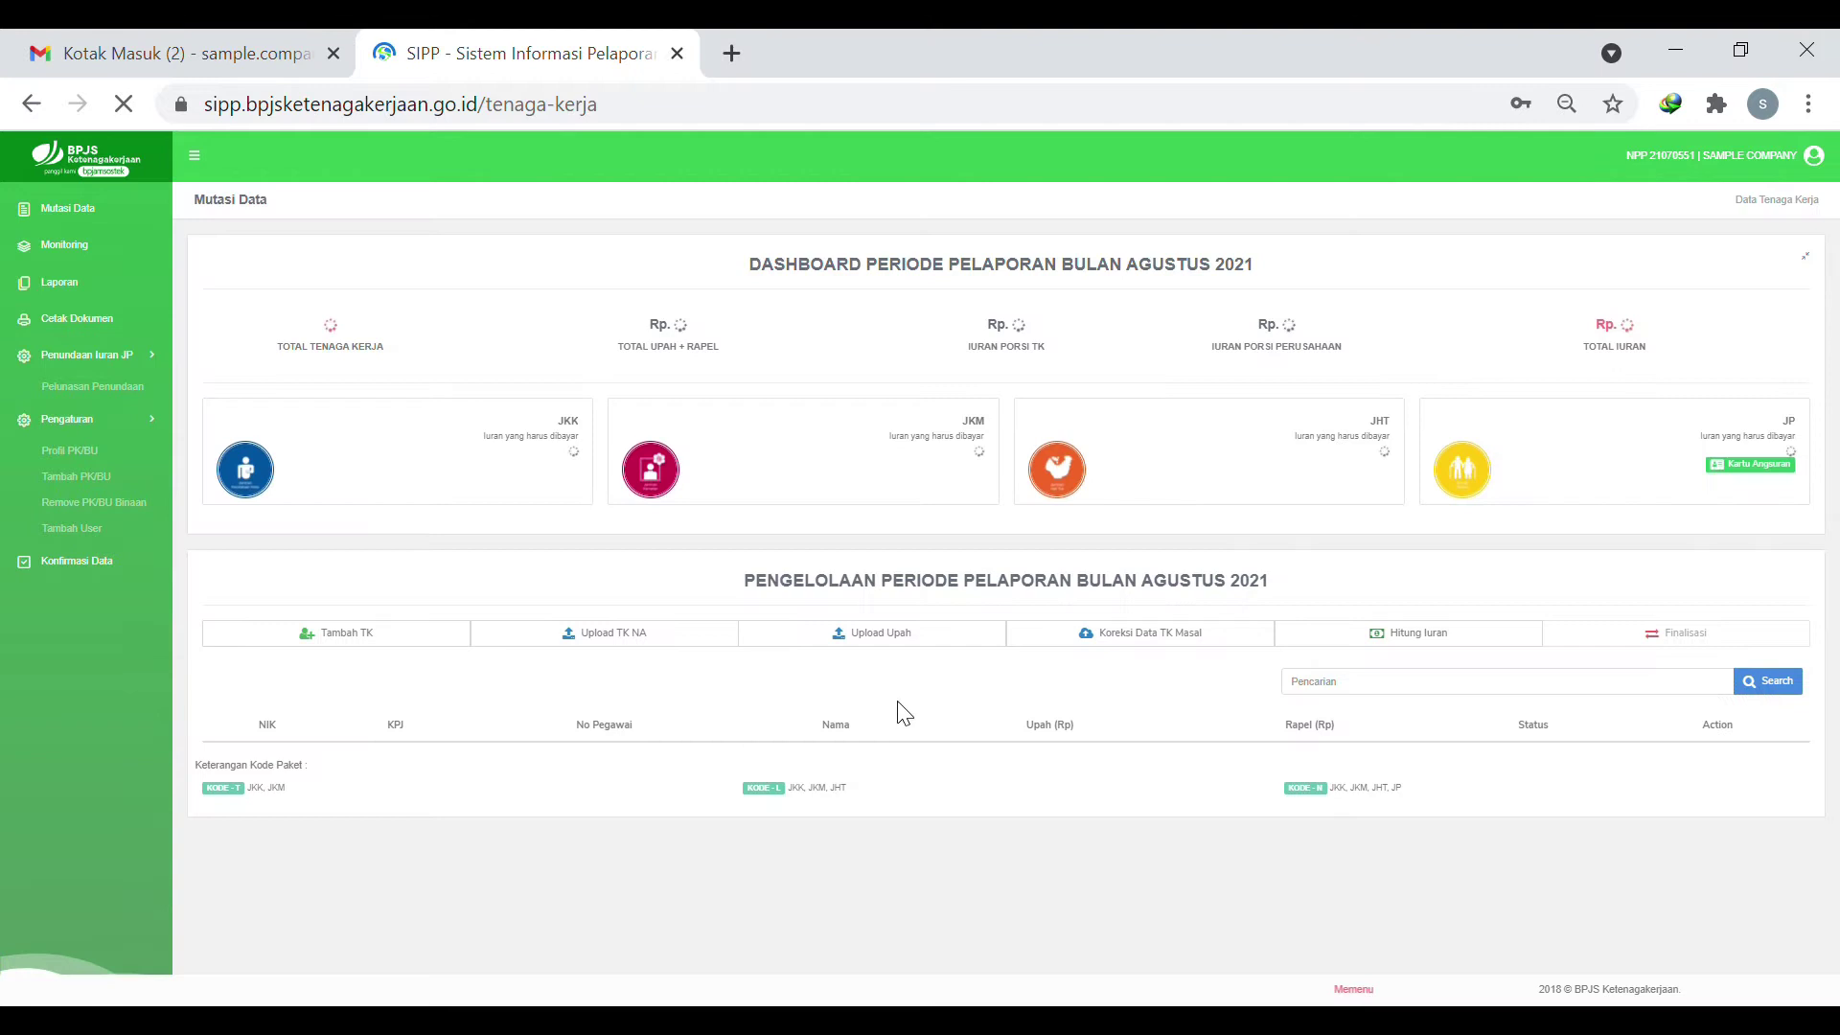
key("Return")
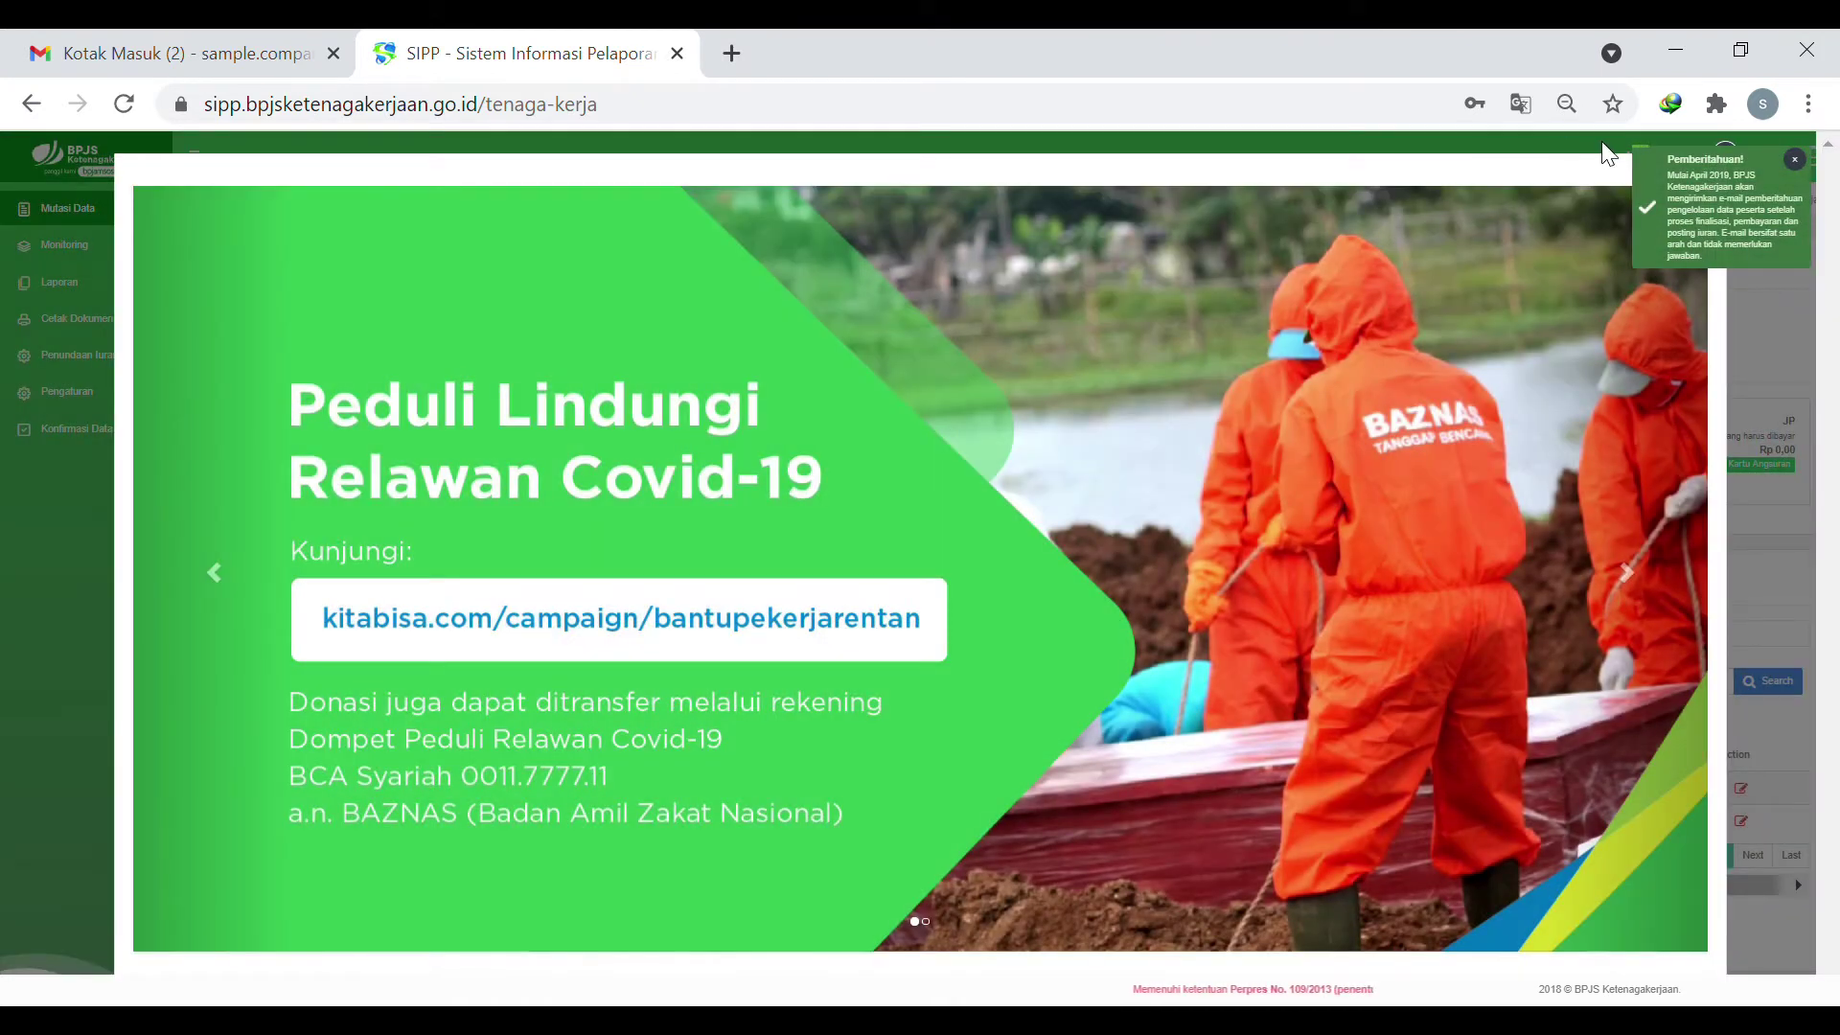
key("ctrl+minus")
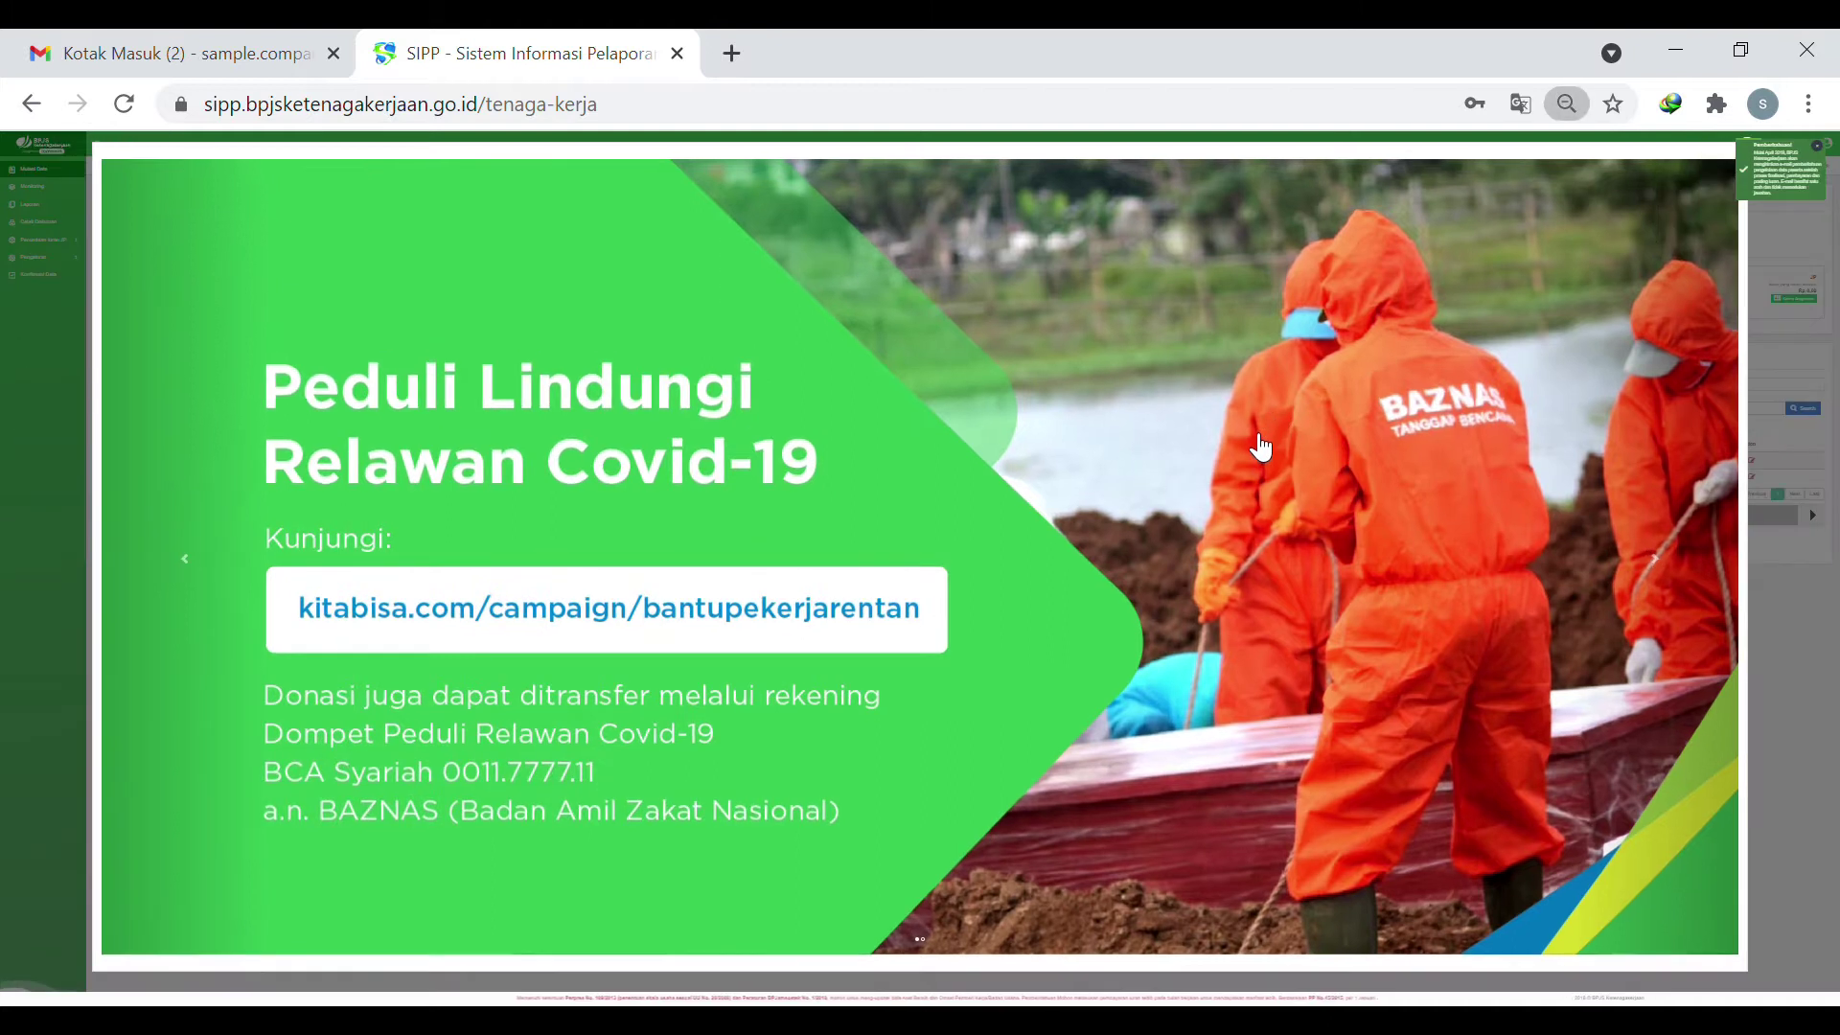
key("ctrl+plus")
key("ctrl+plus")
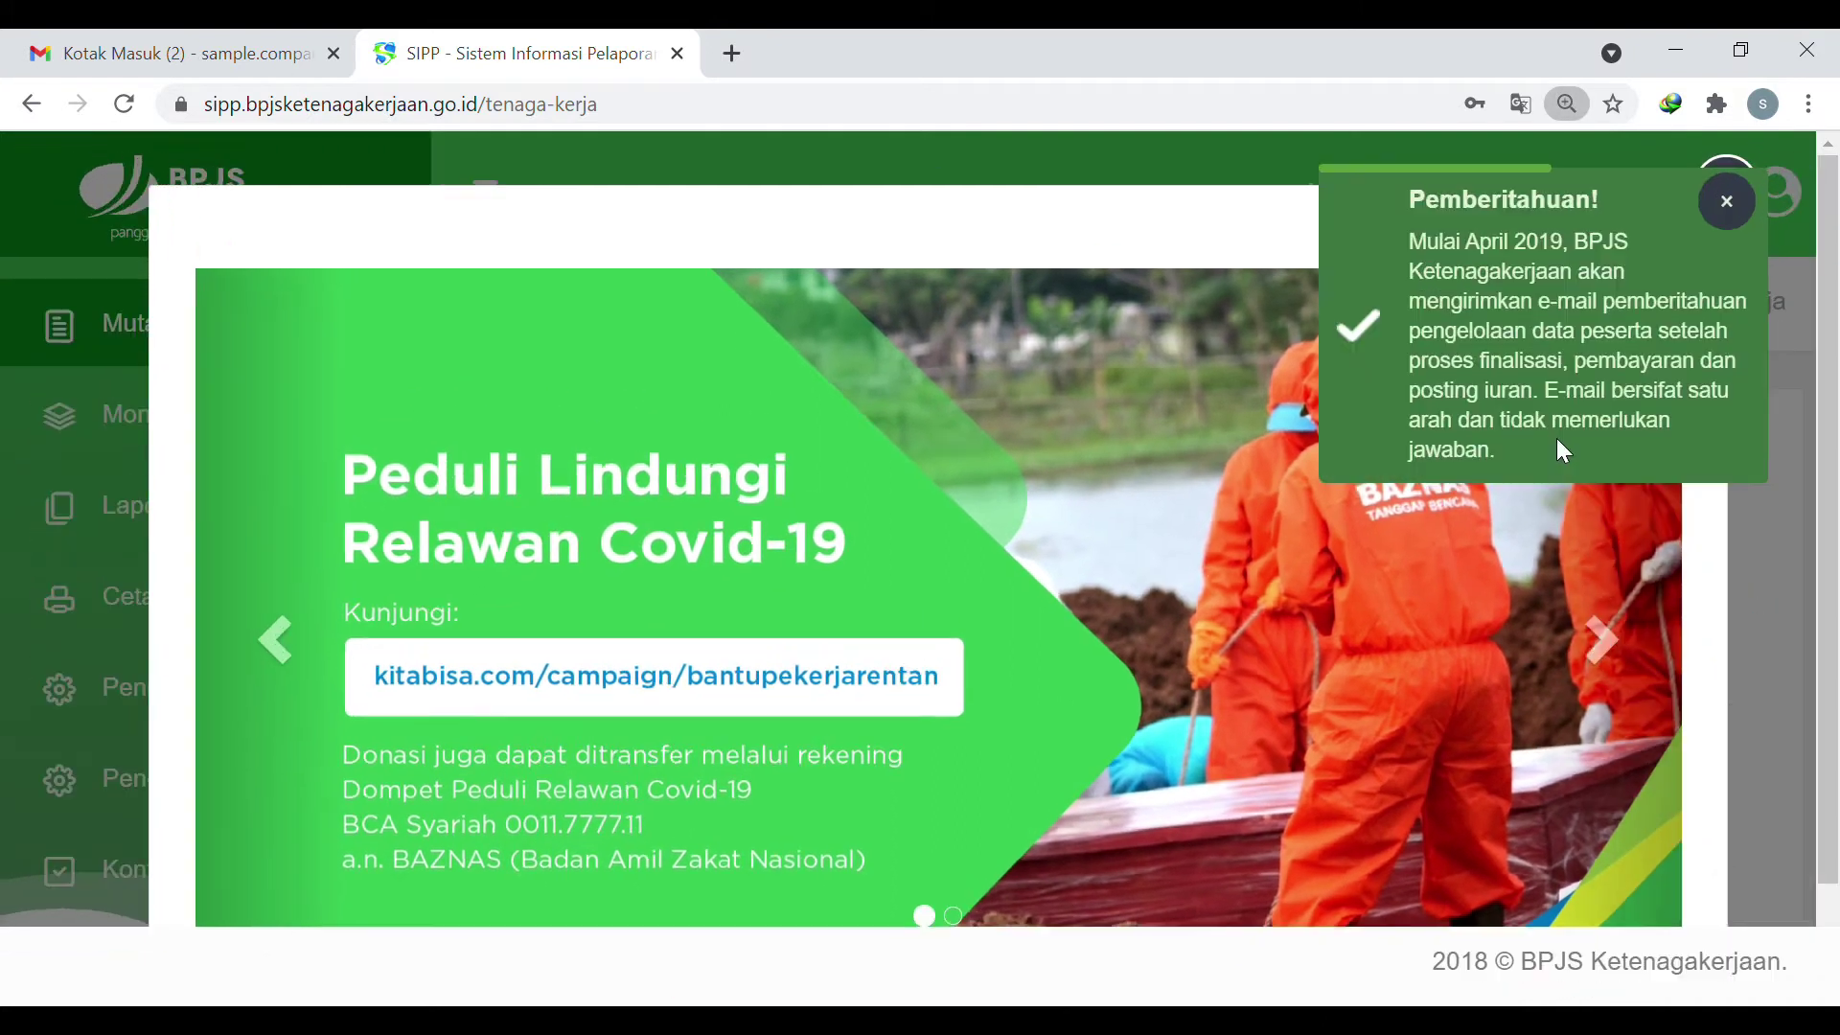
left_click(1717, 219)
key("Escape")
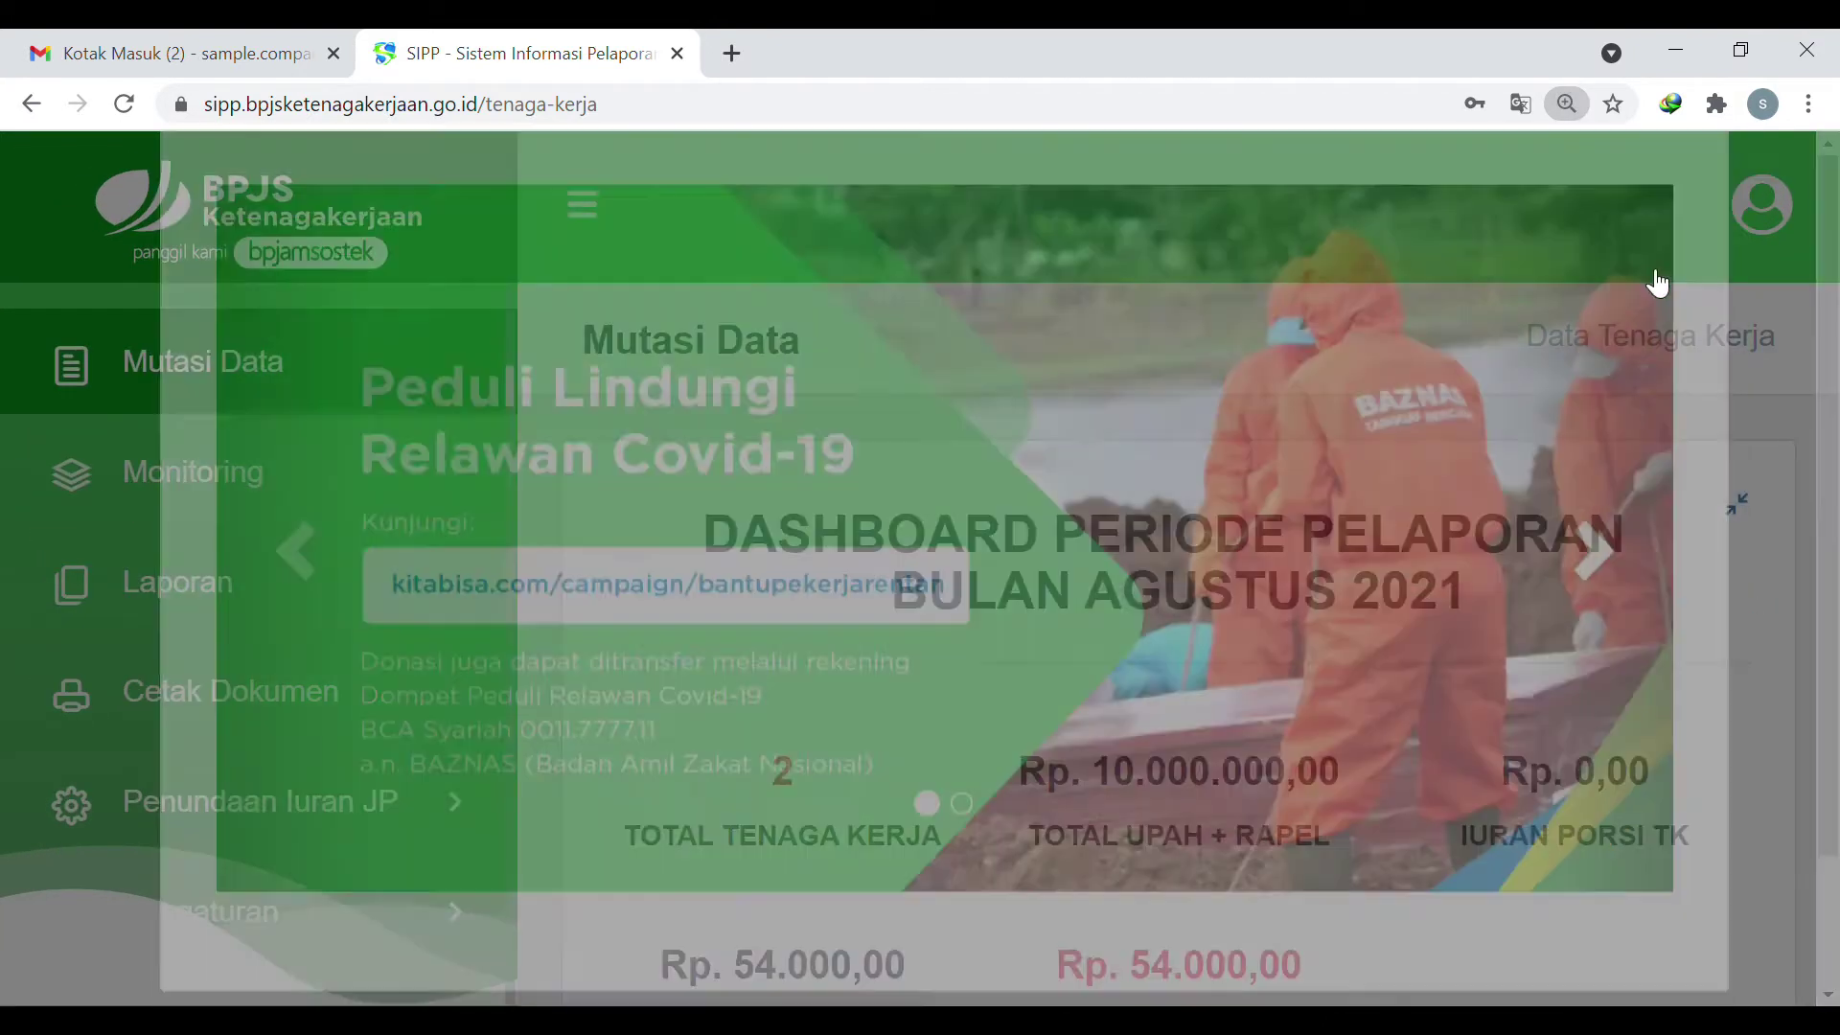
key("ctrl+minus")
key("ctrl+minus")
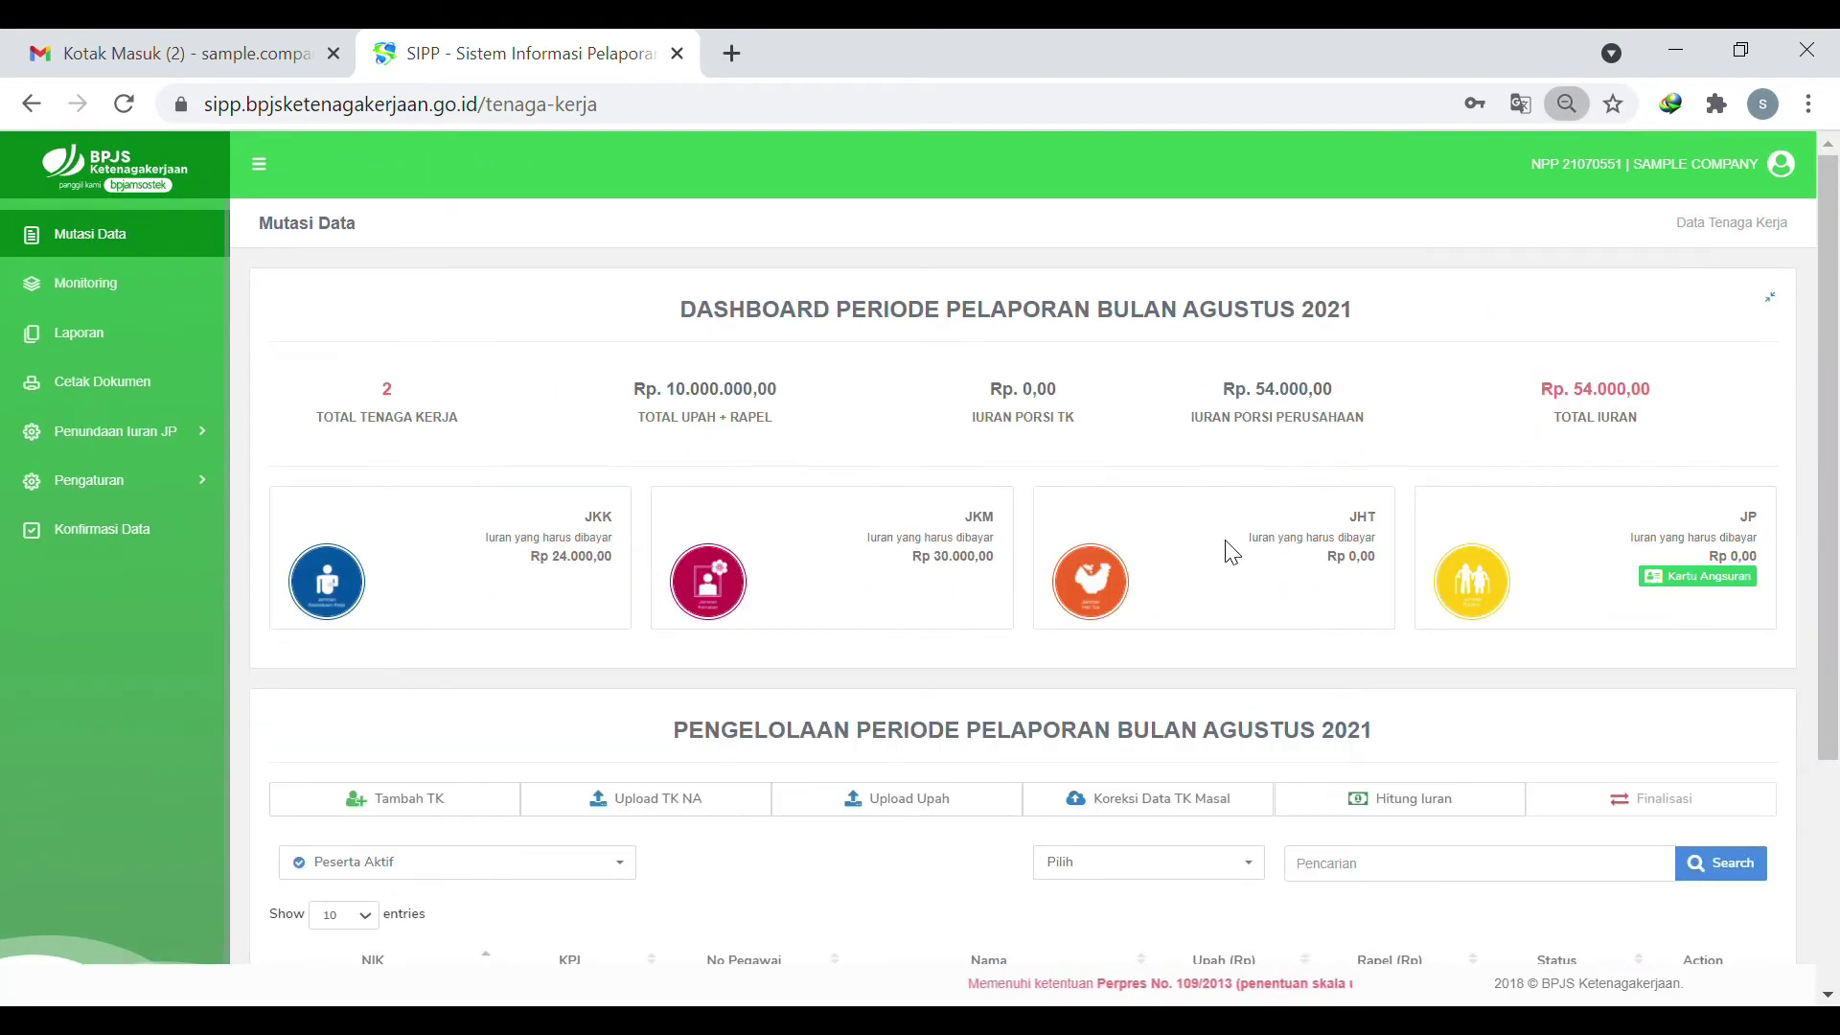
key("ctrl+minus")
- Examine the August 2021 reporting dashboard, including its period heading, contribution totals and active worker list
scroll(1226, 548, "down", 1)
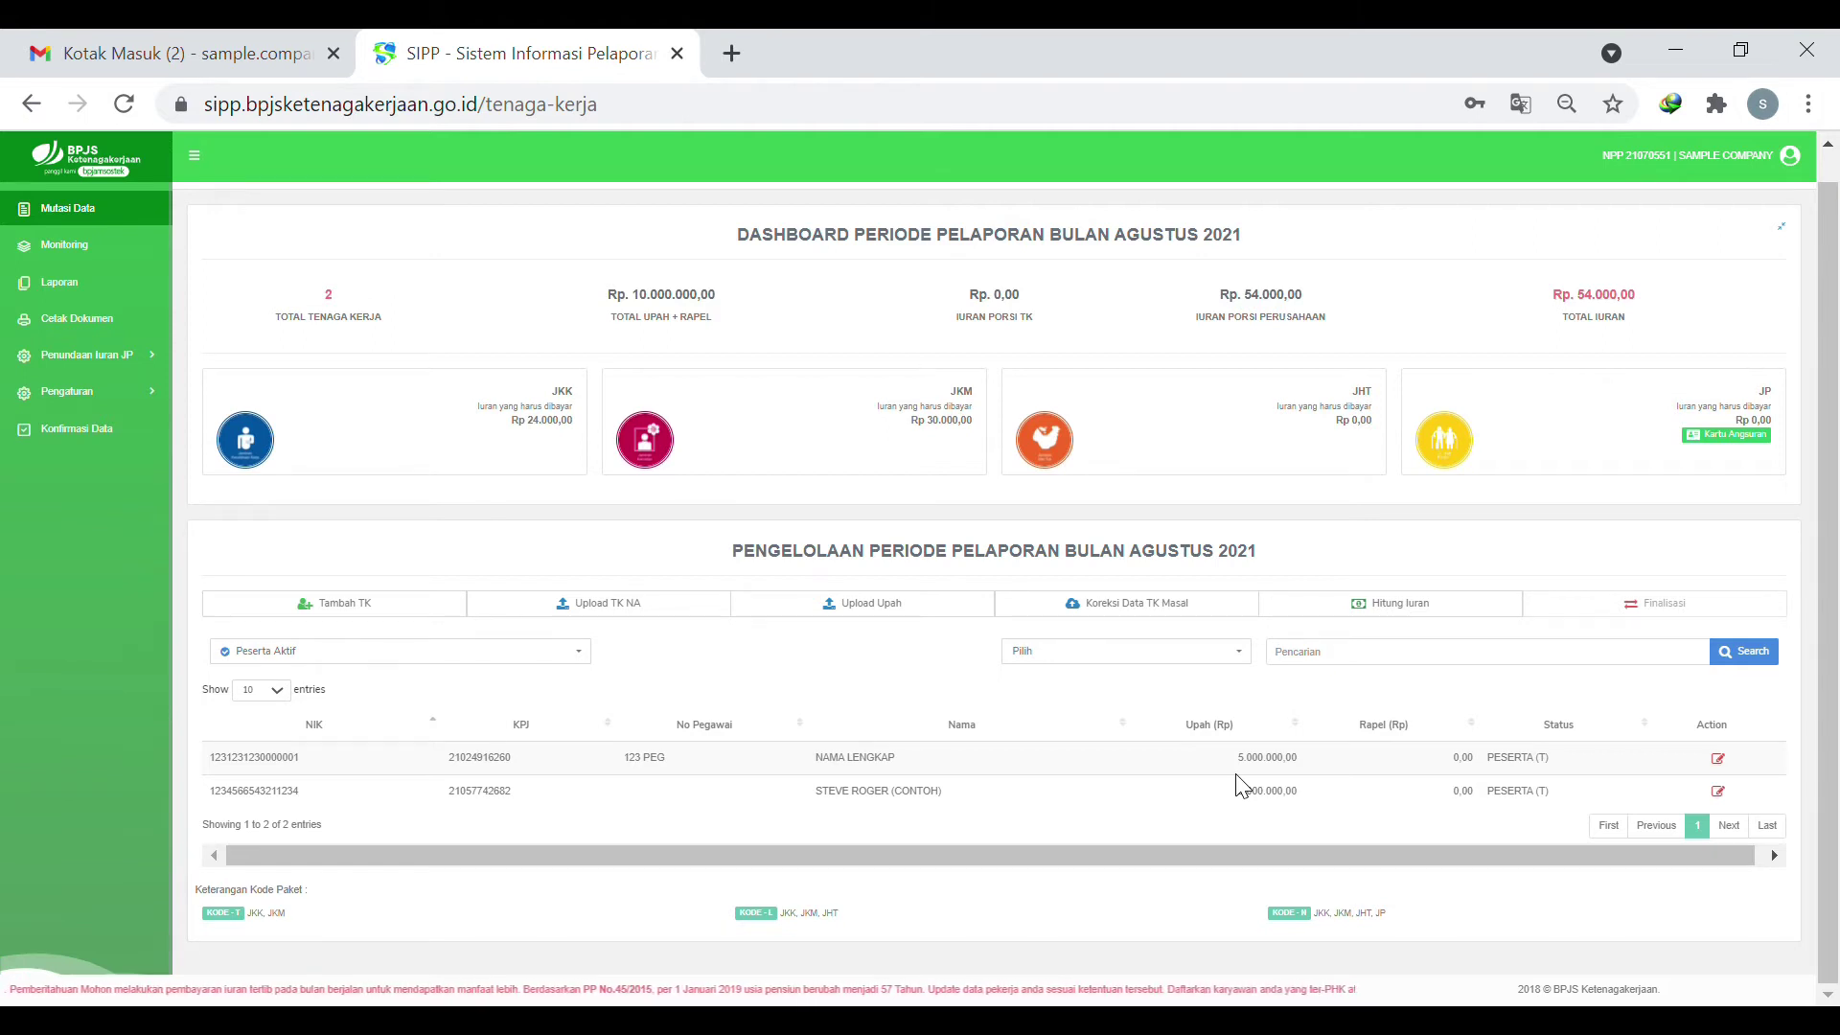
scroll(1063, 692, "up", 1)
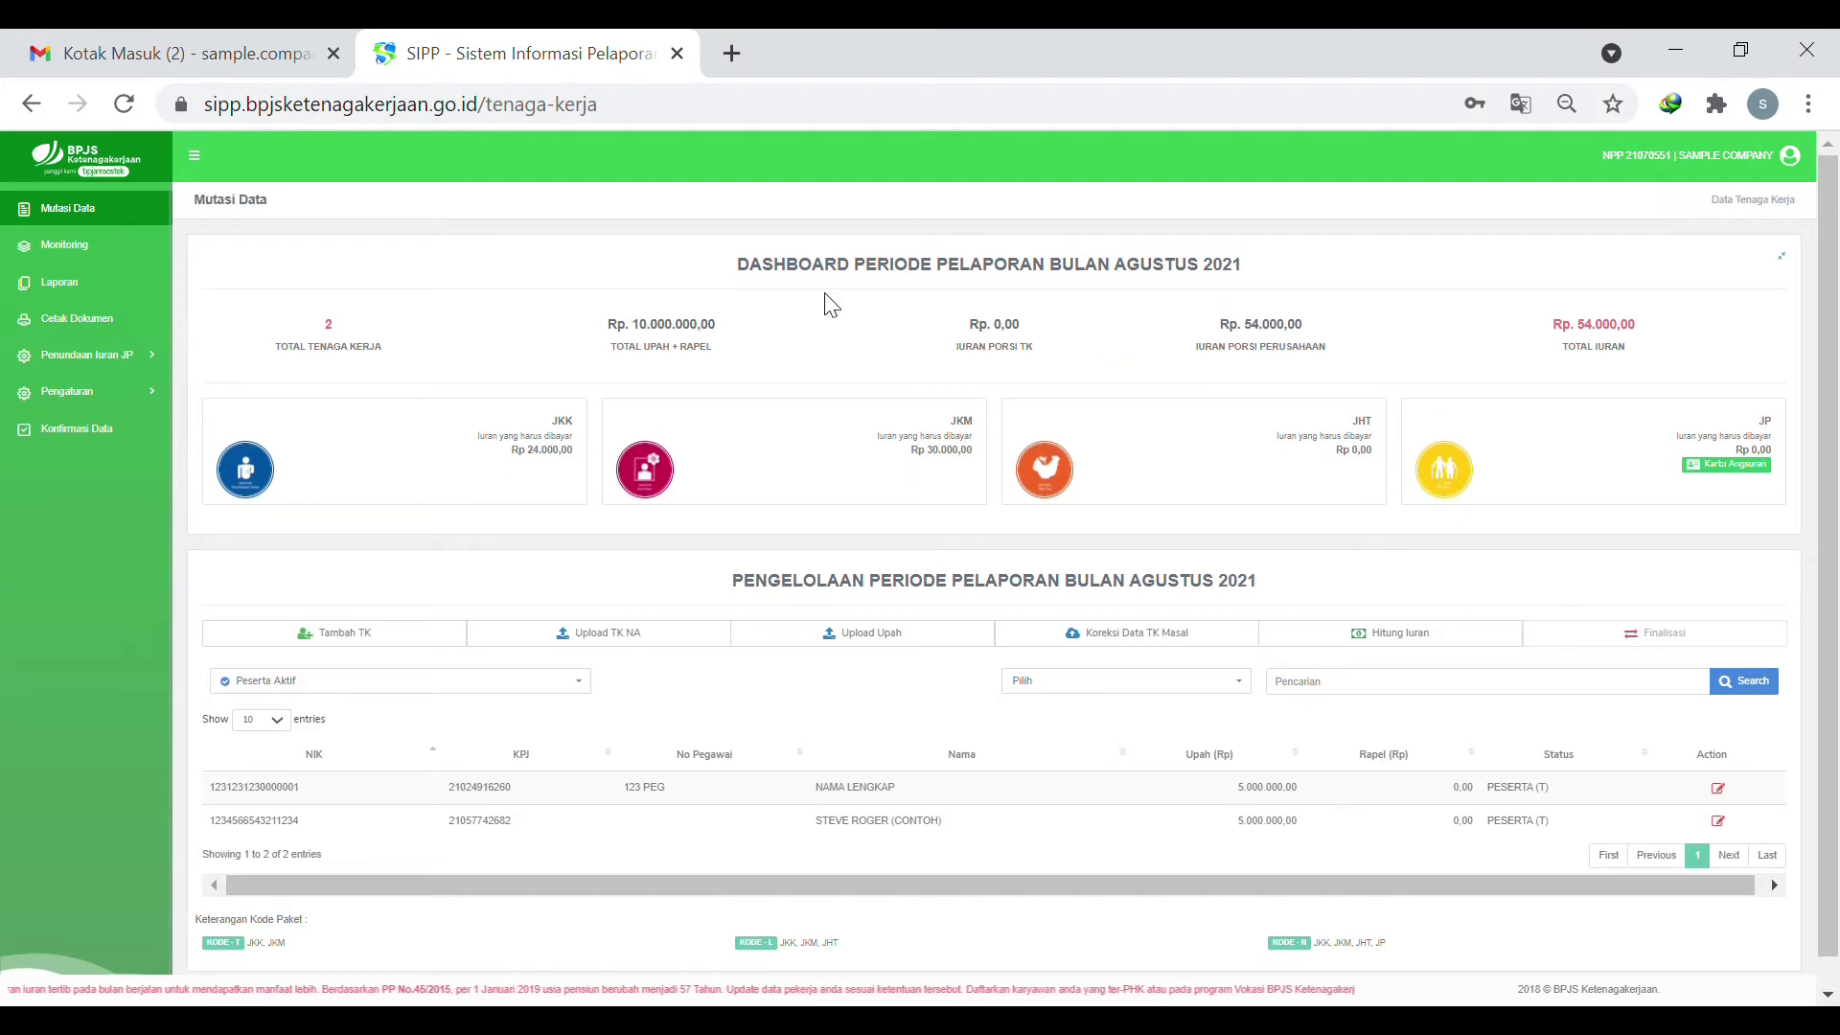
mouse_move(758, 277)
left_mouse_down()
mouse_move(1258, 276)
mouse_move(755, 282)
left_mouse_up()
left_click(1255, 277)
left_click(777, 281)
triple_click(777, 281)
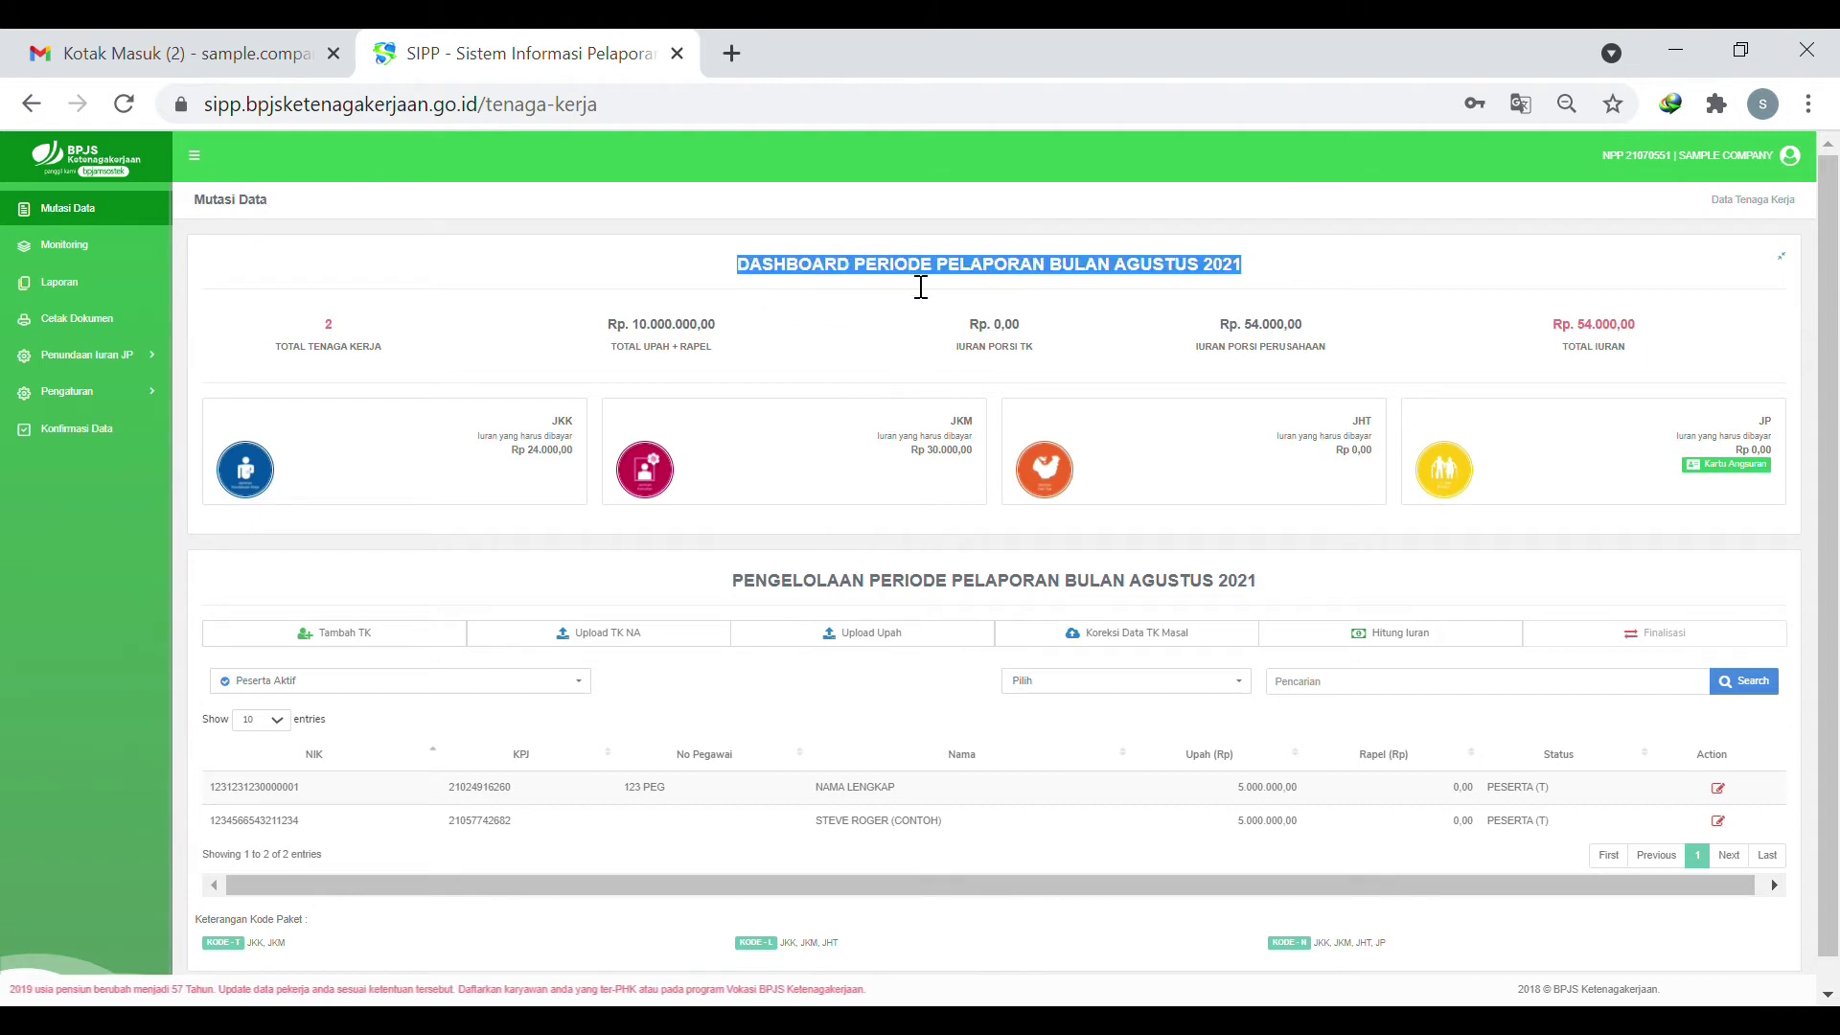
double_click(1013, 283)
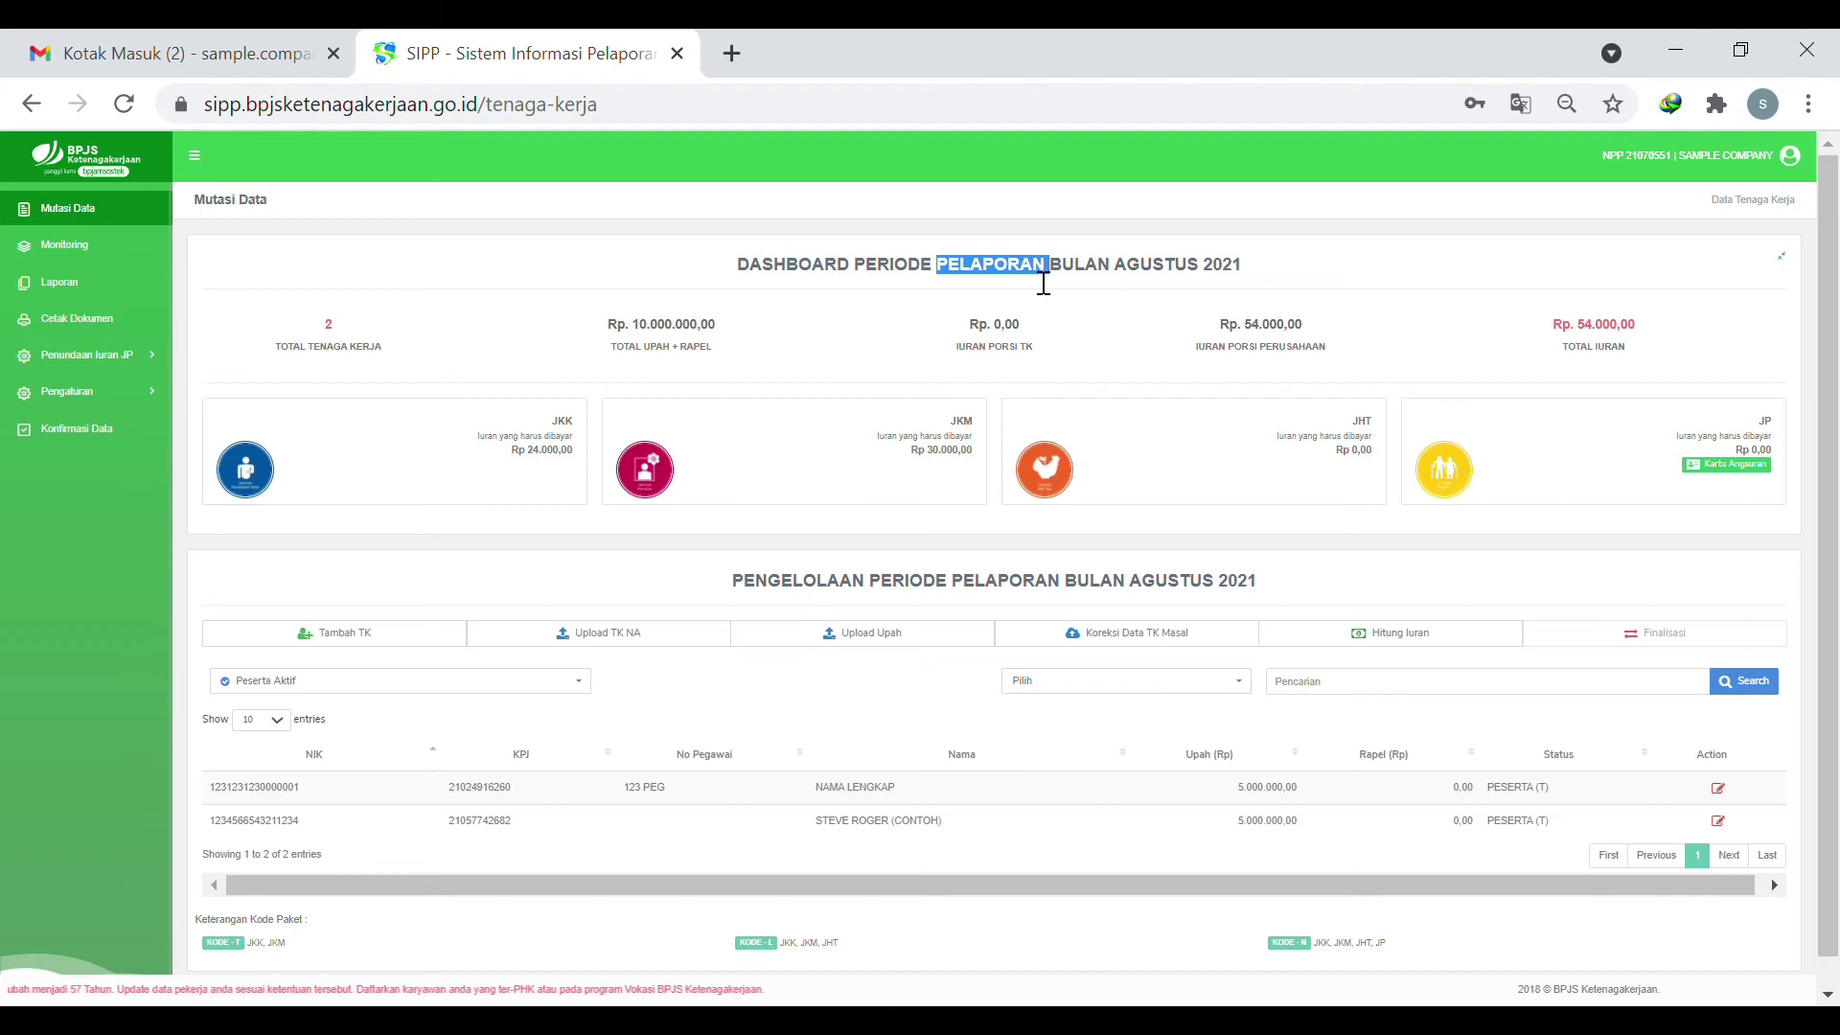
double_click(1084, 287)
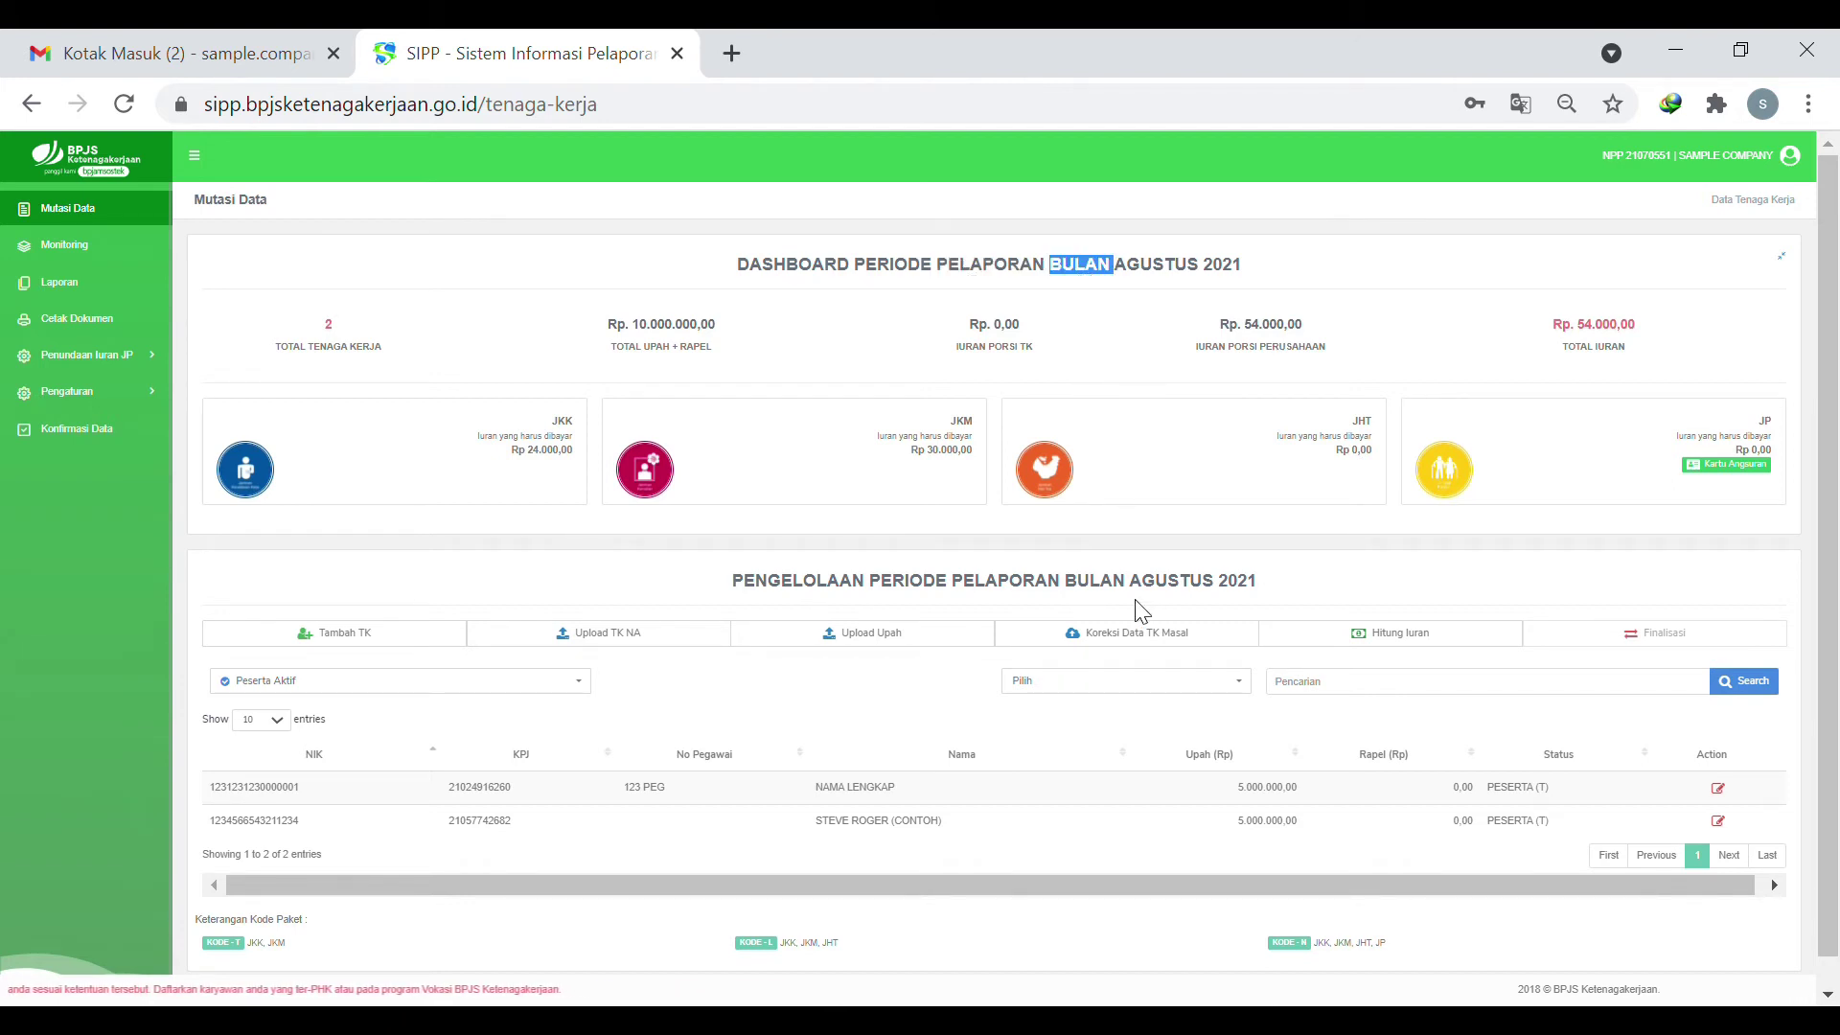
scroll(983, 757, "down", 1)
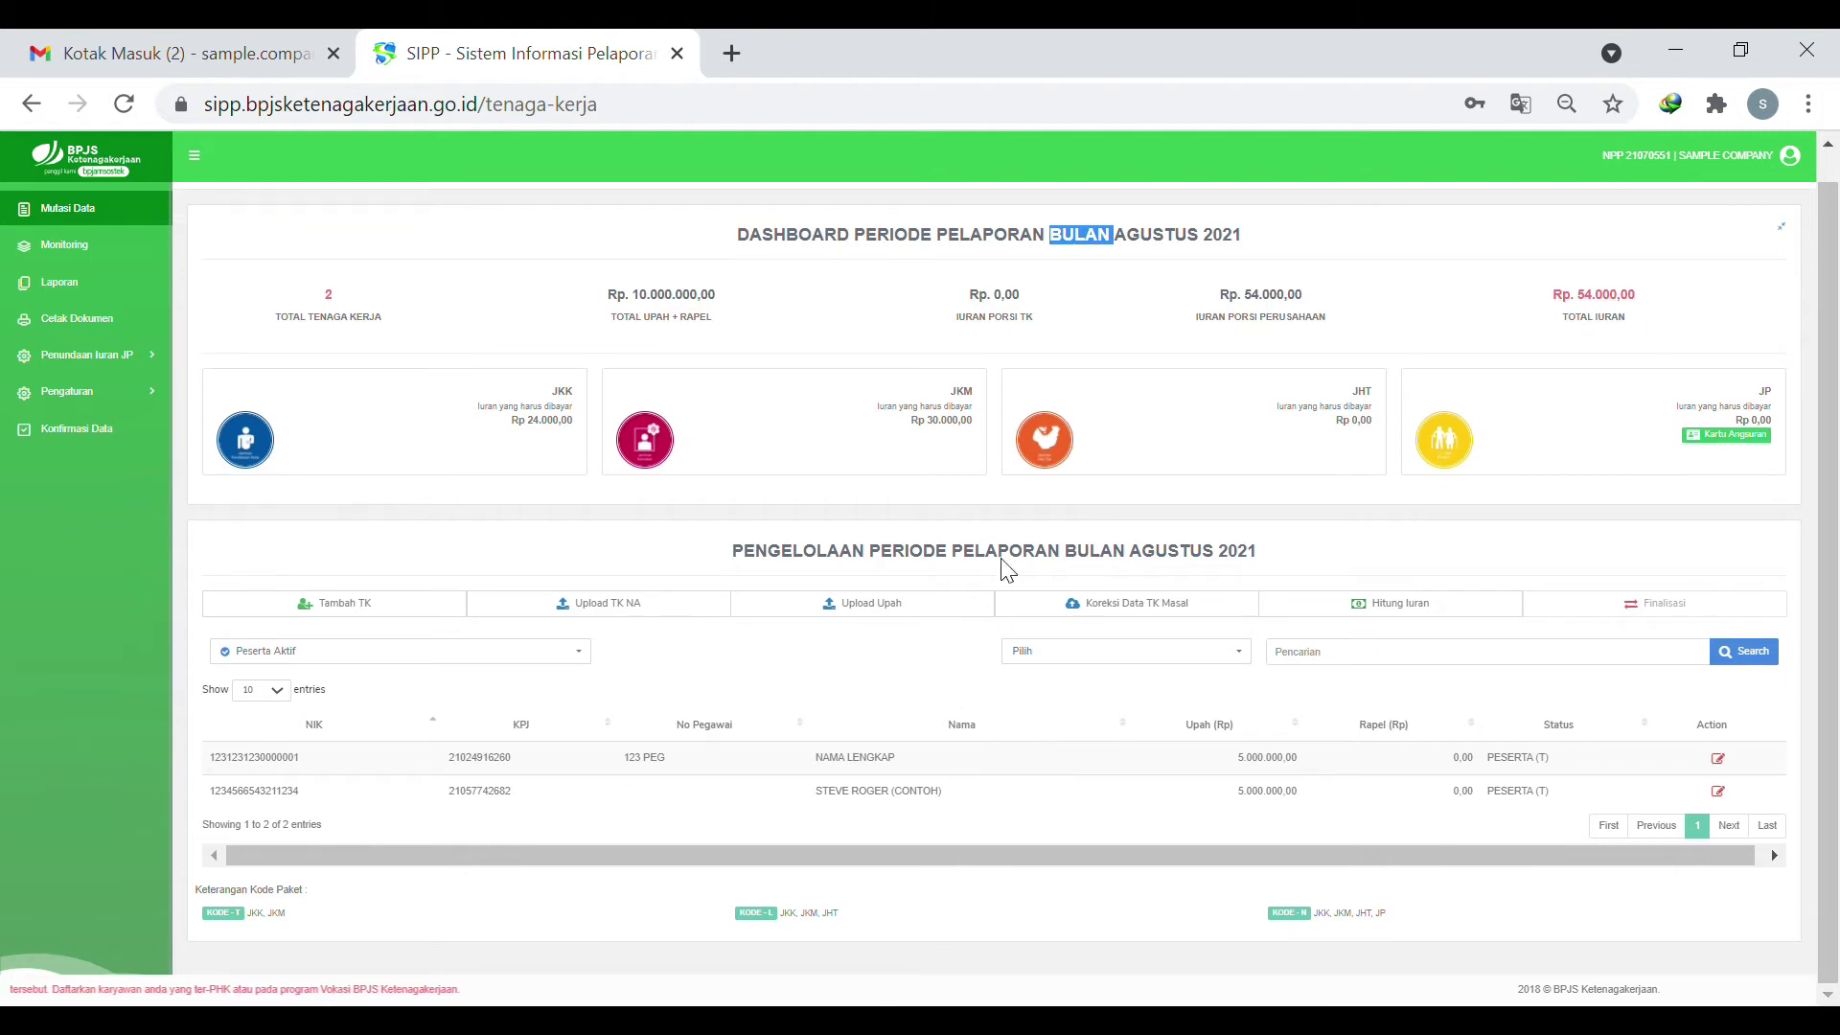
scroll(1005, 570, "up", 1)
left_click(1150, 349)
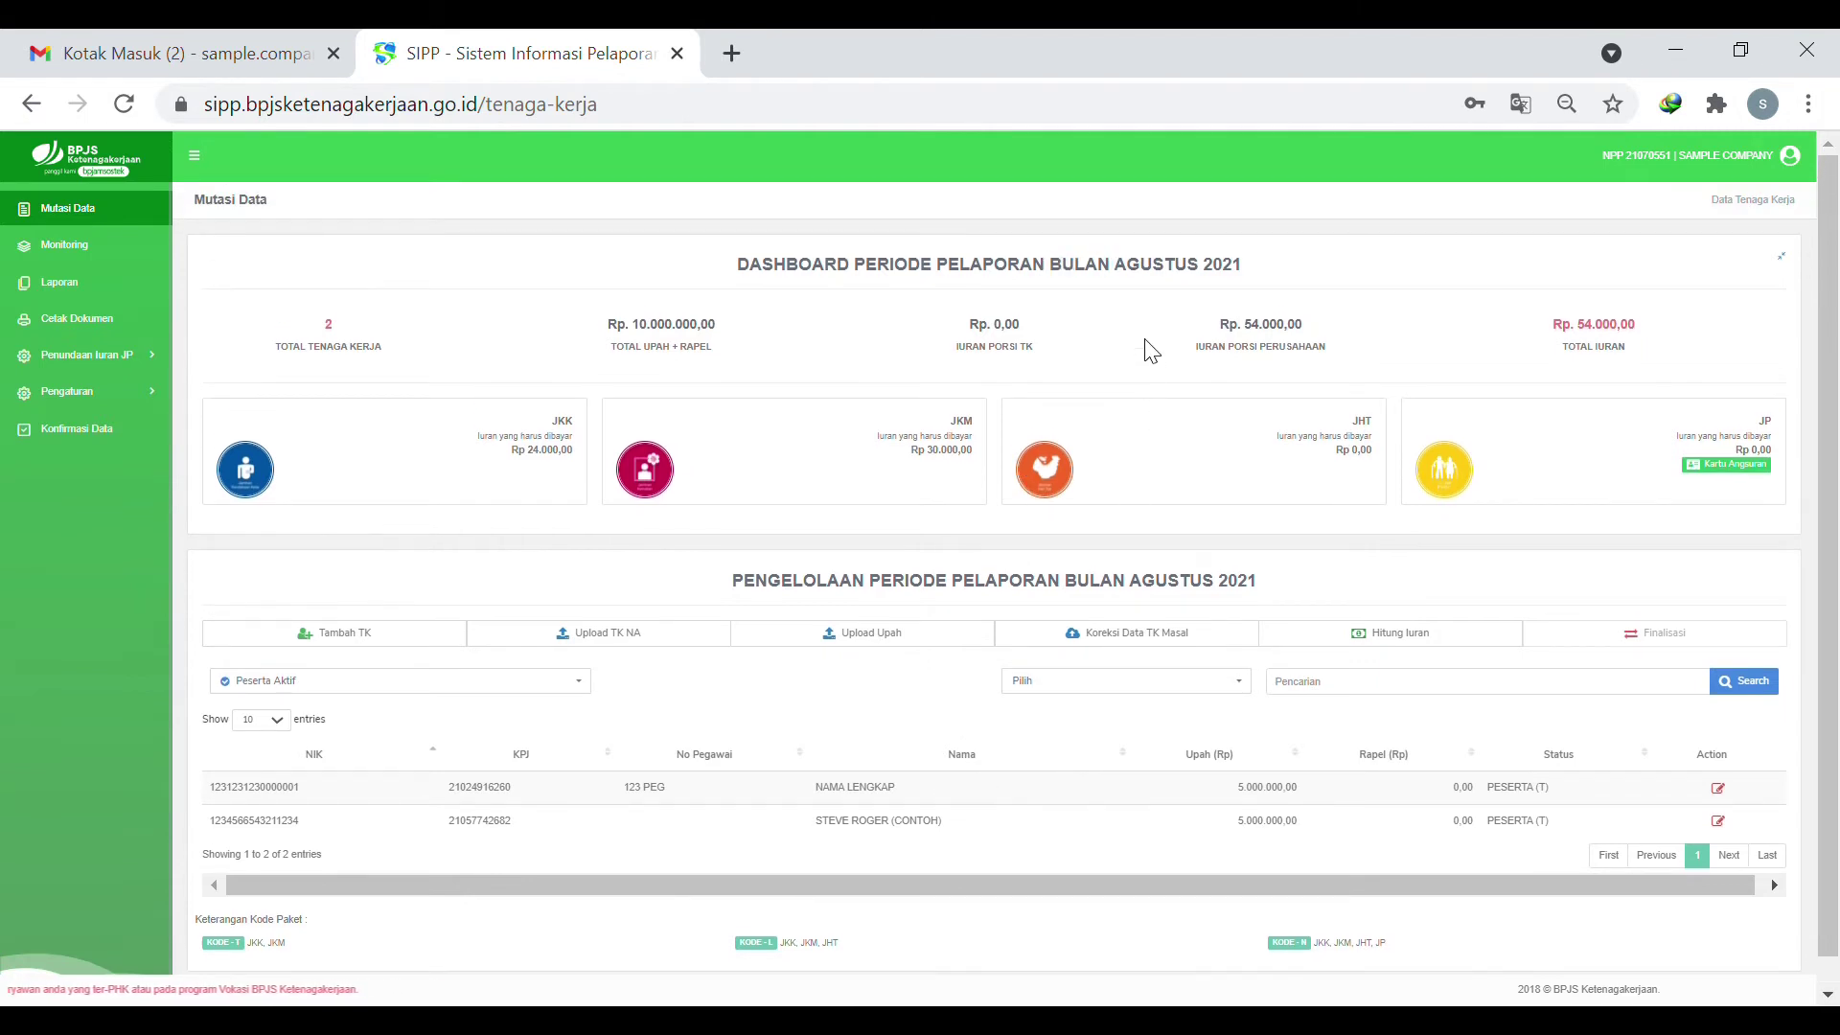
scroll(1150, 527, "down", 1)
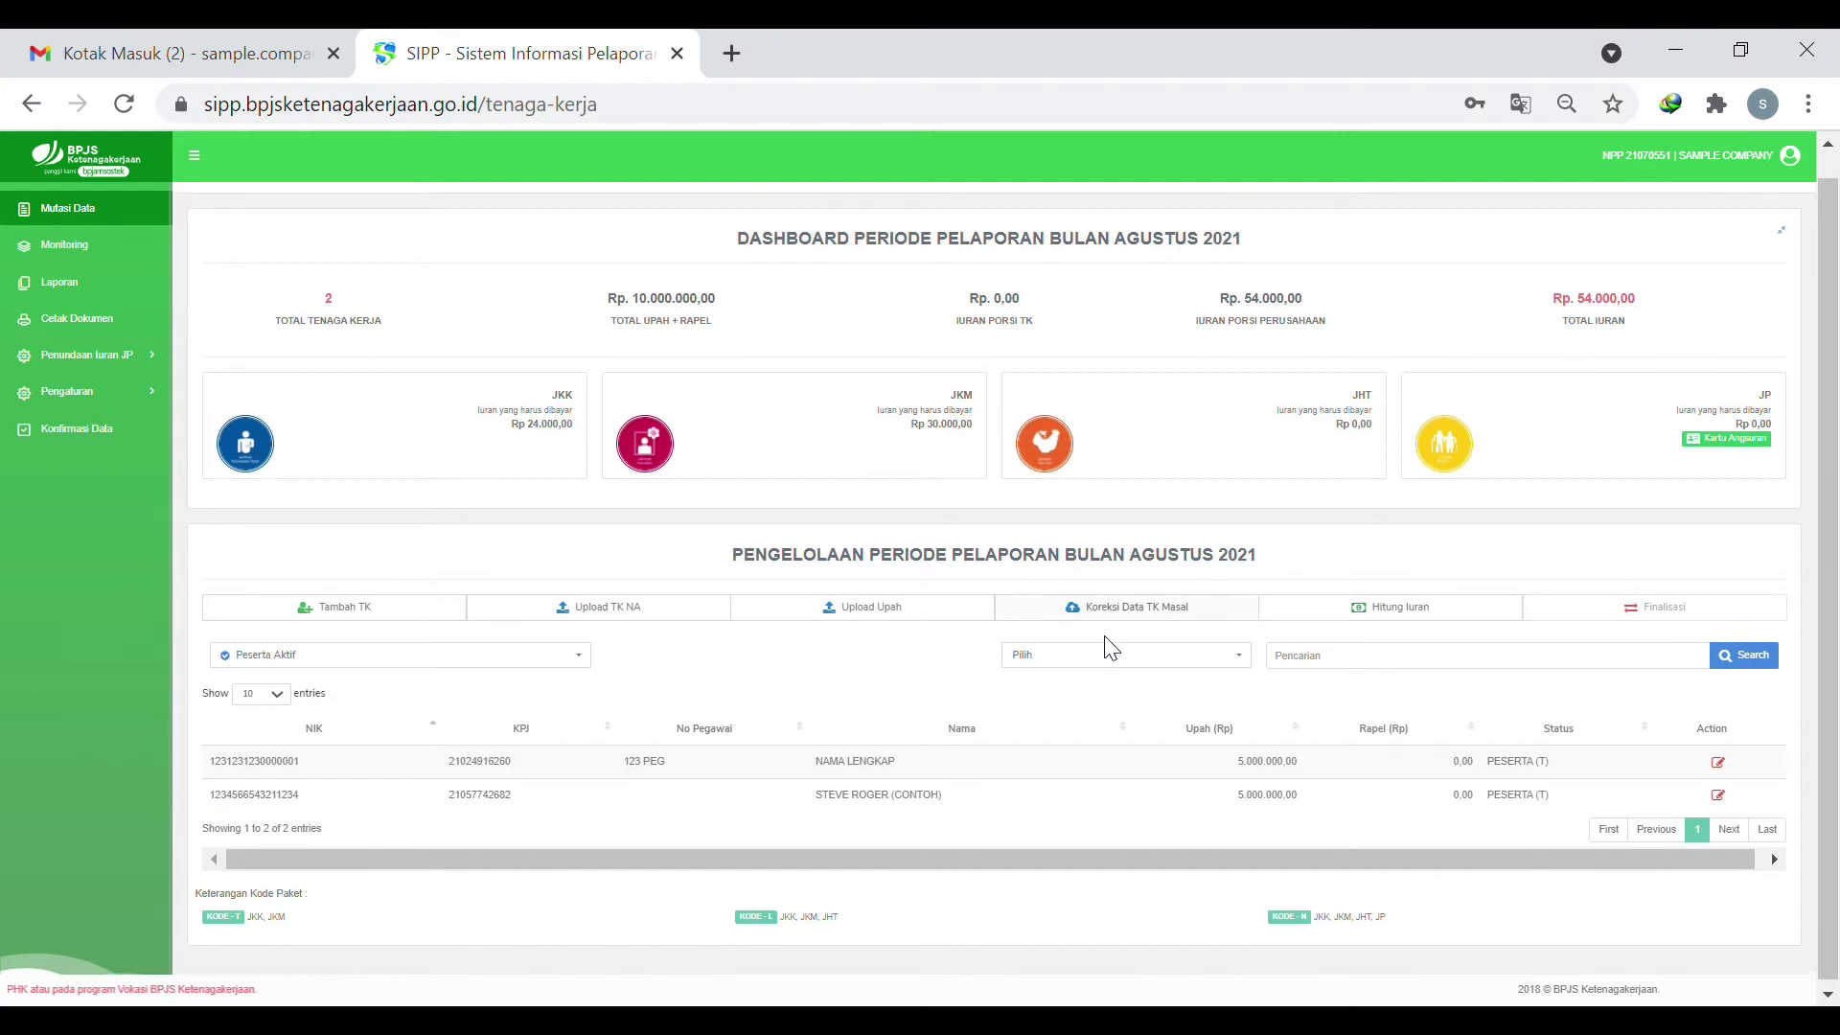
scroll(1113, 676, "up", 1)
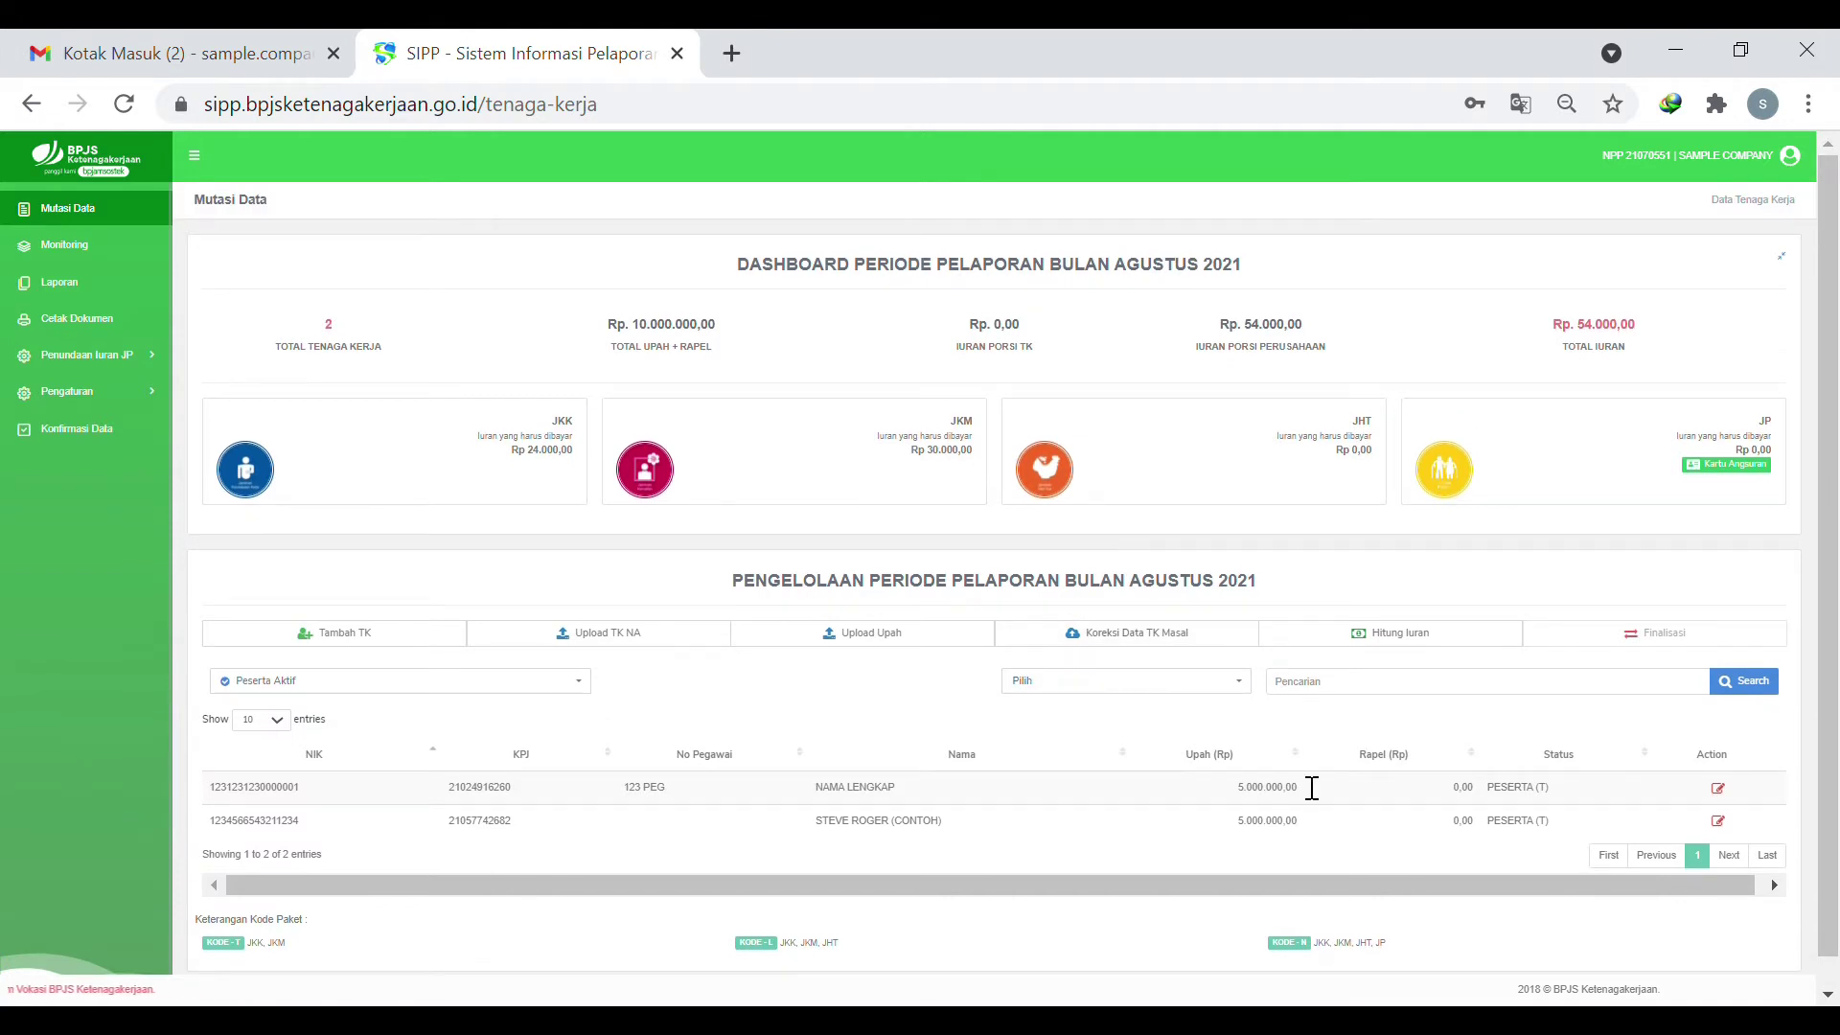
scroll(1131, 748, "down", 1)
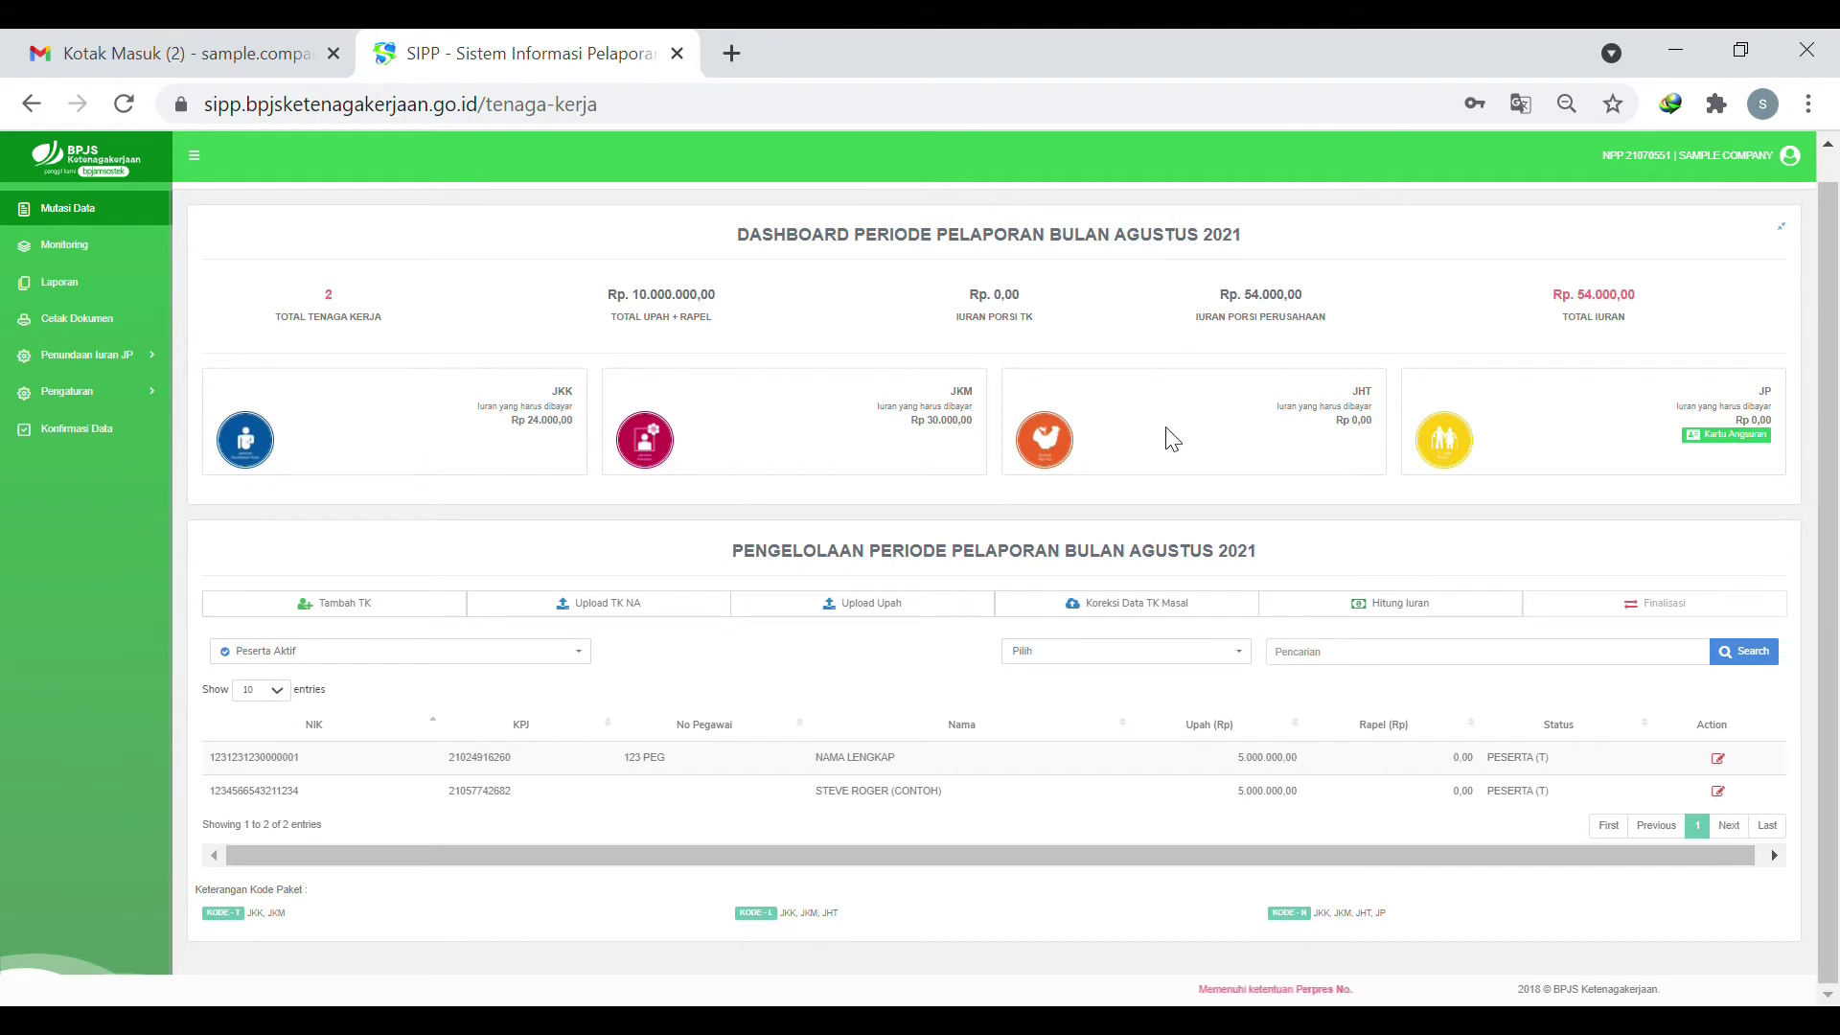
- Calculate the August 2021 contributions with Hitung Iuran and acknowledge the calculation dialog
left_click(1497, 604)
left_click(920, 661)
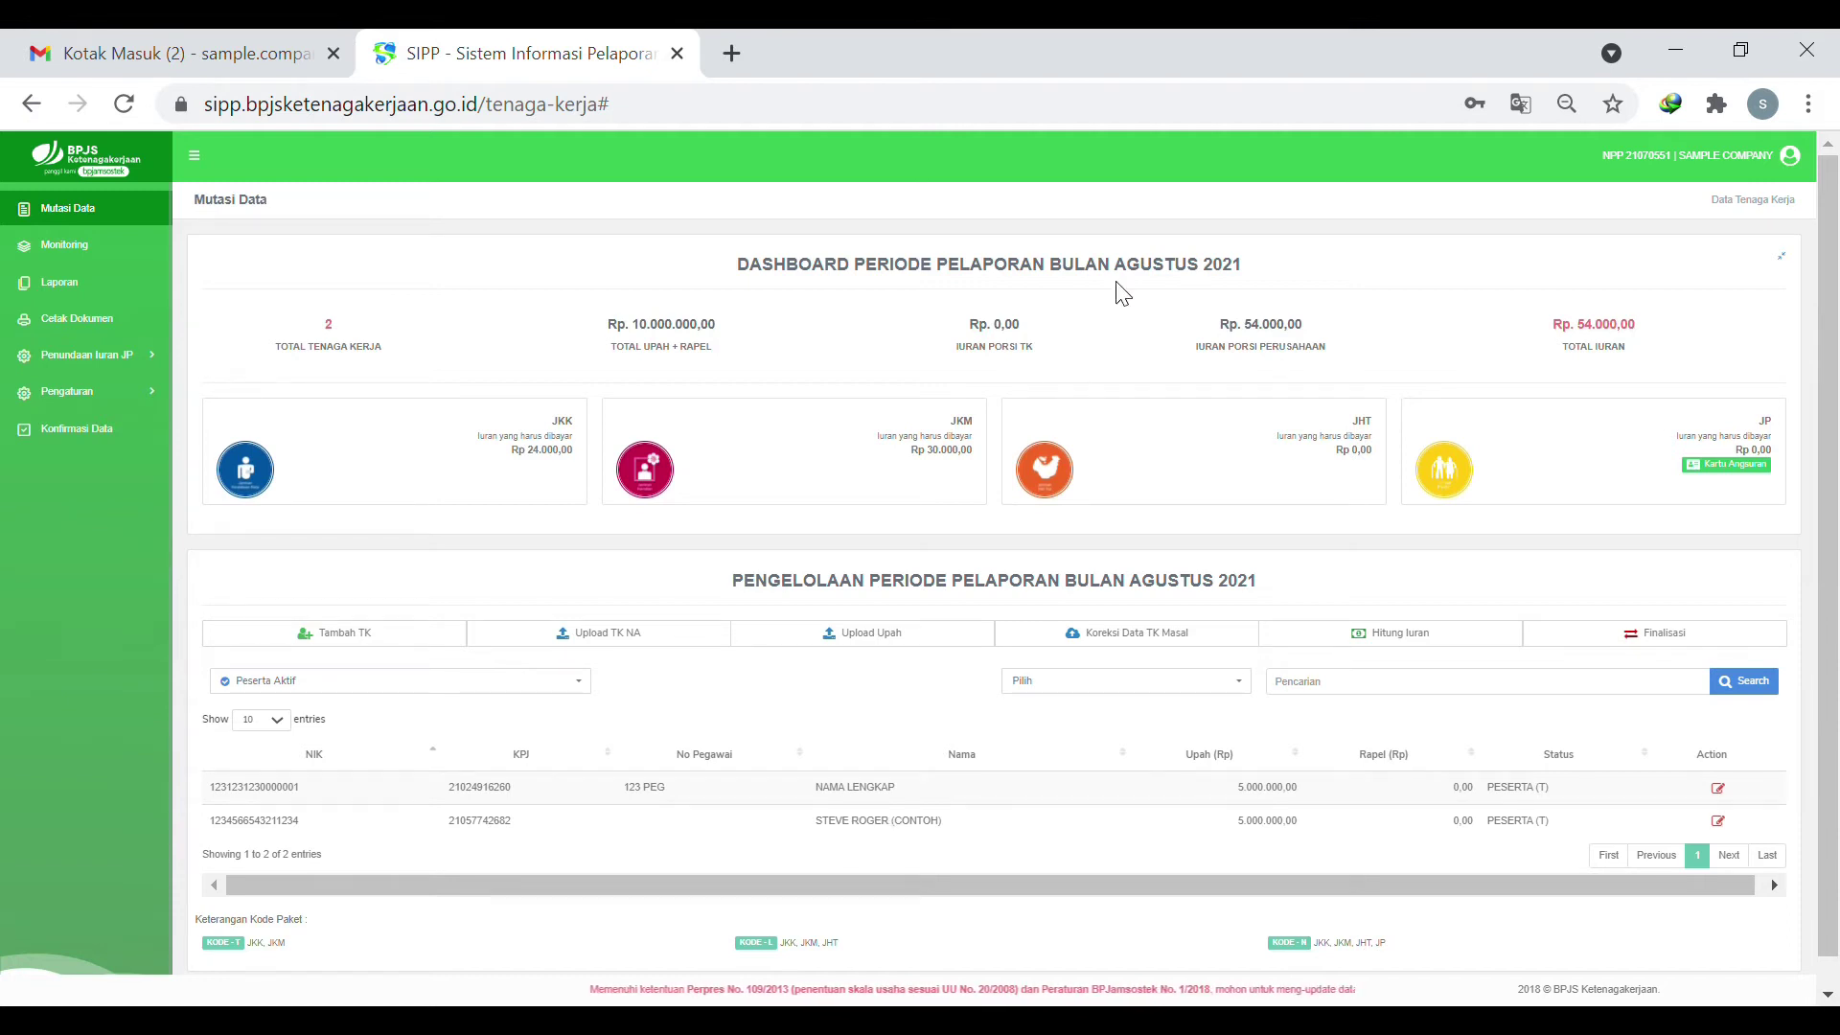
left_click_drag(1140, 282, 1222, 281)
left_click(922, 824)
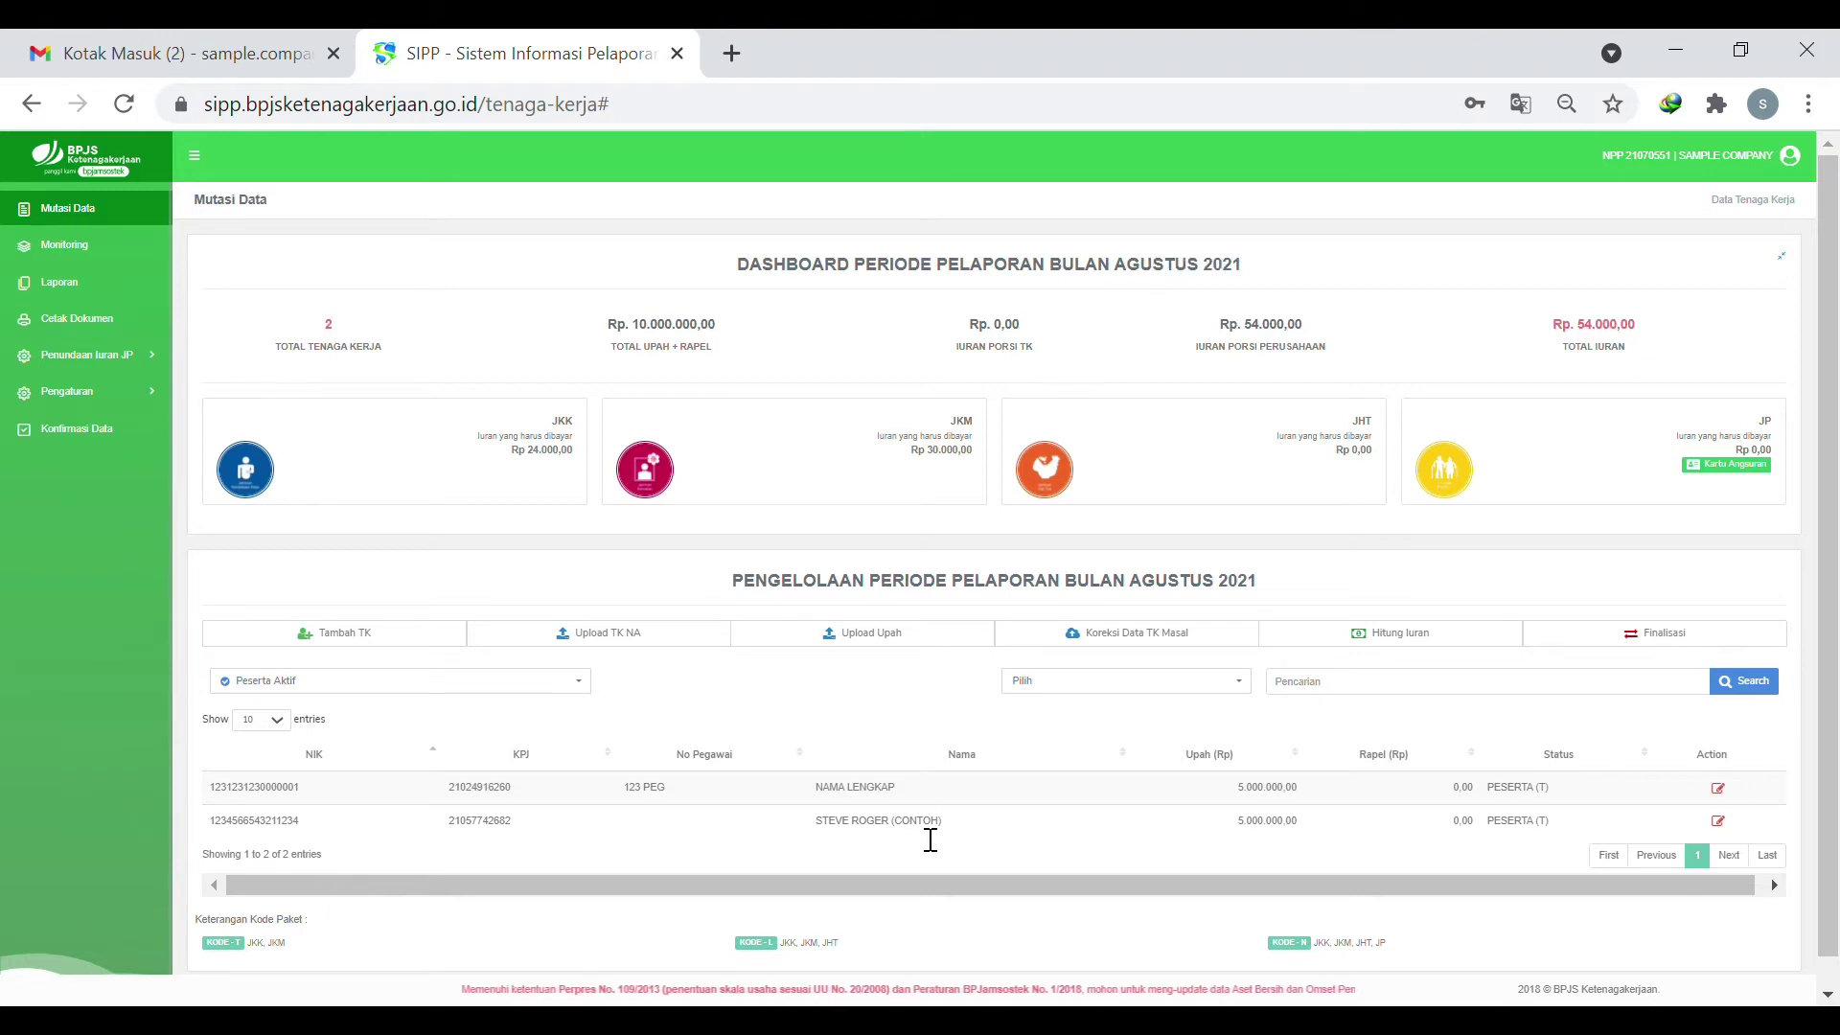
left_click(1435, 636)
left_click(919, 658)
- Finalize the August 2021 workforce data with Finalisasi and confirm the finalization
left_click(1583, 636)
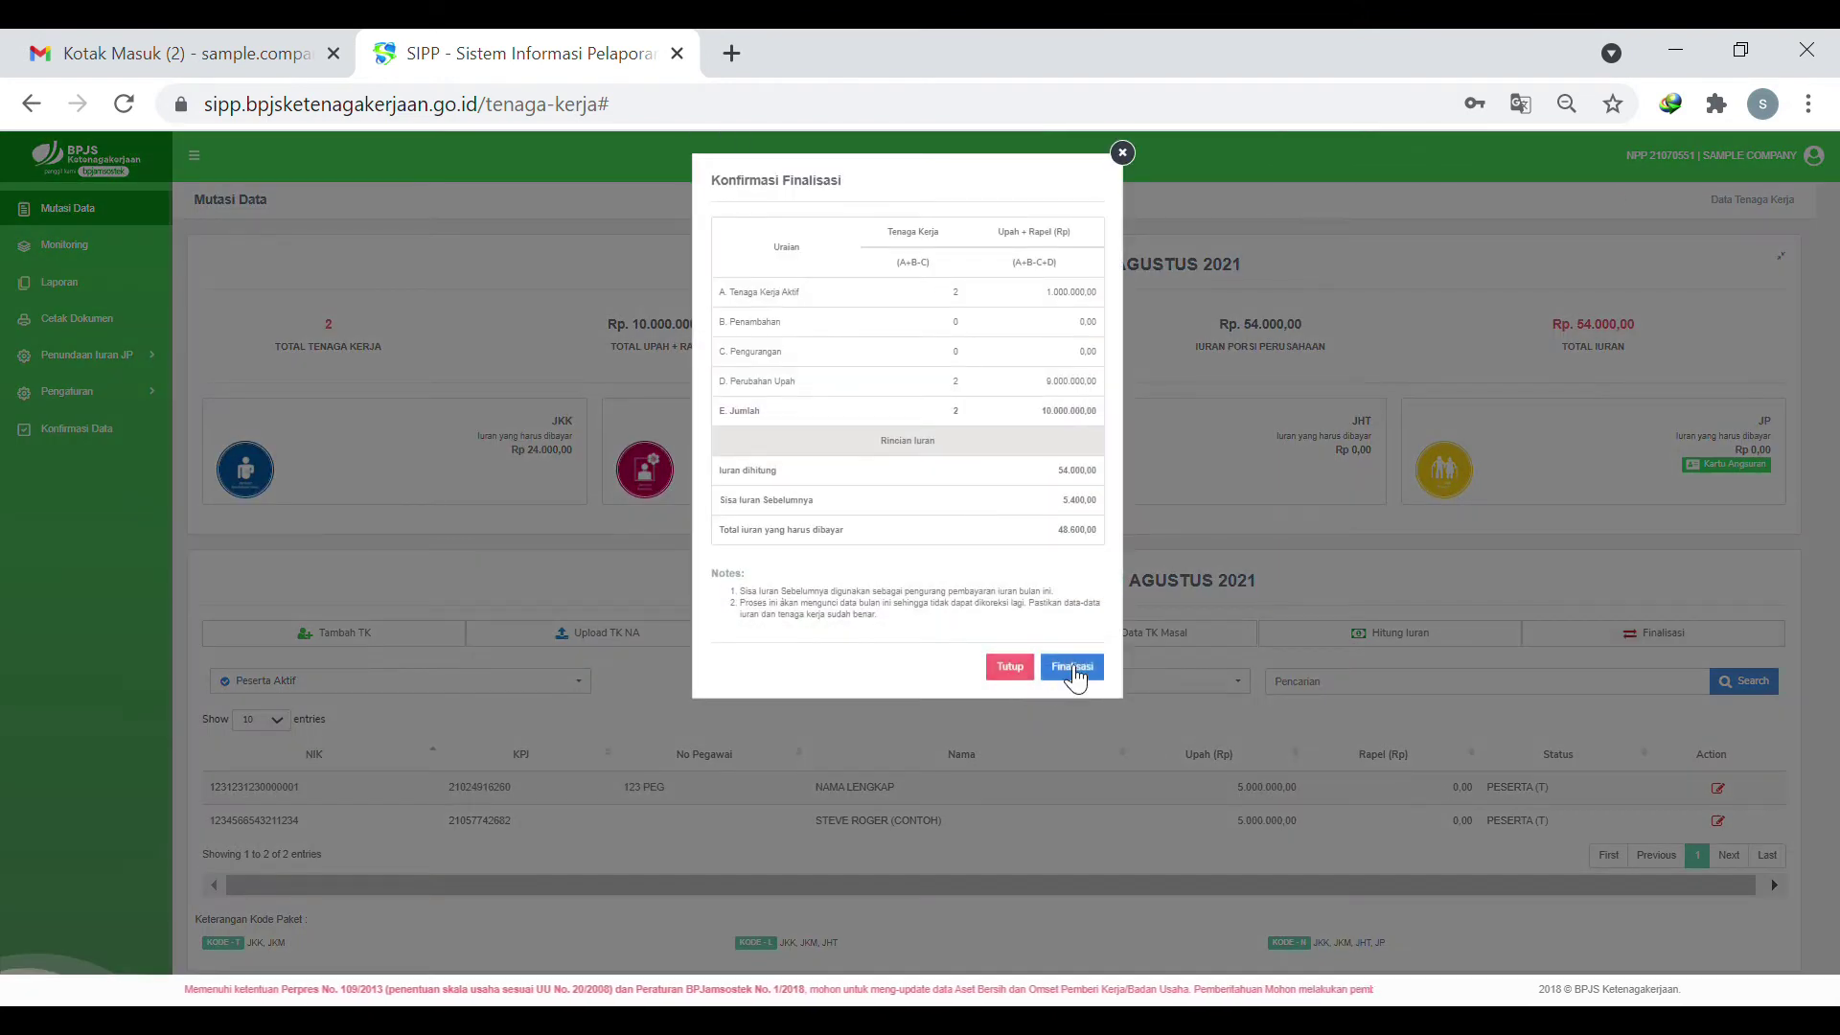
left_click(1071, 671)
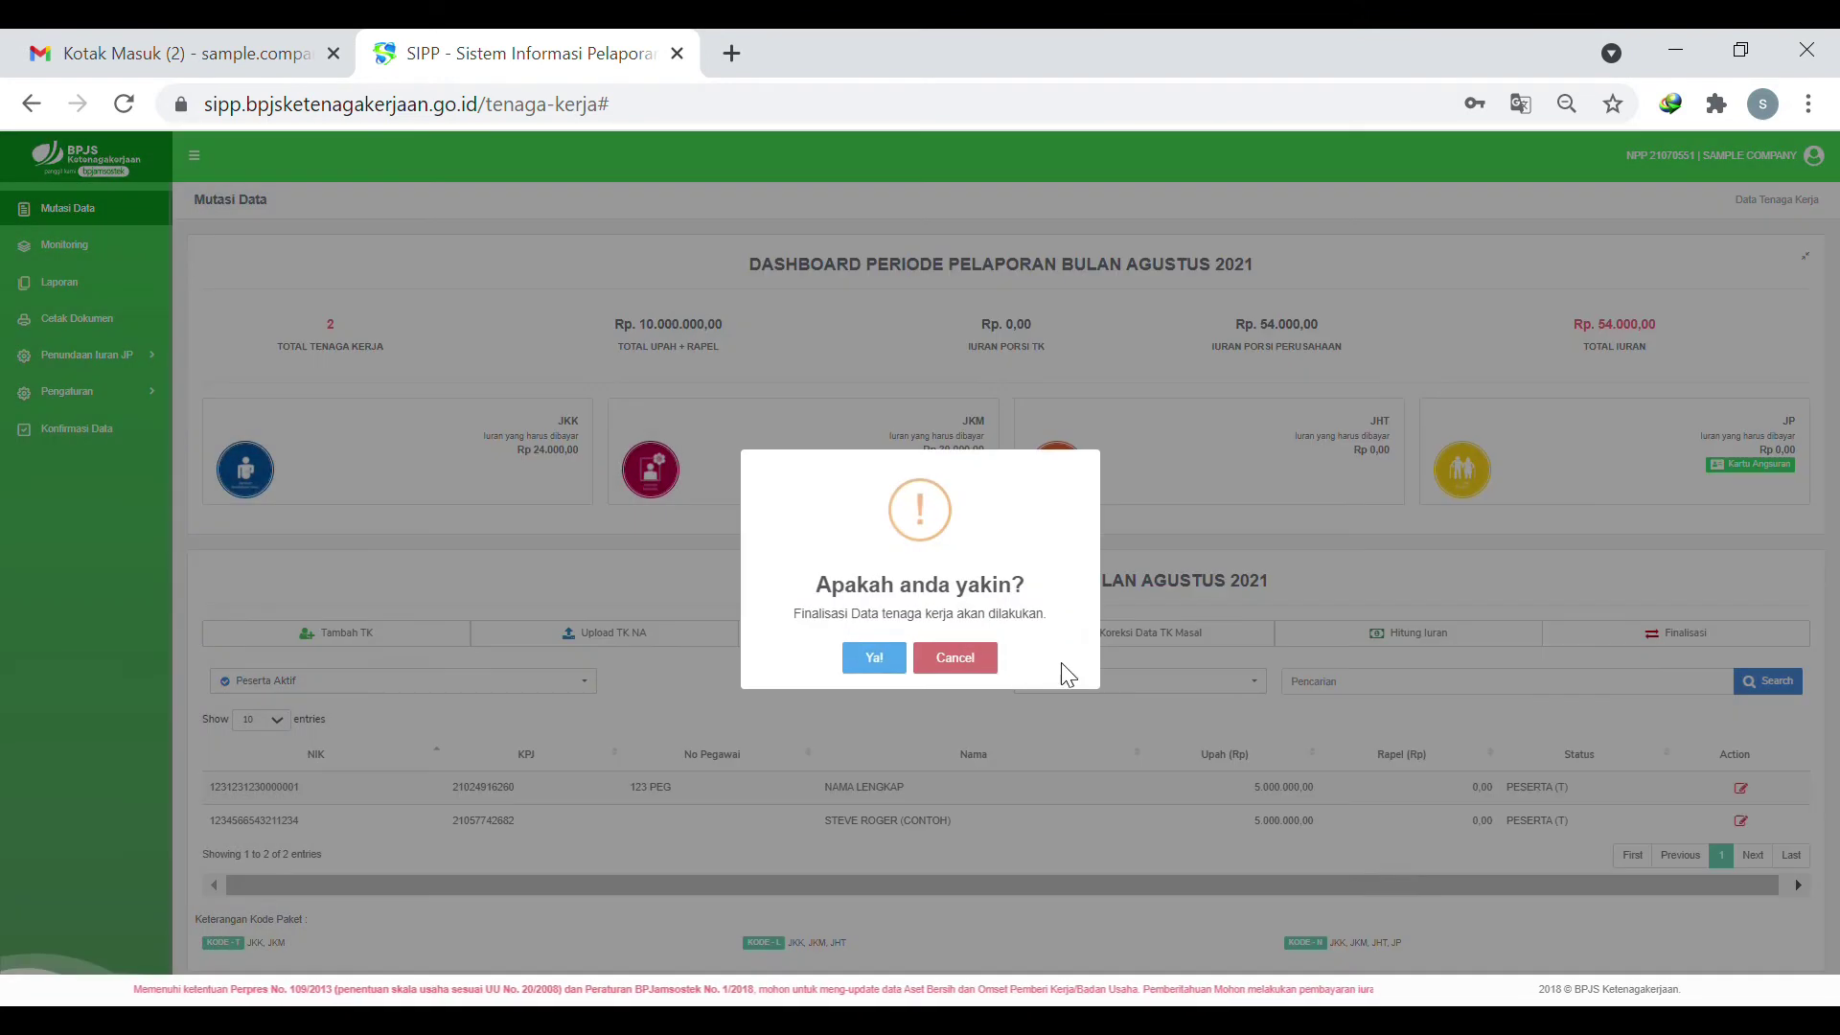
left_click(875, 658)
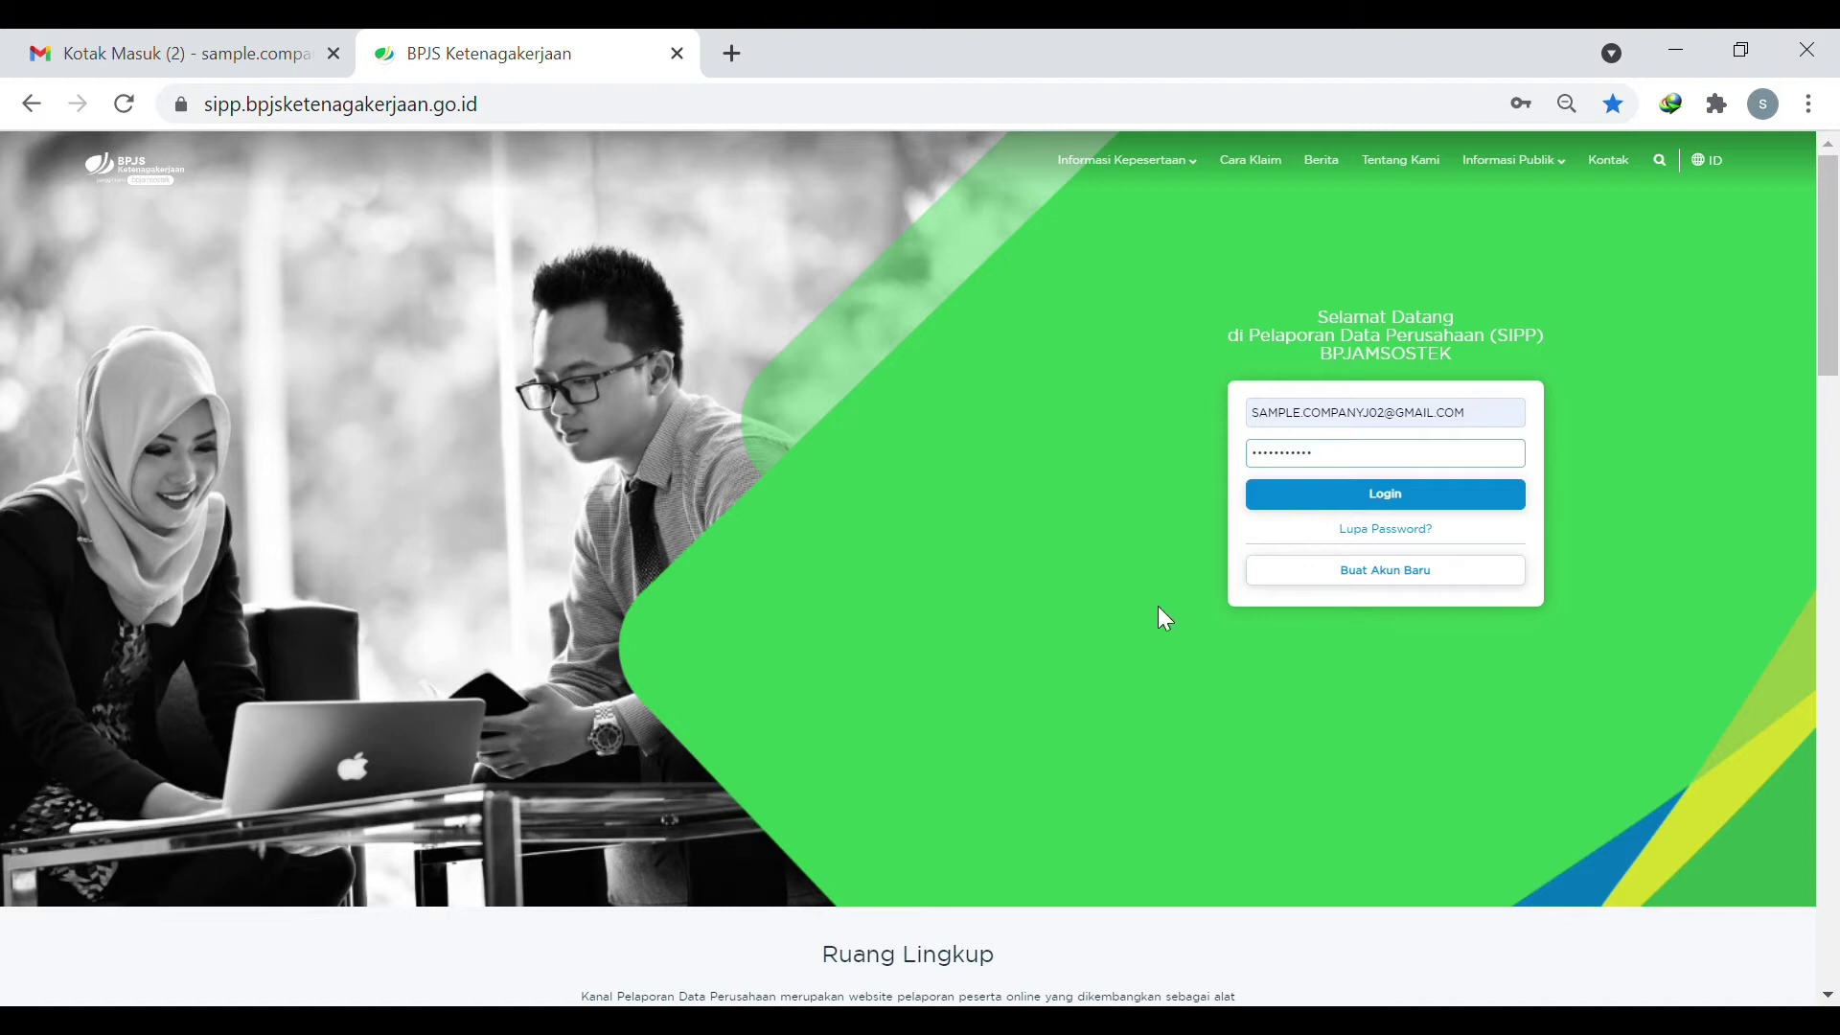
- Log back in to the company portal and close the information notice and the campaign announcement
left_click(1401, 515)
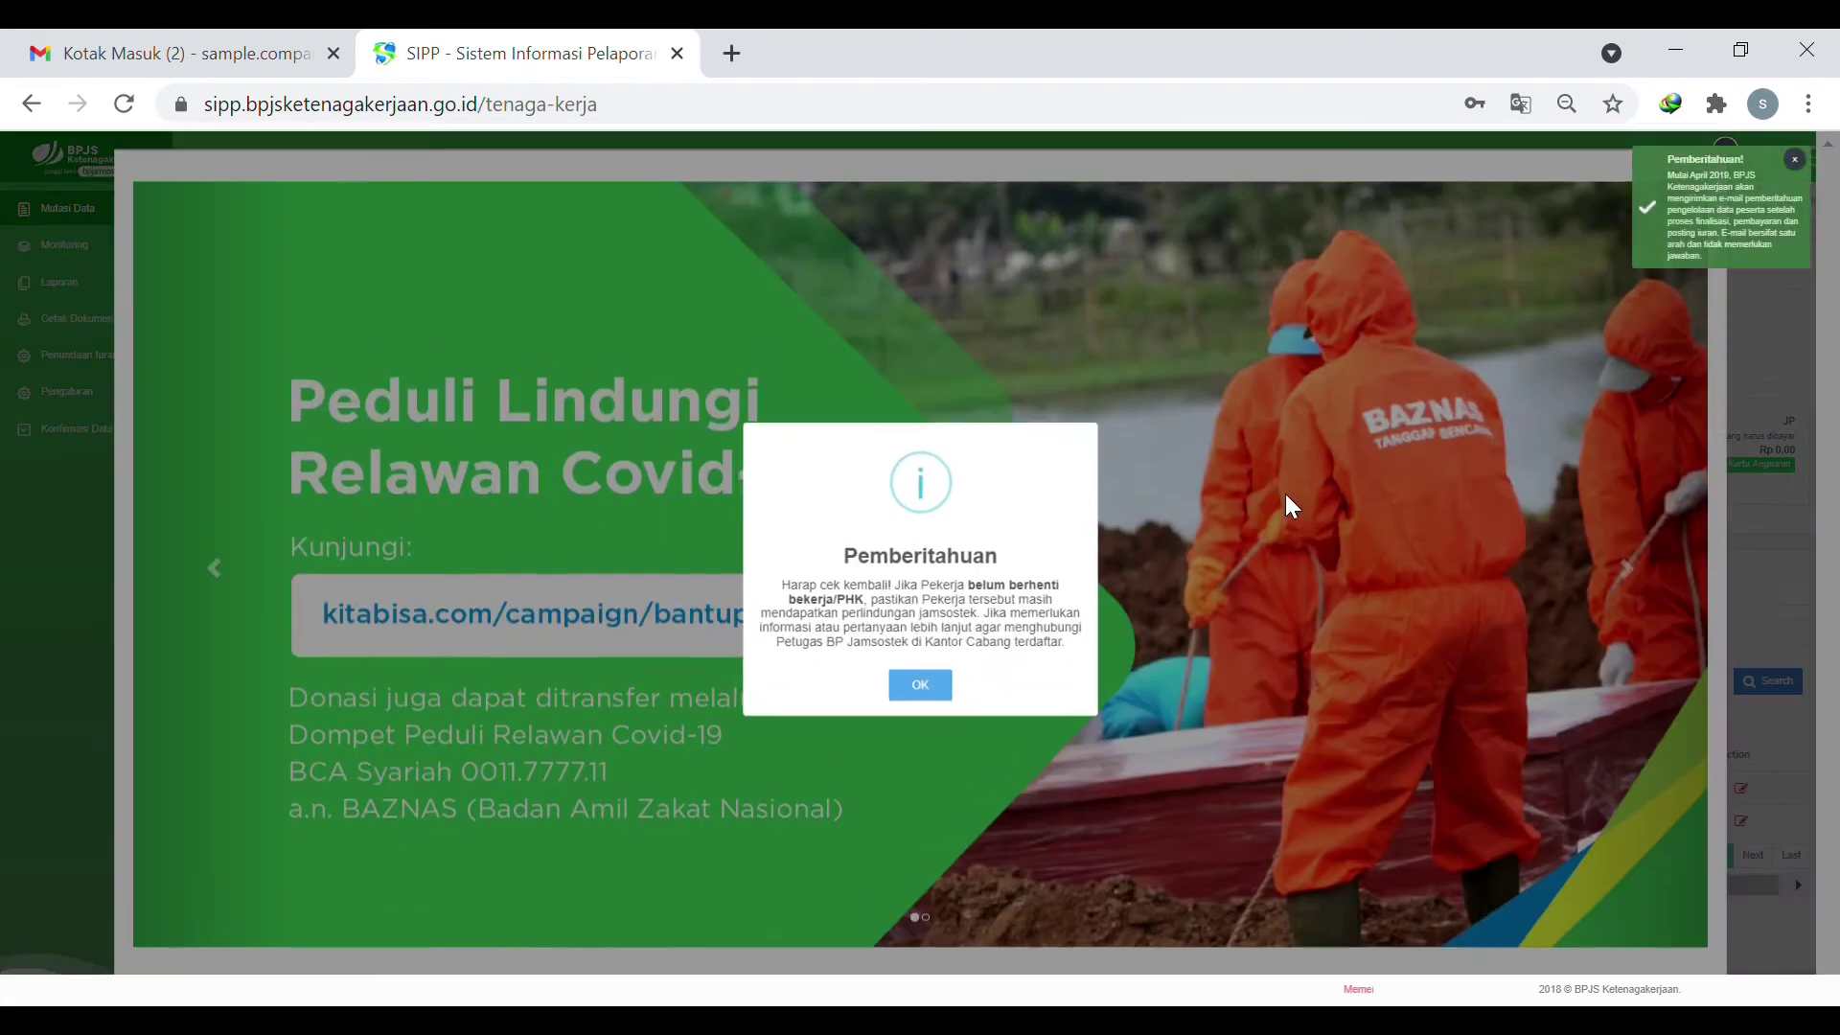
left_click(924, 682)
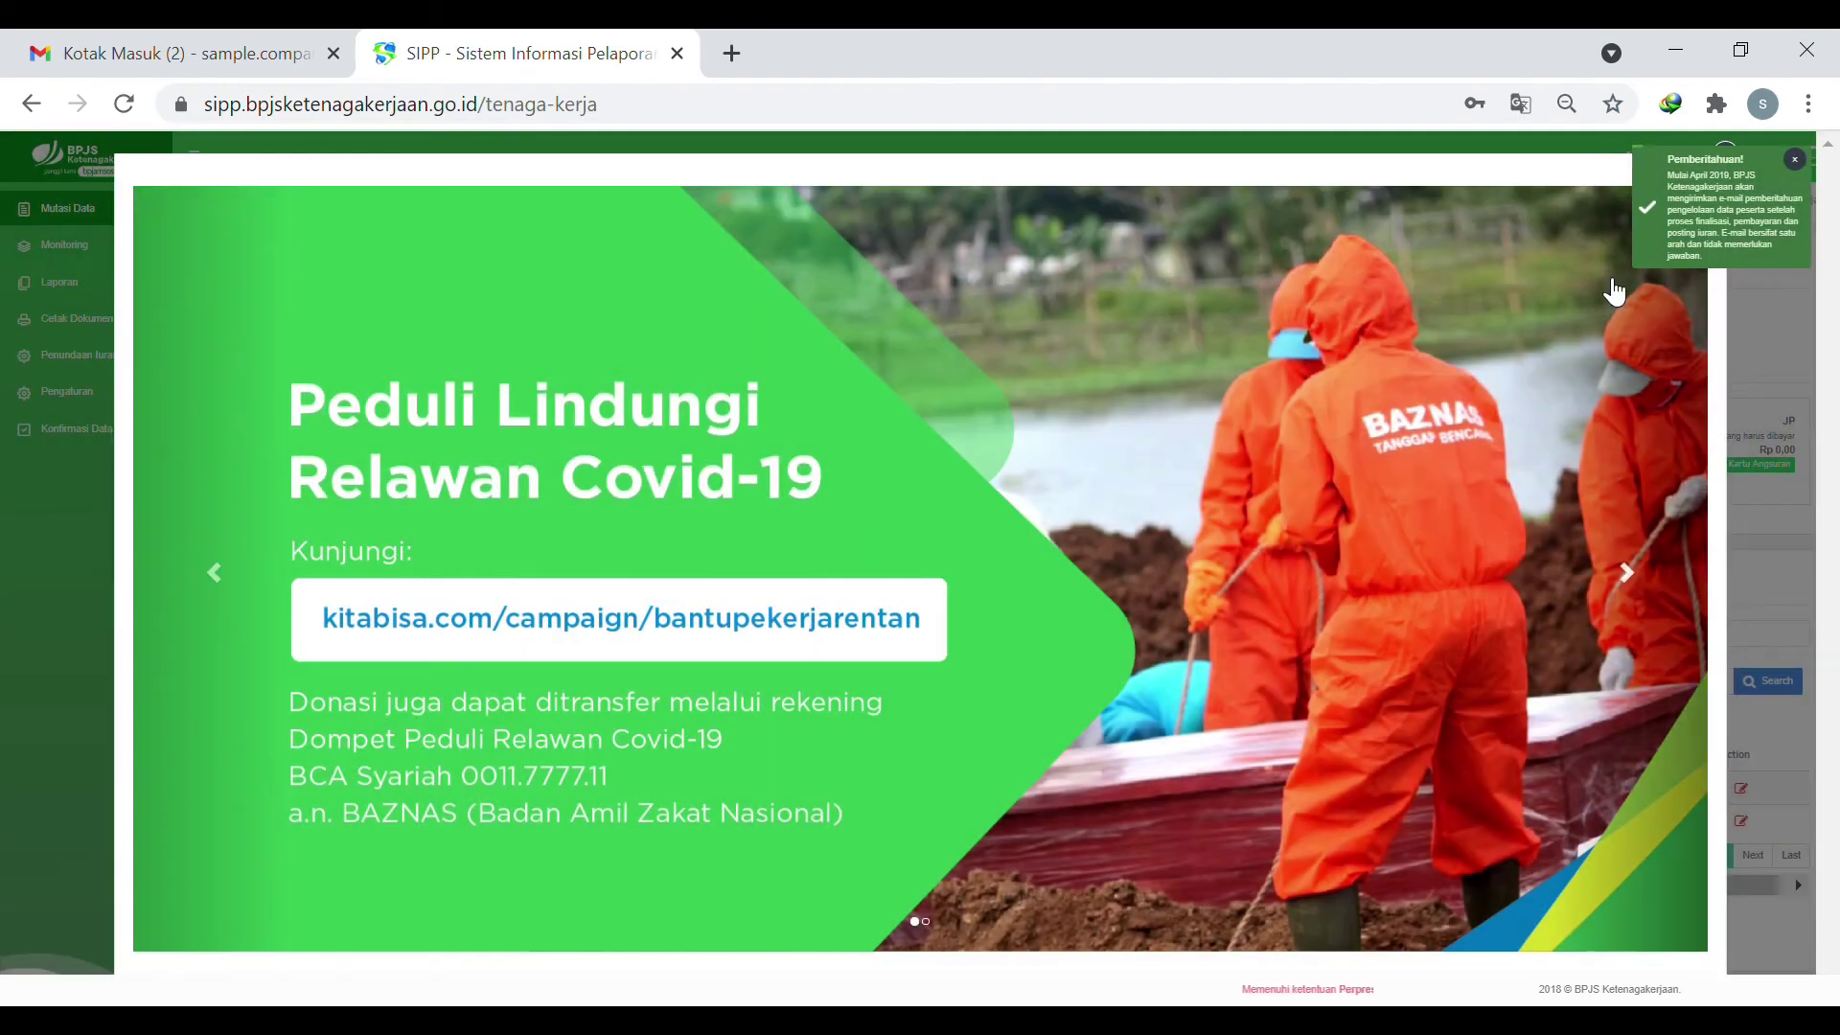
key("ctrl+plus")
key("ctrl+plus")
key("ctrl+plus")
key("ctrl+plus")
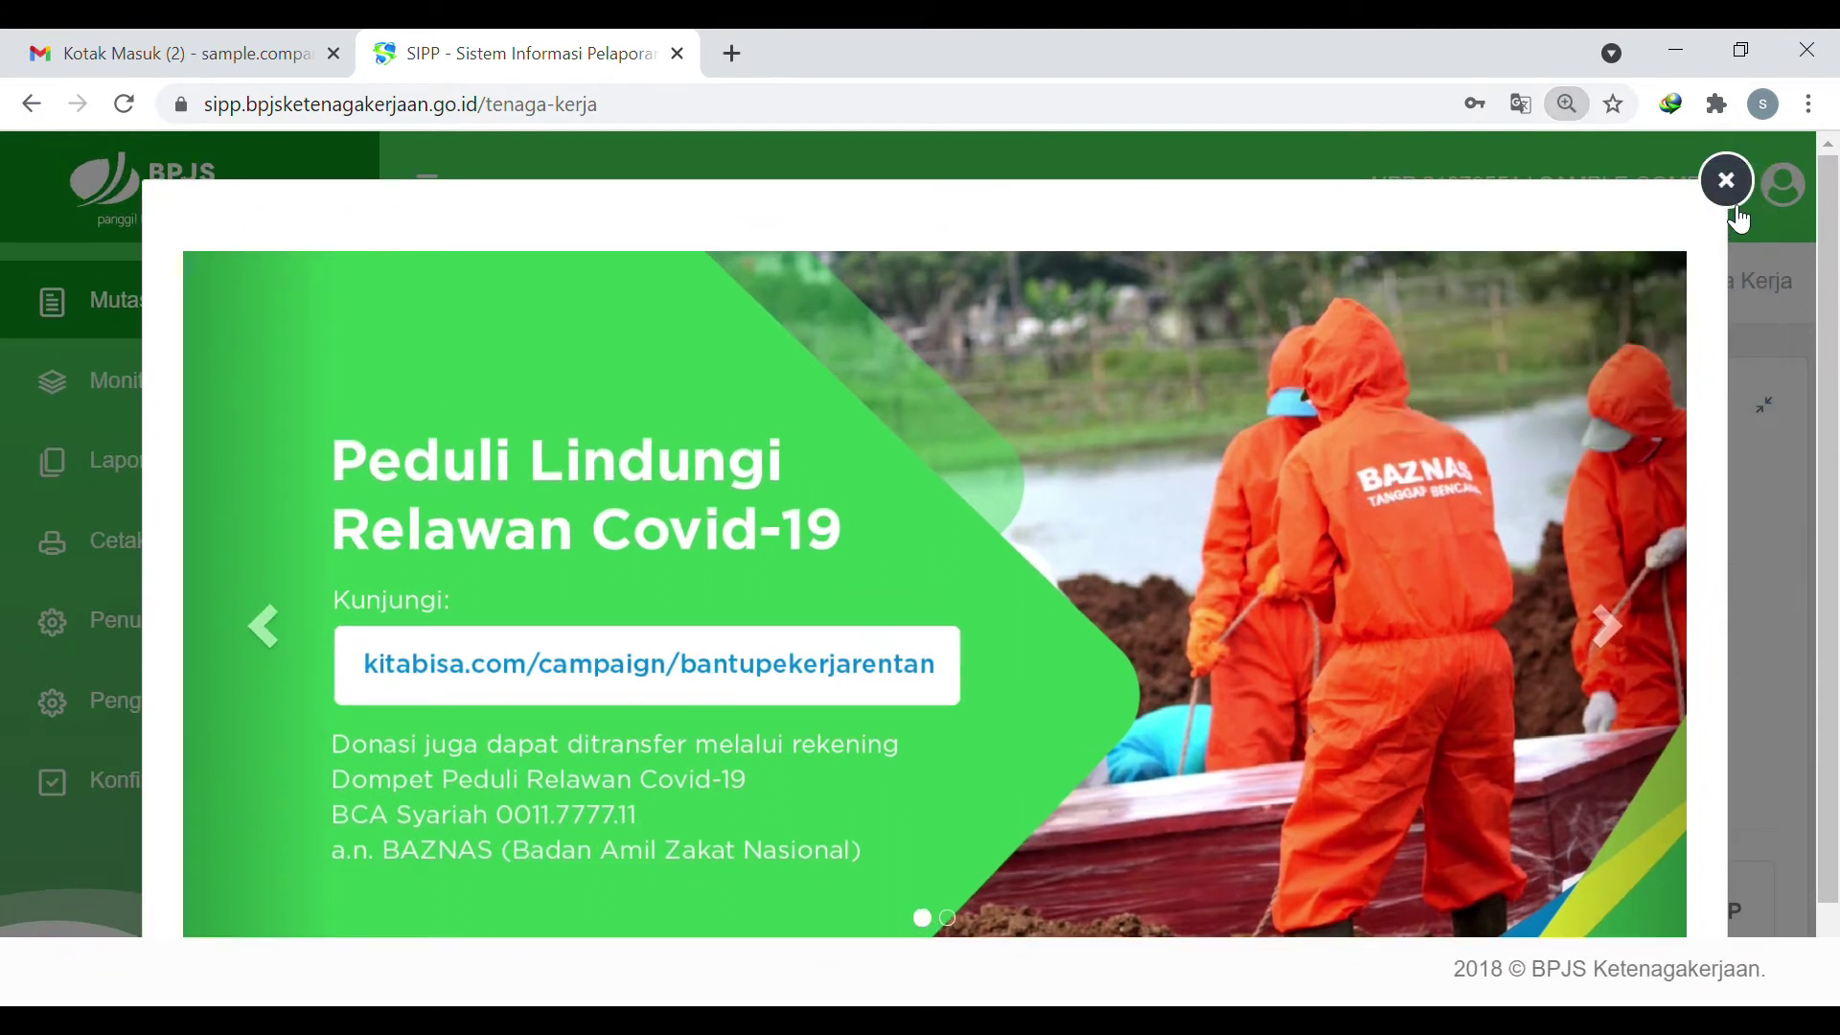
left_click(1739, 205)
key("ctrl+minus")
key("ctrl+minus")
key("ctrl+minus")
key("ctrl+minus")
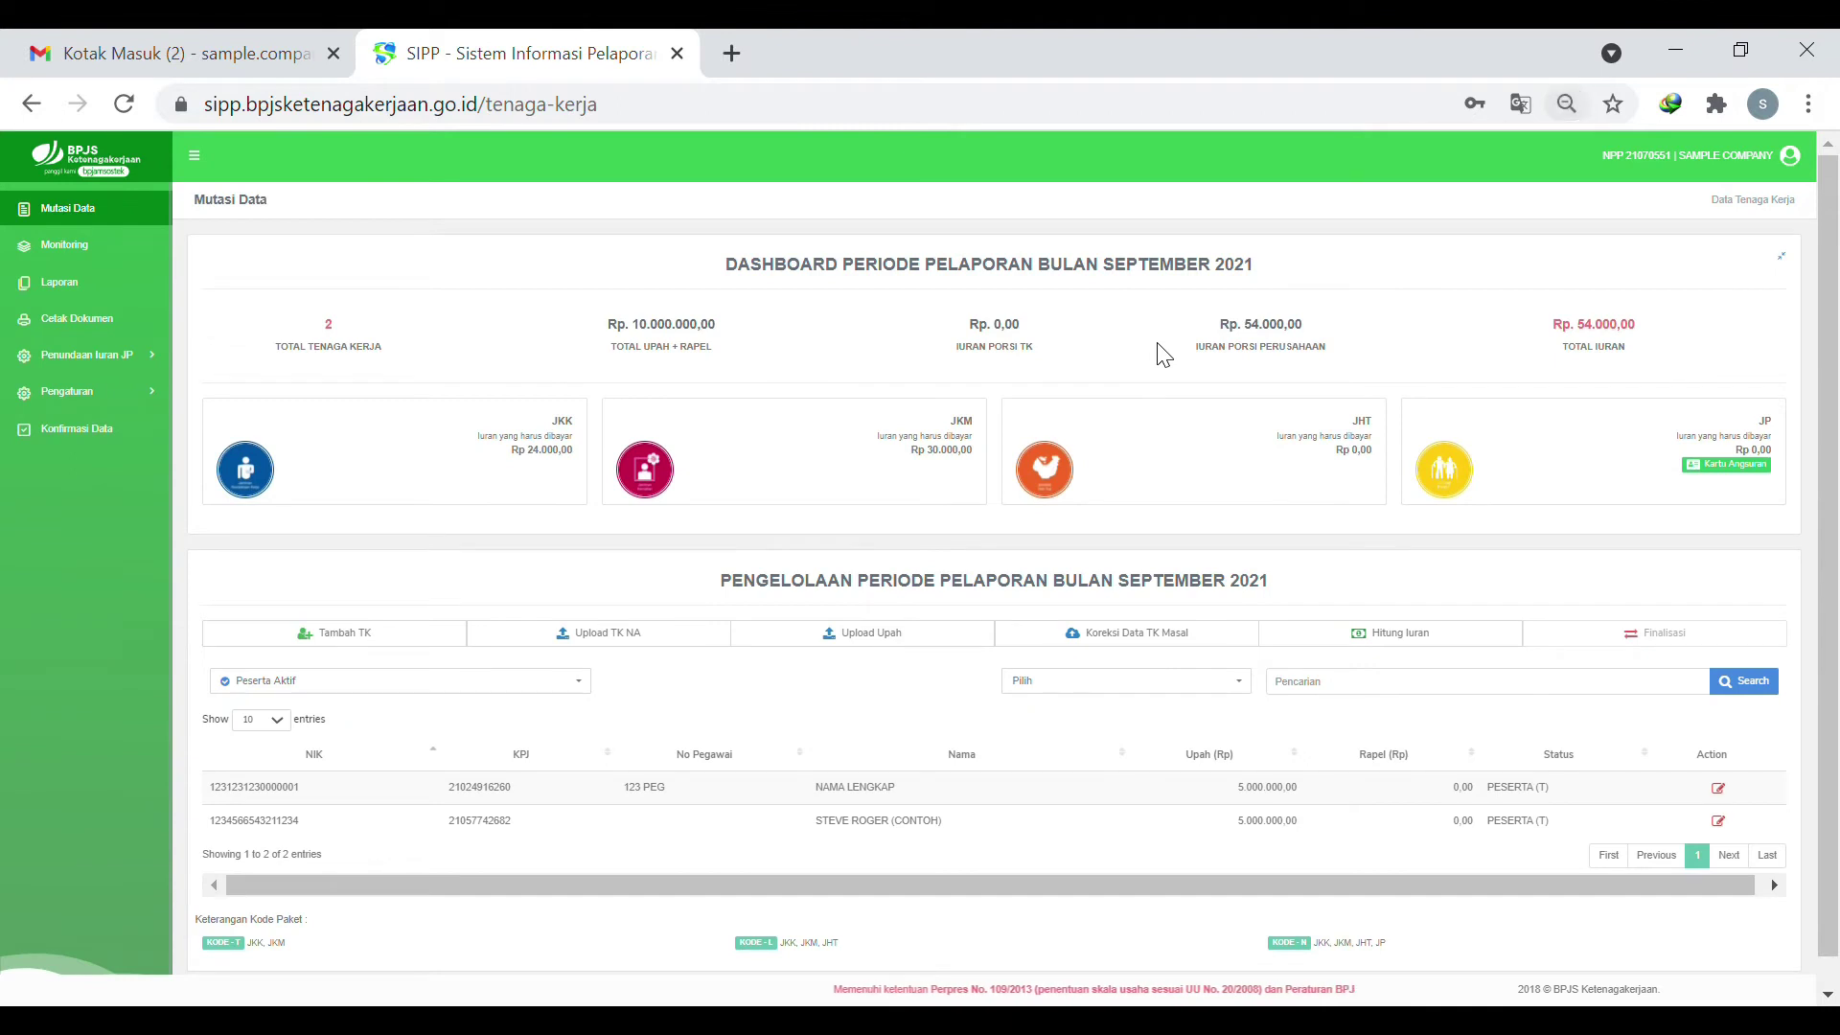
- Examine the September 2021 reporting period heading, the worker list and the actions offered for the second worker
left_click_drag(746, 275, 1269, 278)
double_click(1235, 283)
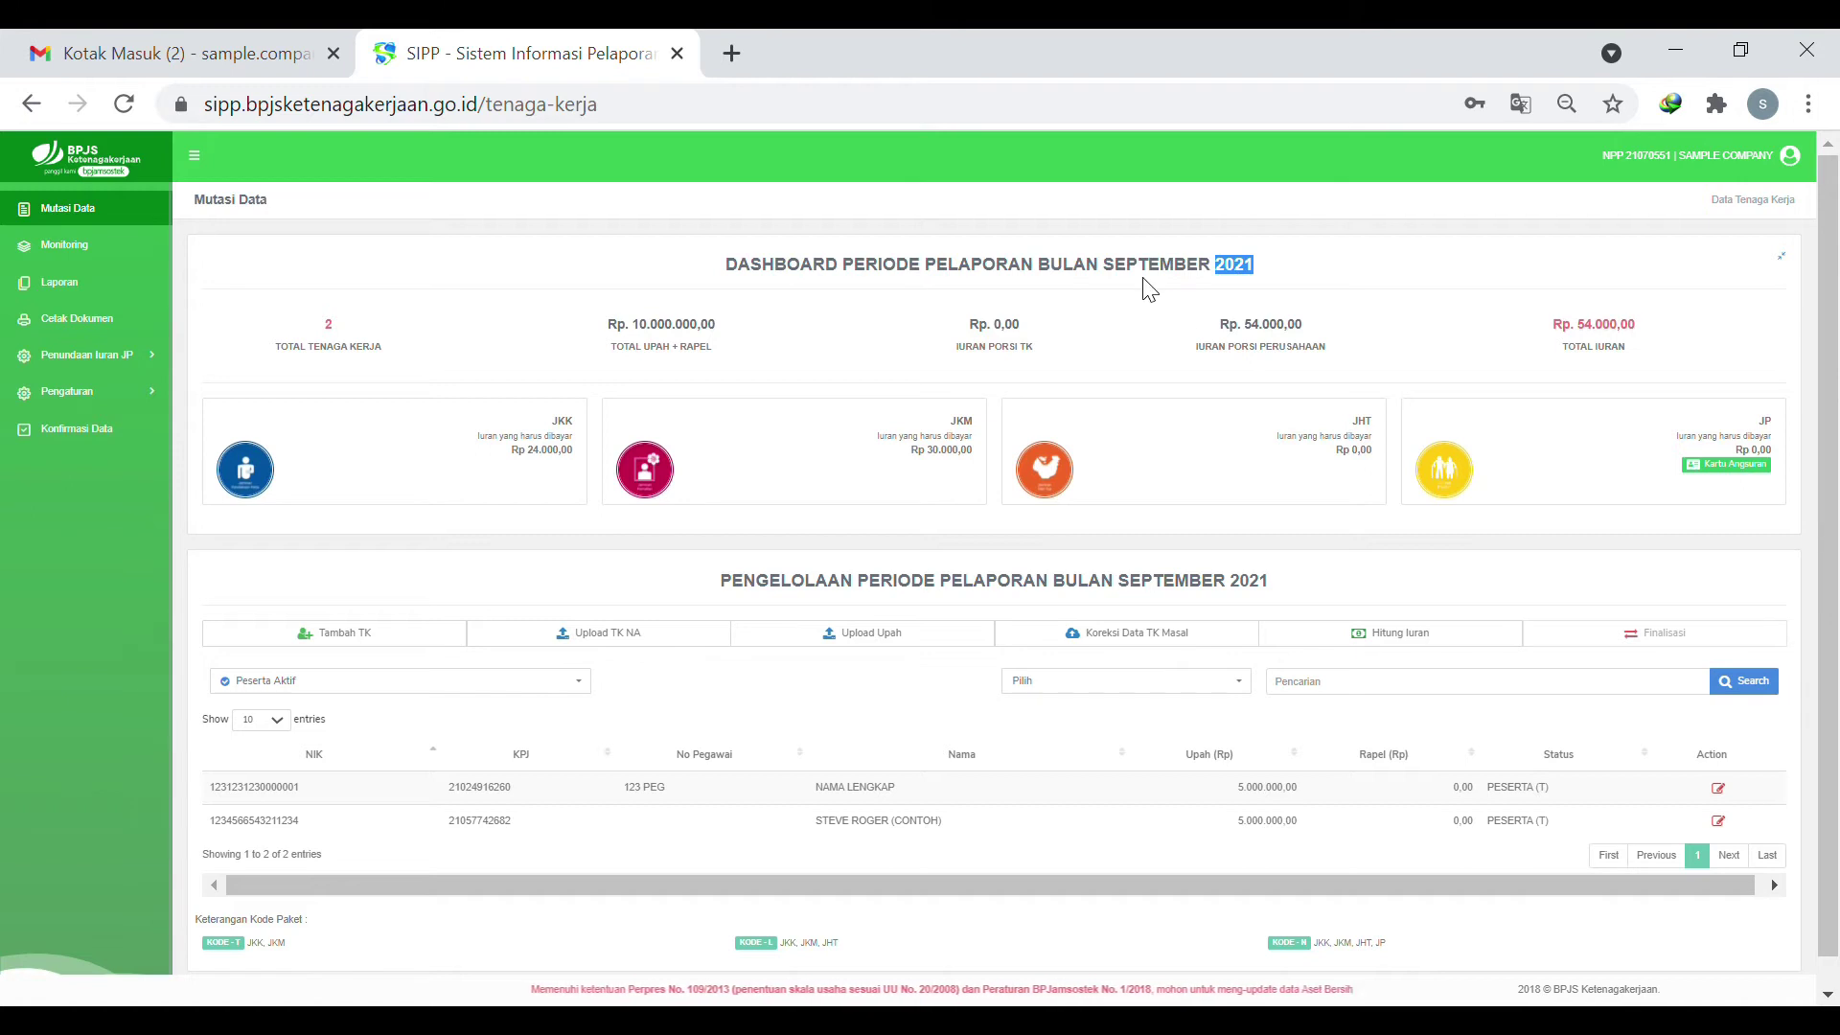
scroll(1183, 341, "down", 1)
scroll(1191, 361, "up", 1)
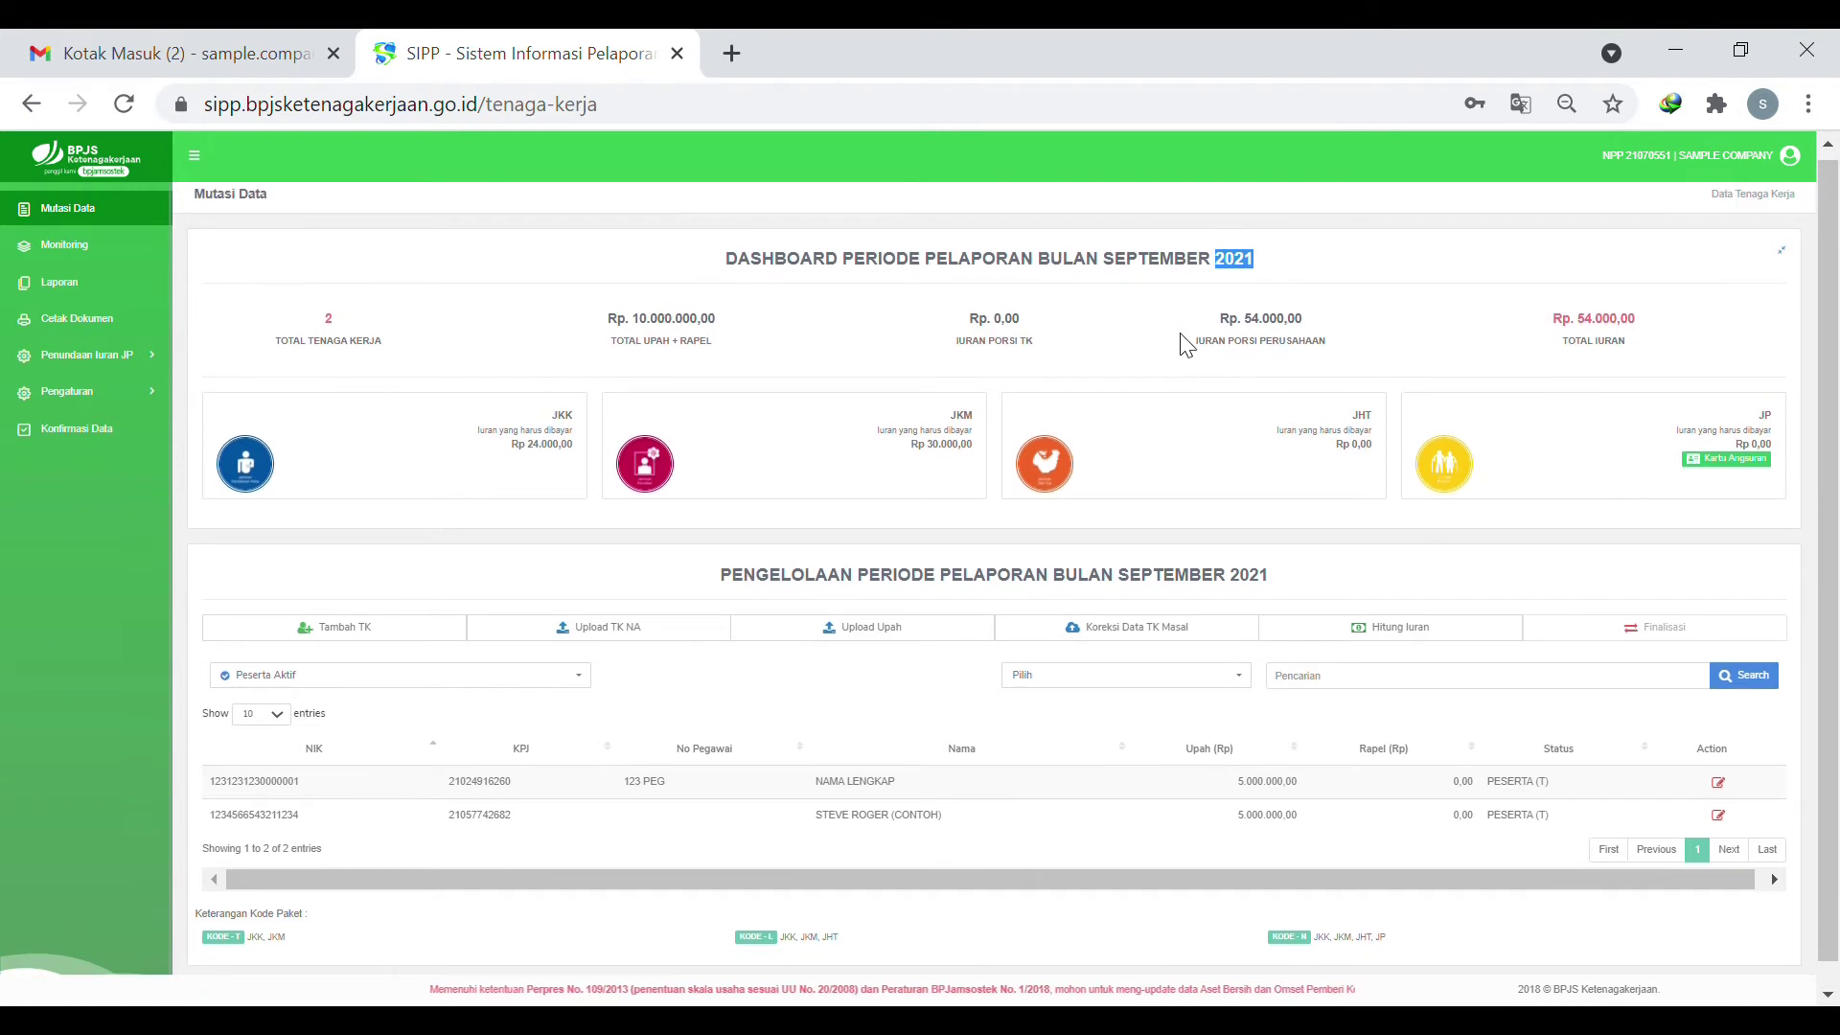
left_click(1141, 284)
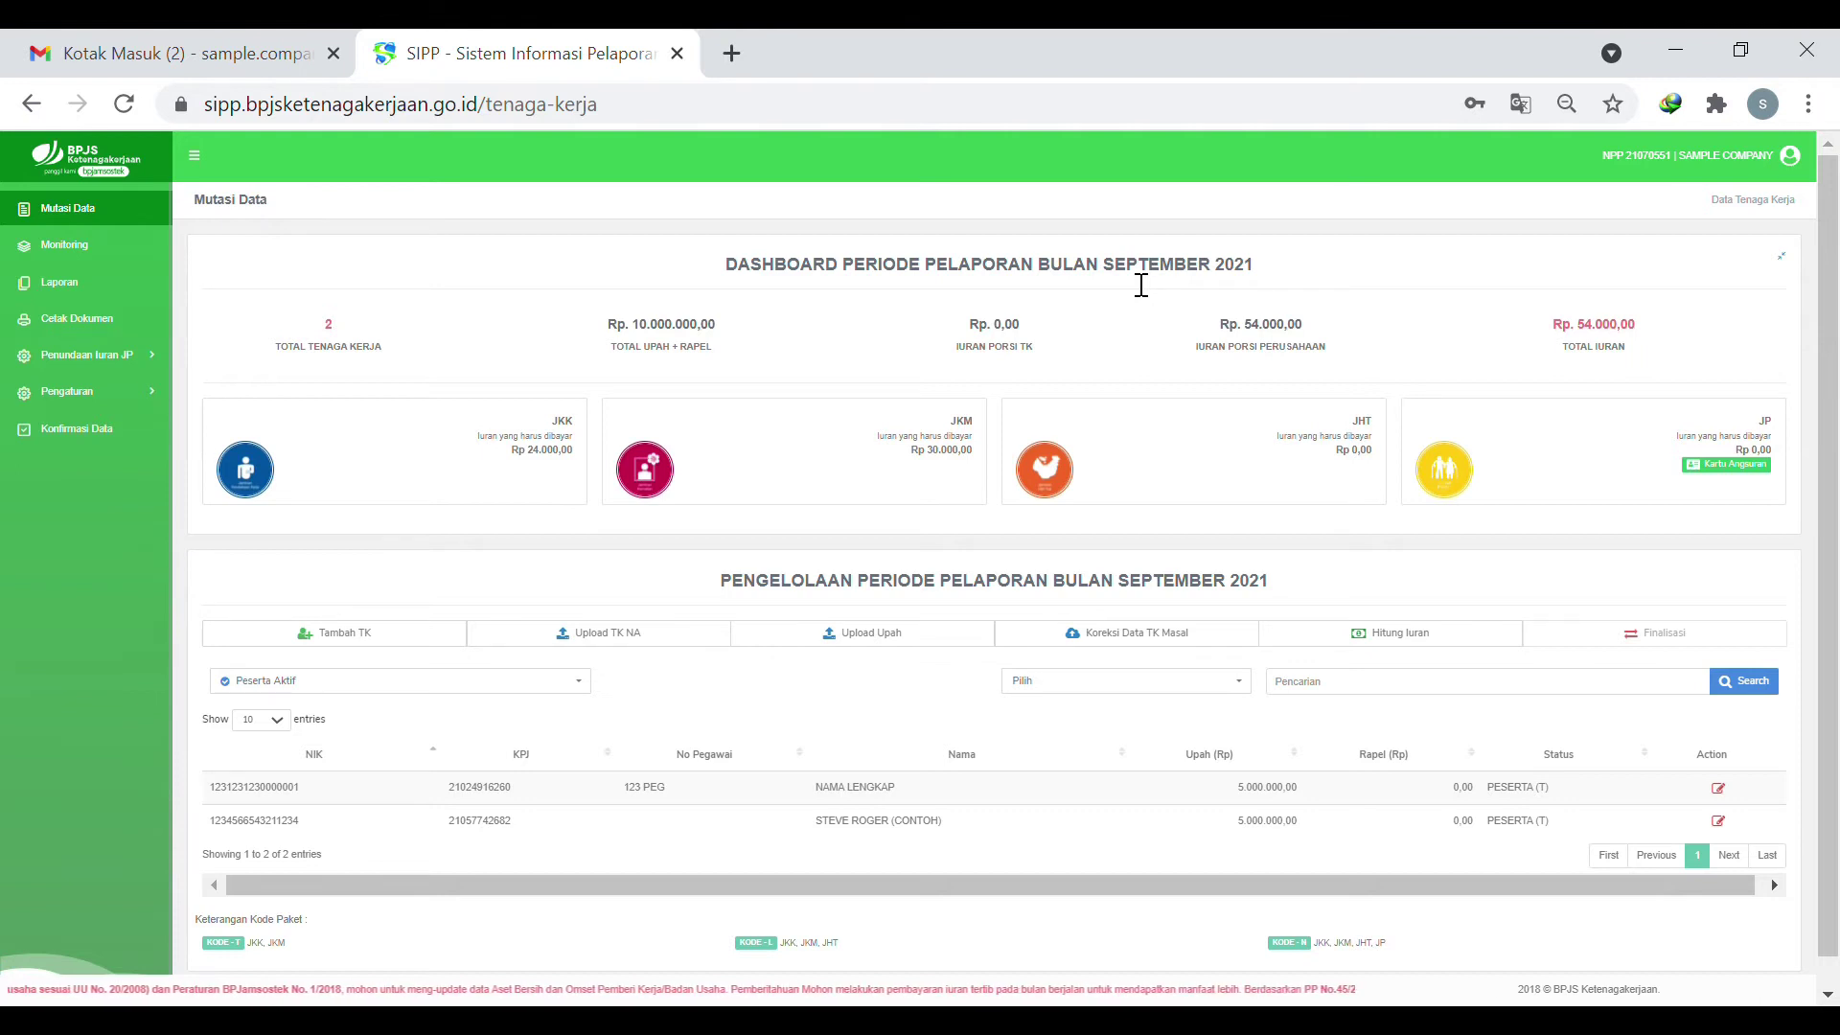
scroll(1121, 355, "down", 1)
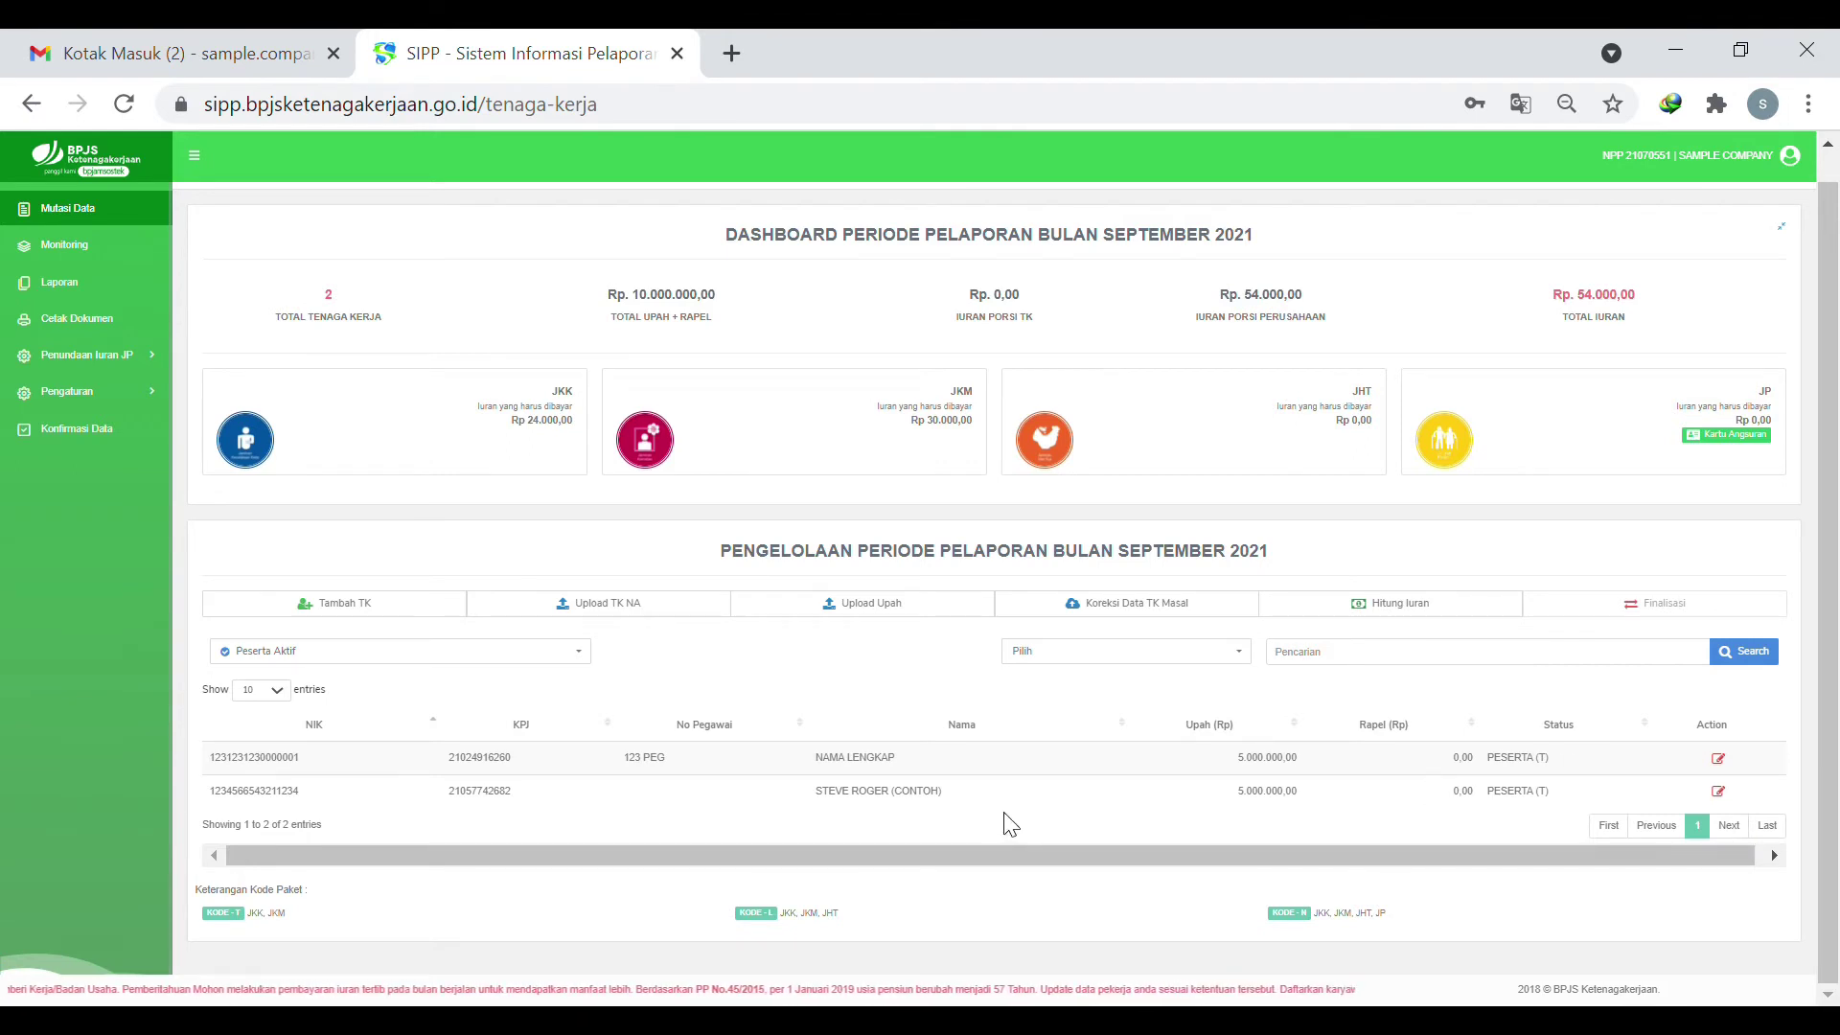
left_click(1720, 791)
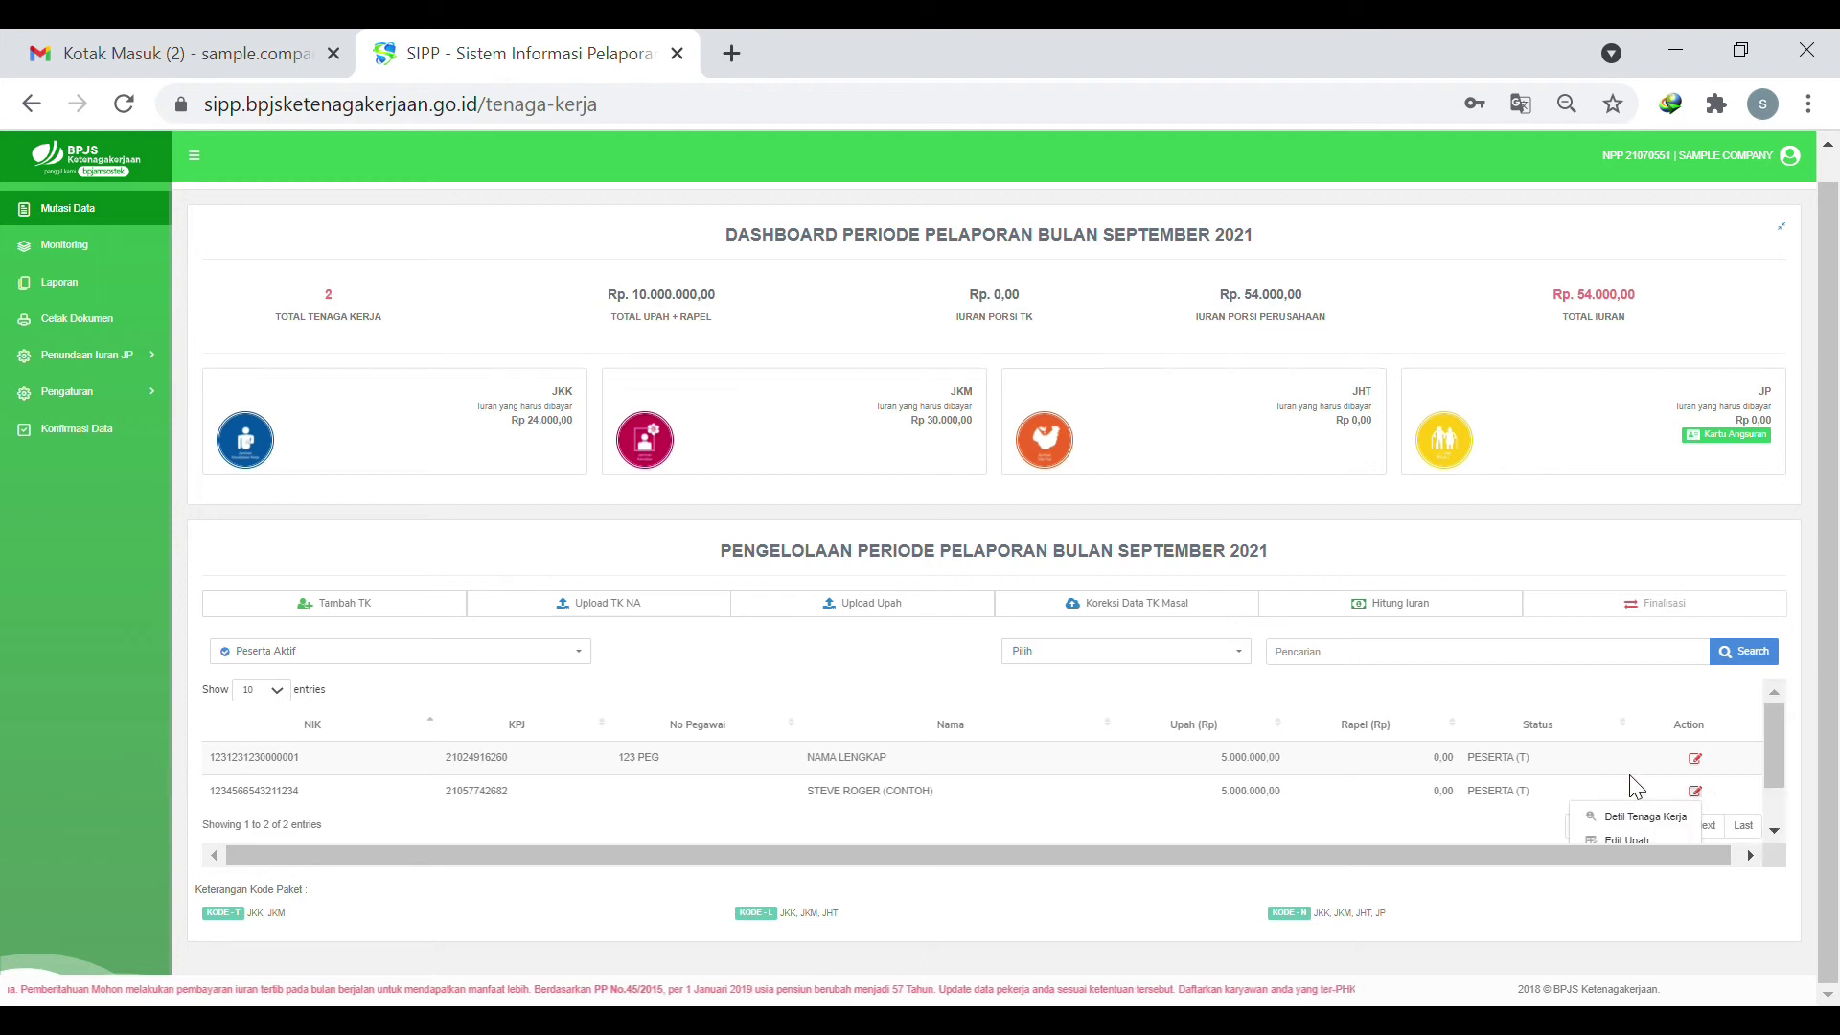
scroll(1643, 805, "down", 1)
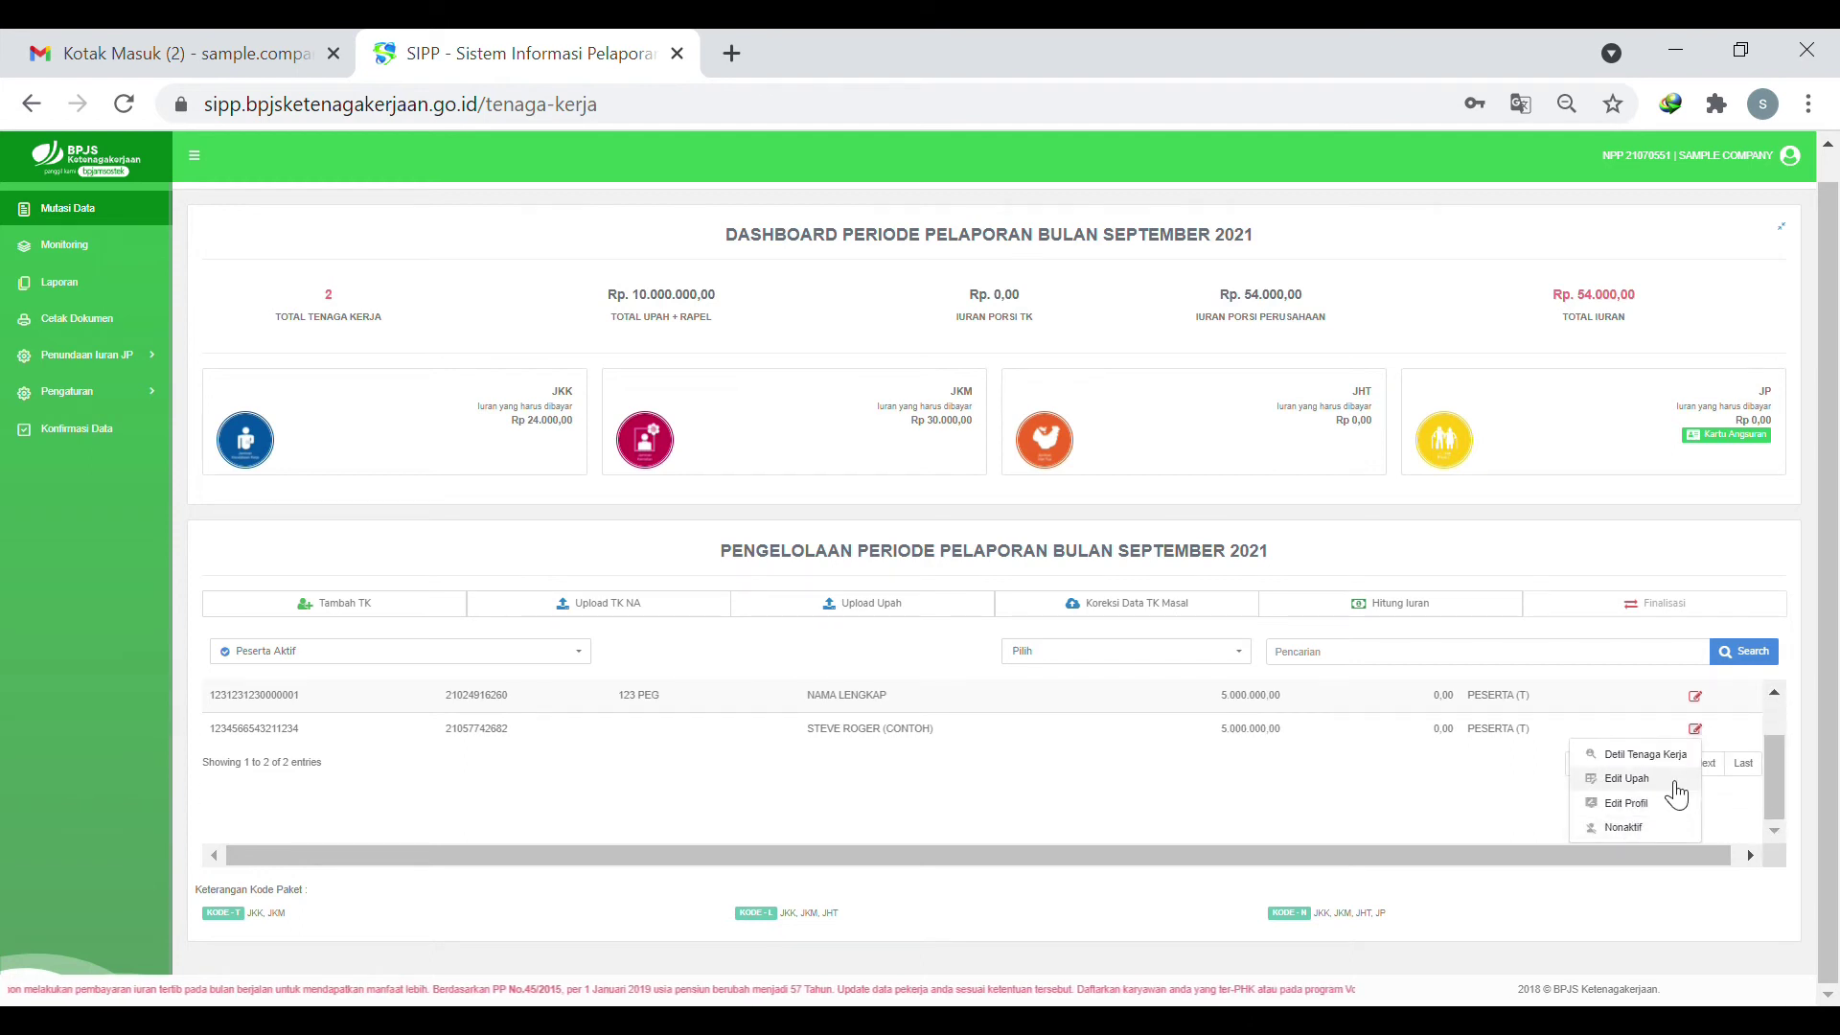
left_click(1140, 833)
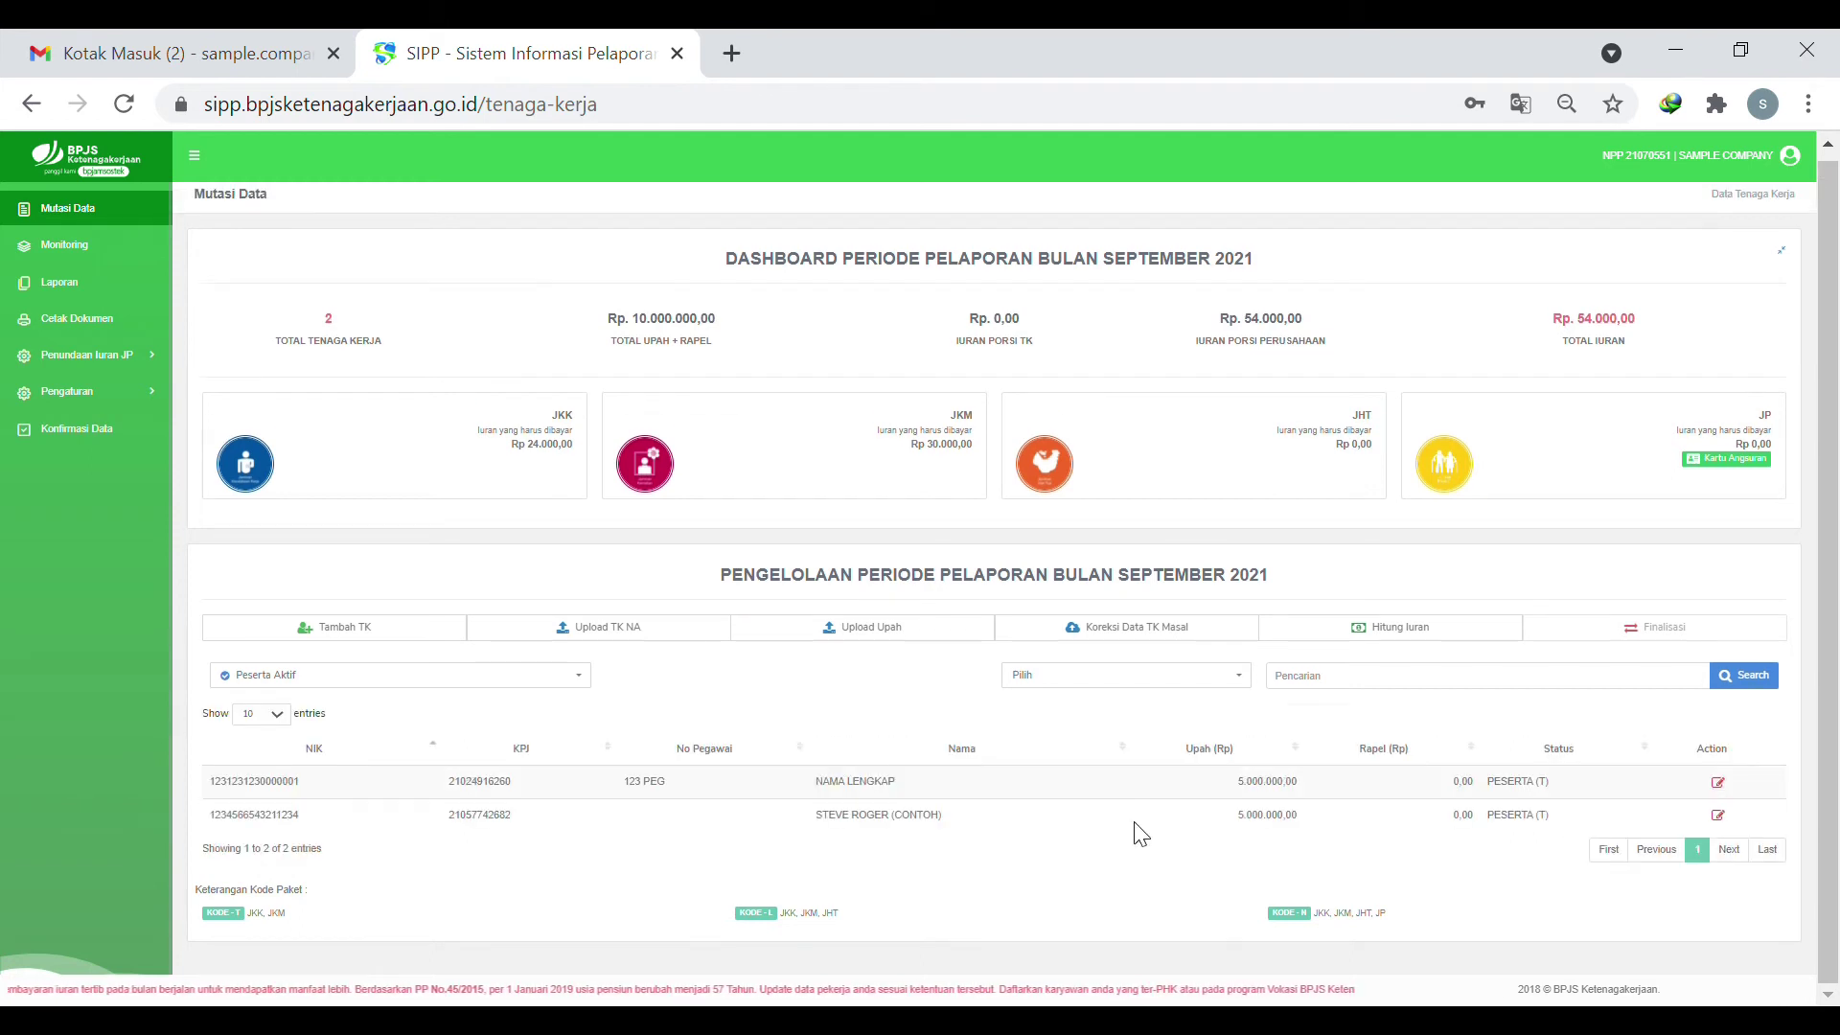
- Review the participant status options and select Peserta Aktif as the worker list filter
left_click(526, 675)
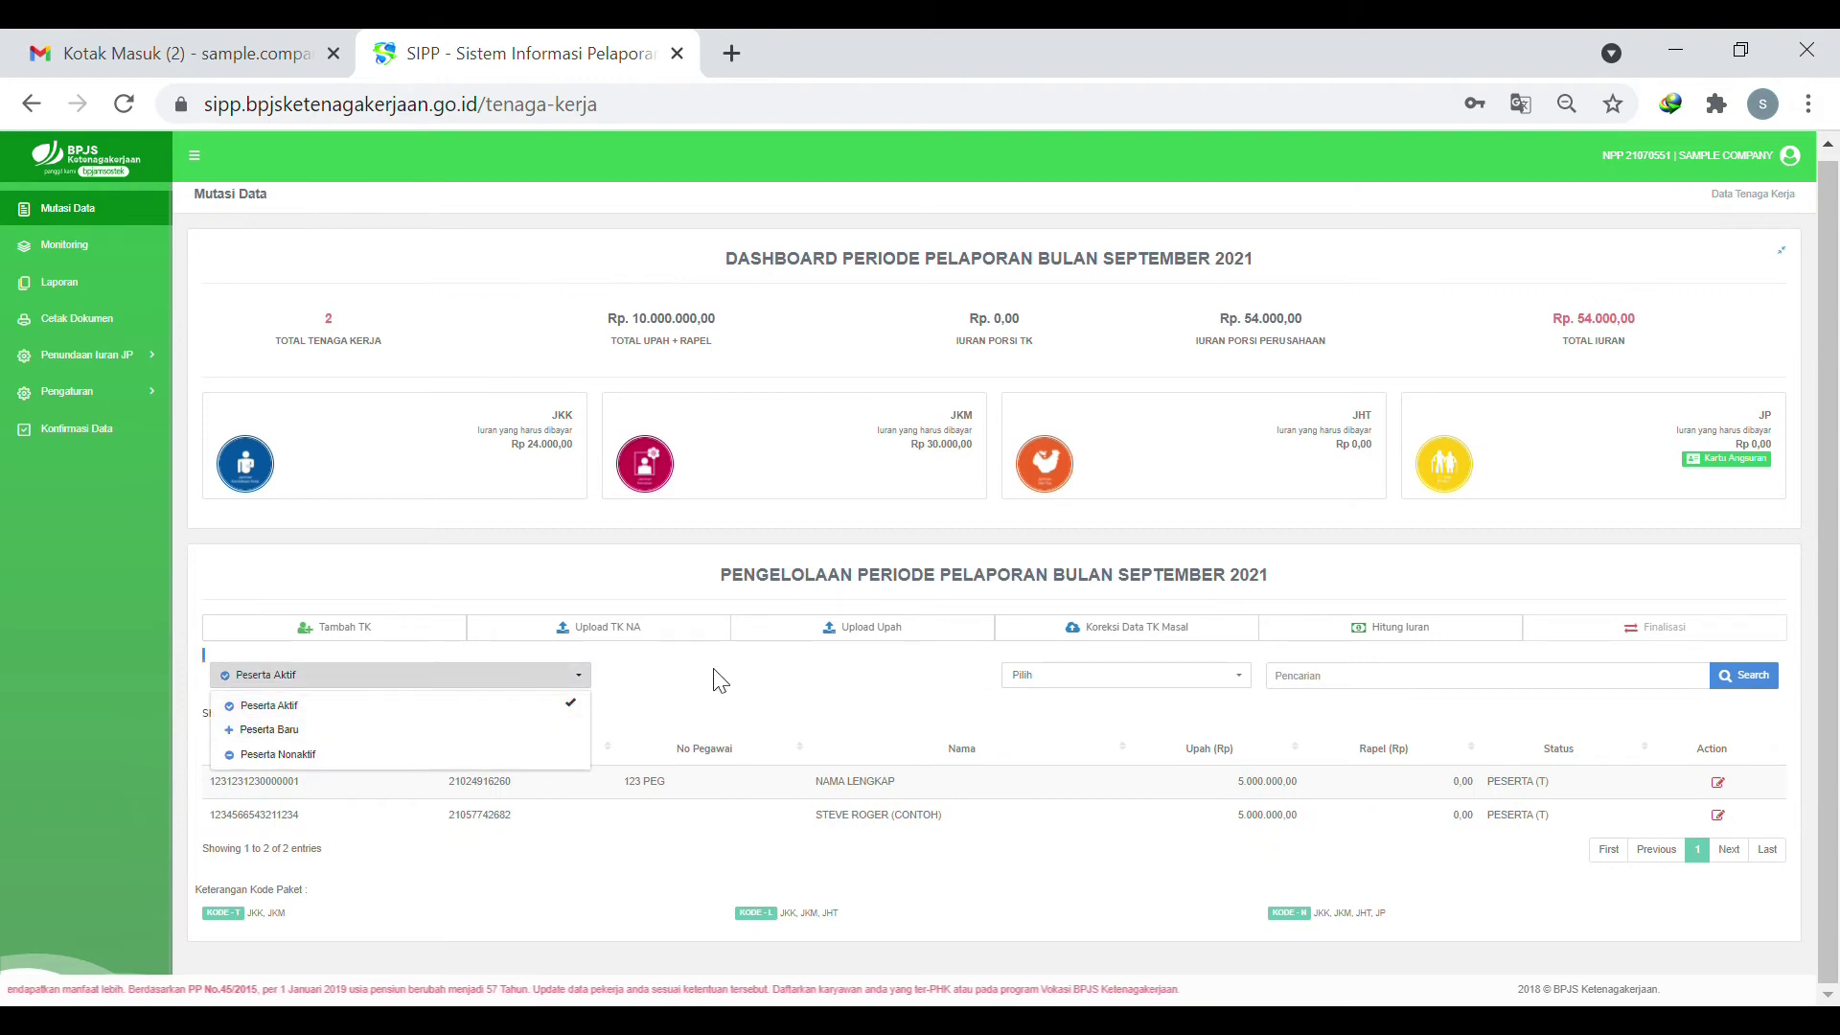
left_click(717, 671)
left_click(481, 680)
left_click(446, 711)
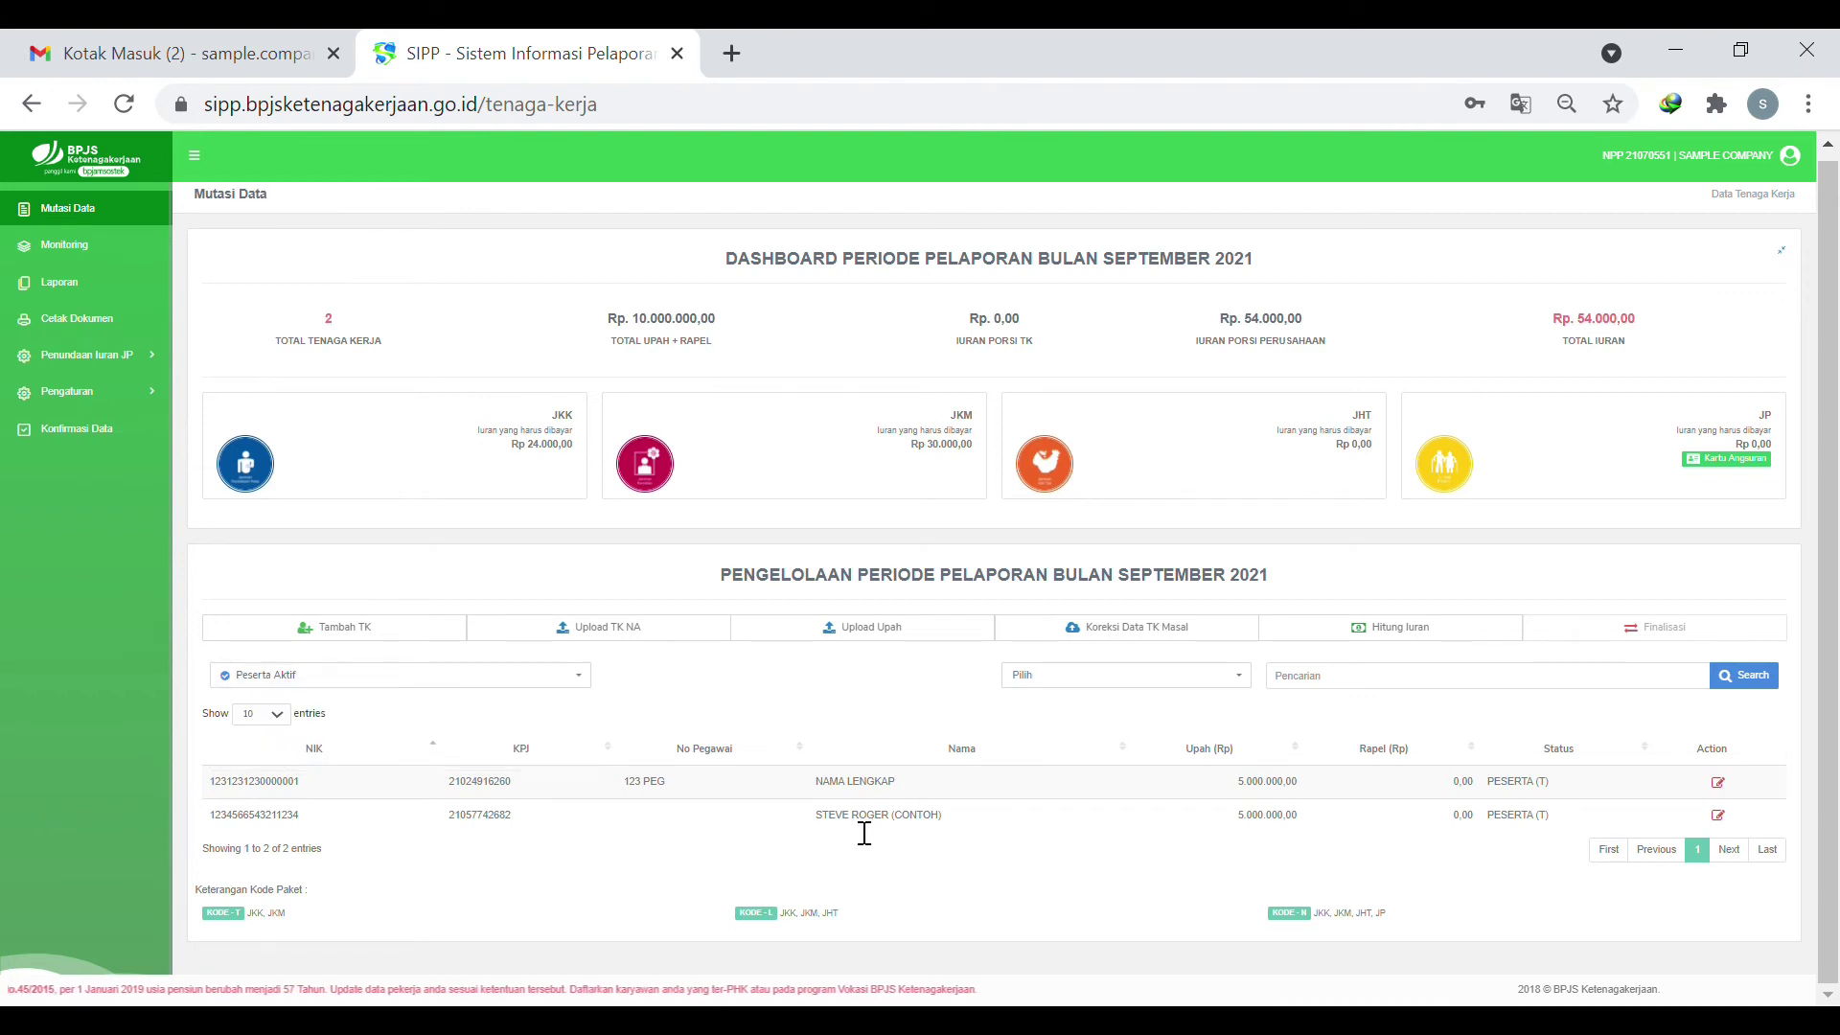
- Search the active worker list by Nama using the second worker's first name
left_click(1252, 682)
left_click(1083, 810)
left_click(1325, 686)
type("steve")
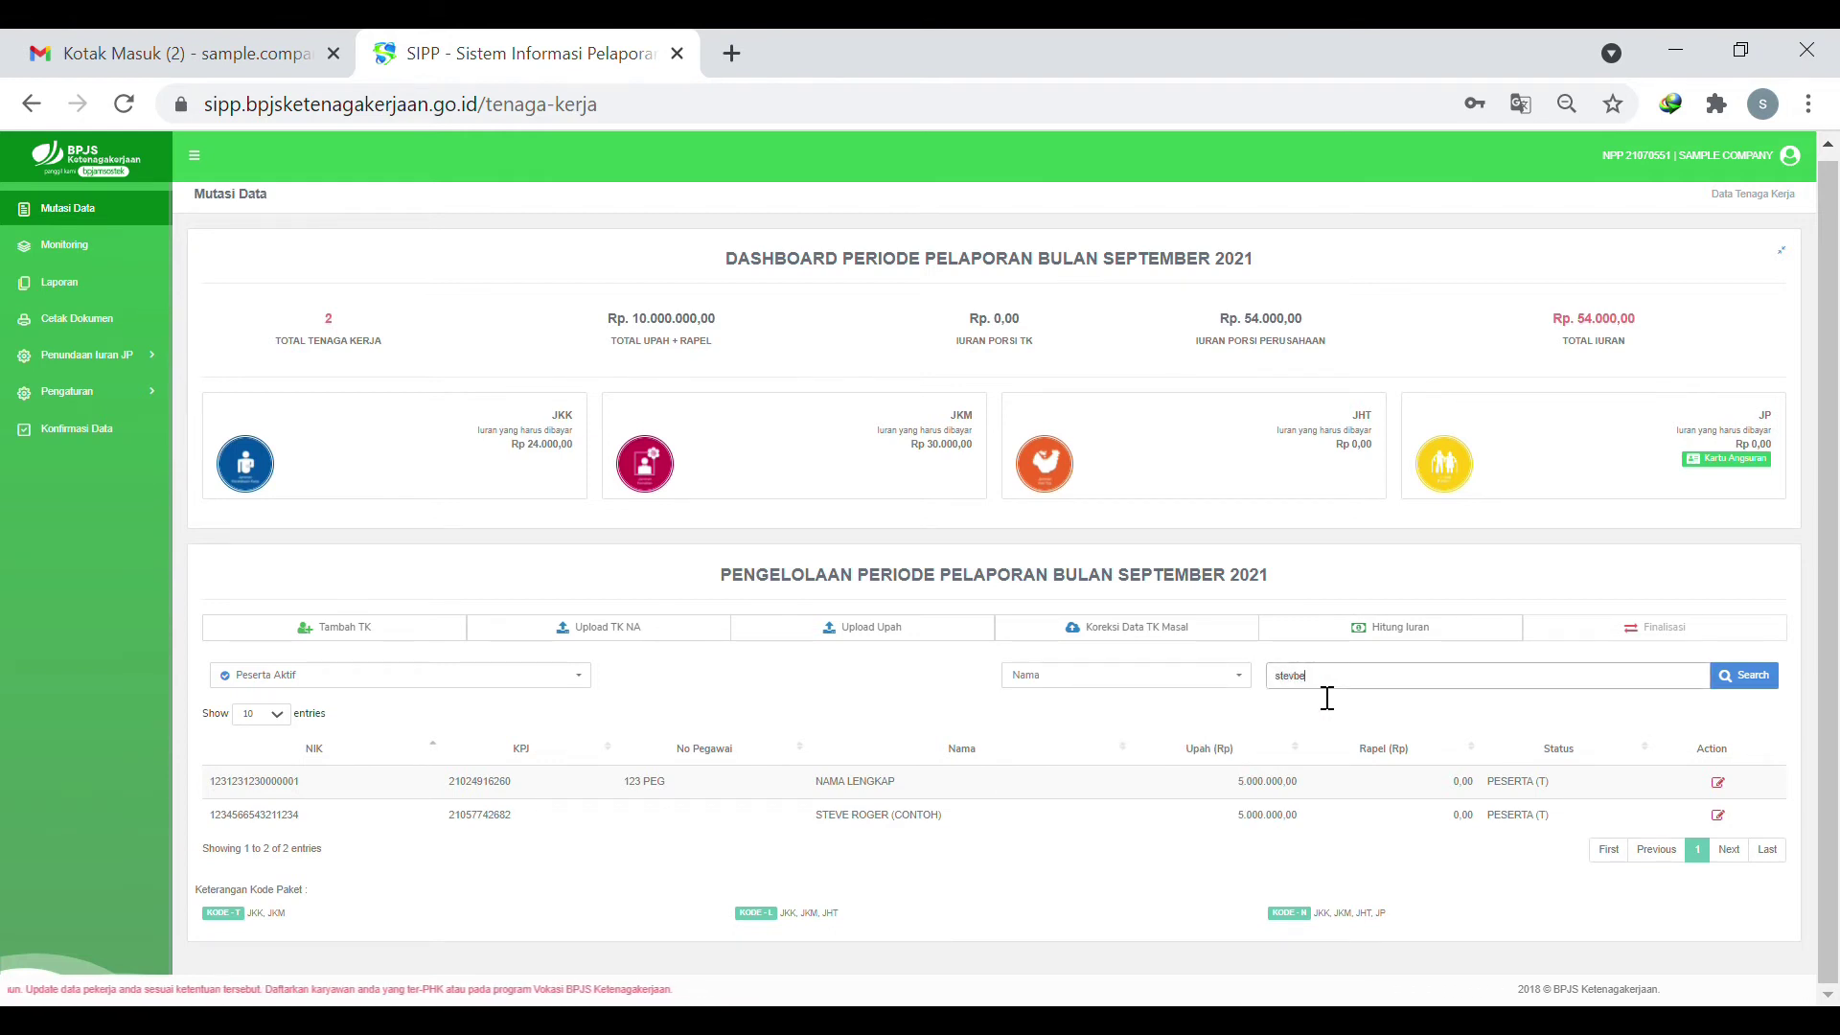
left_click(1753, 677)
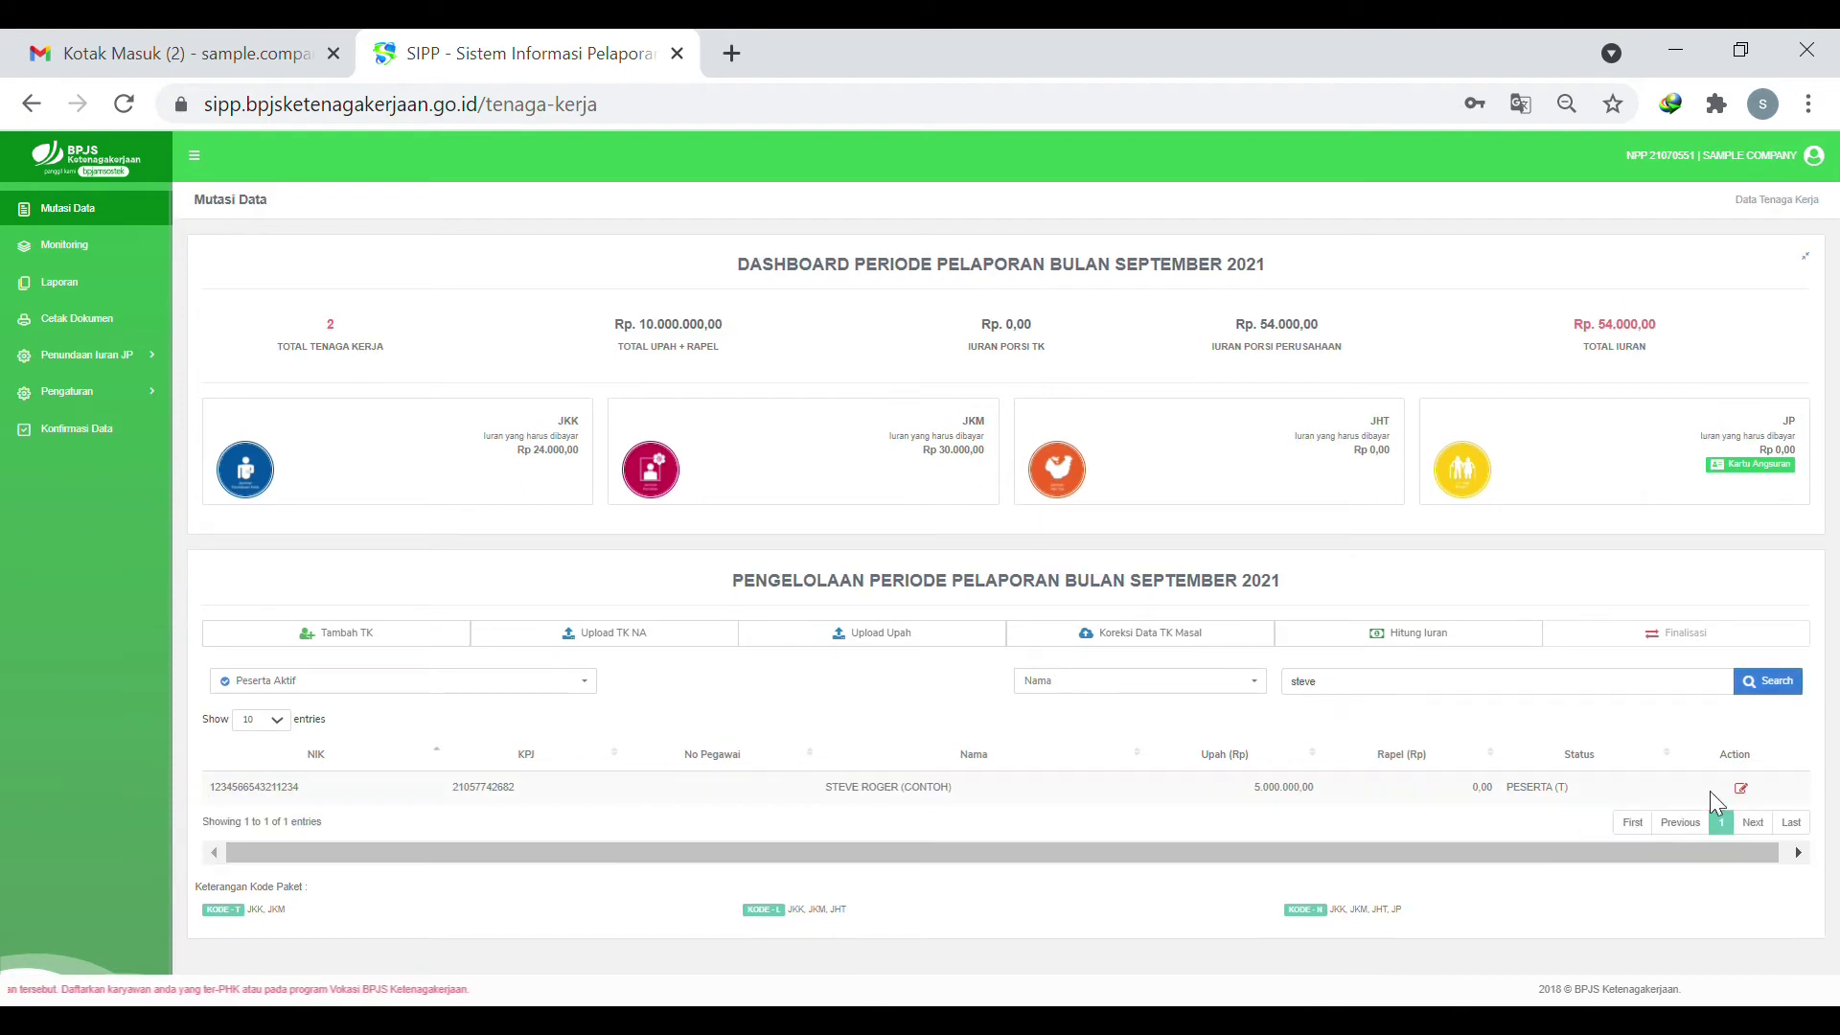
- Start Nonaktif for the found worker, accept the warning and choose Meninggal Dunia as the reason for deactivation
left_click(1742, 787)
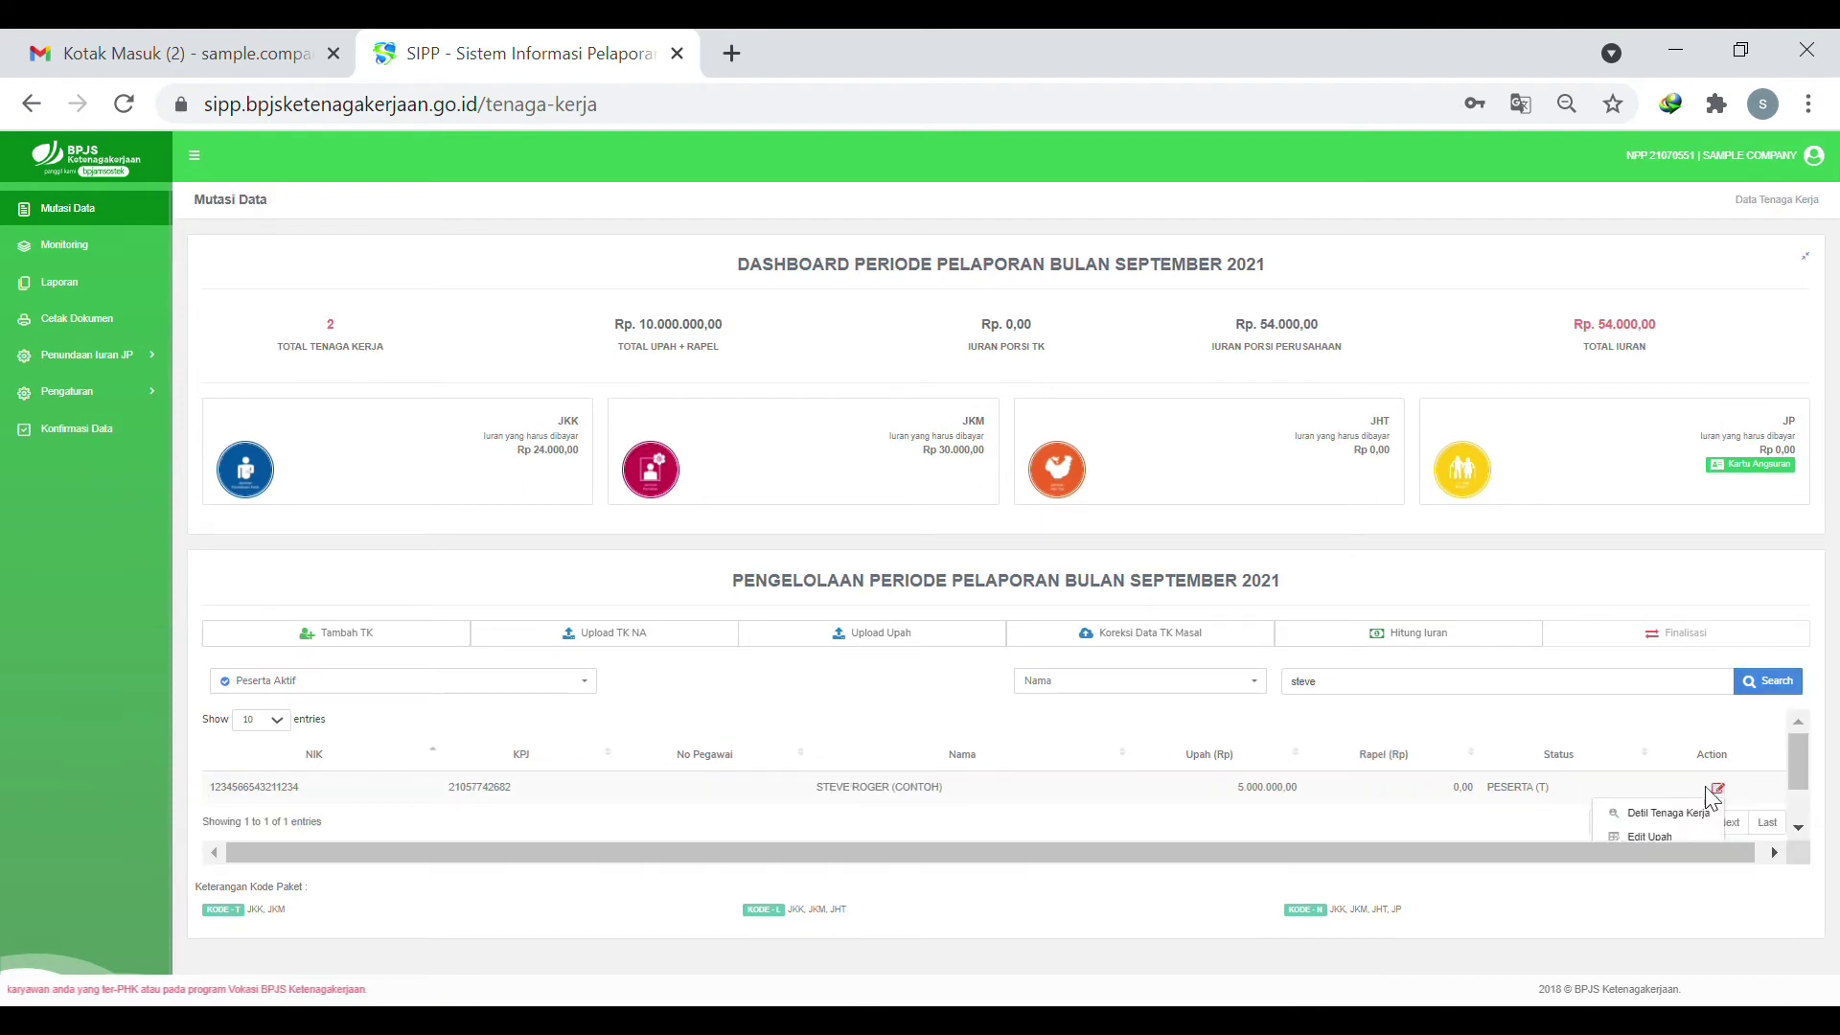
scroll(1750, 800, "down", 1)
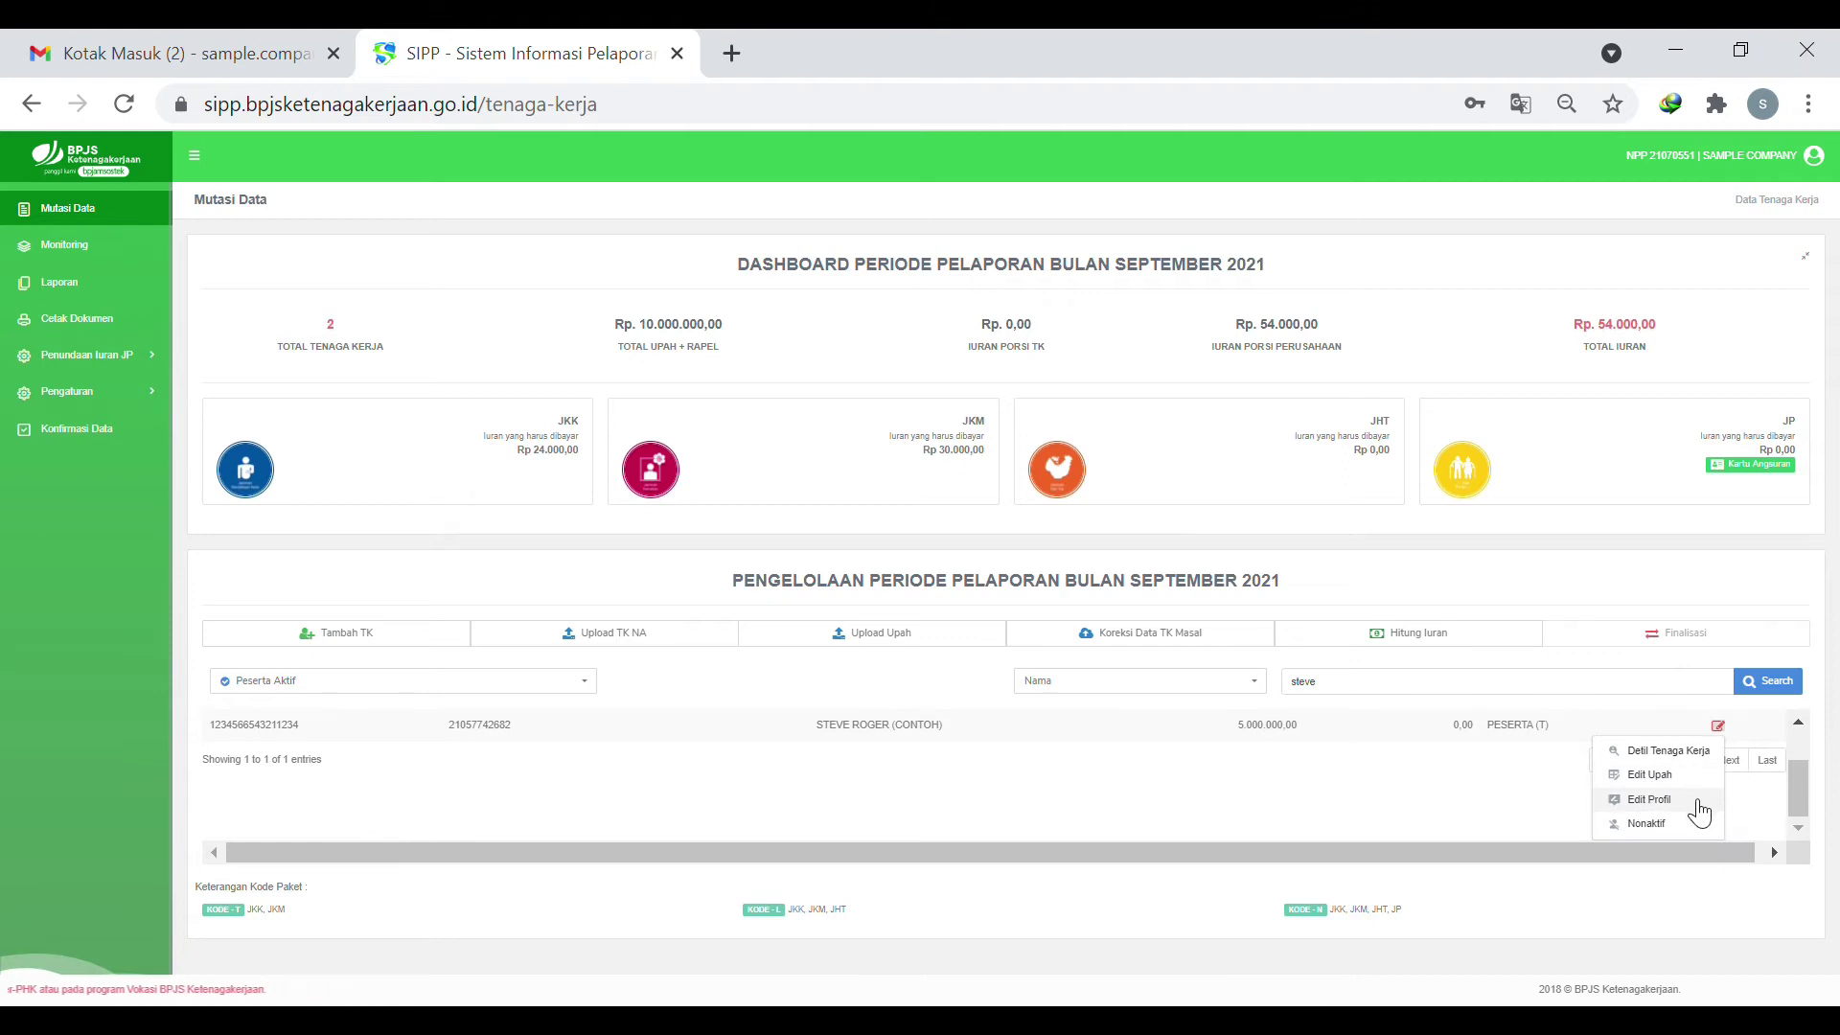
left_click(1694, 824)
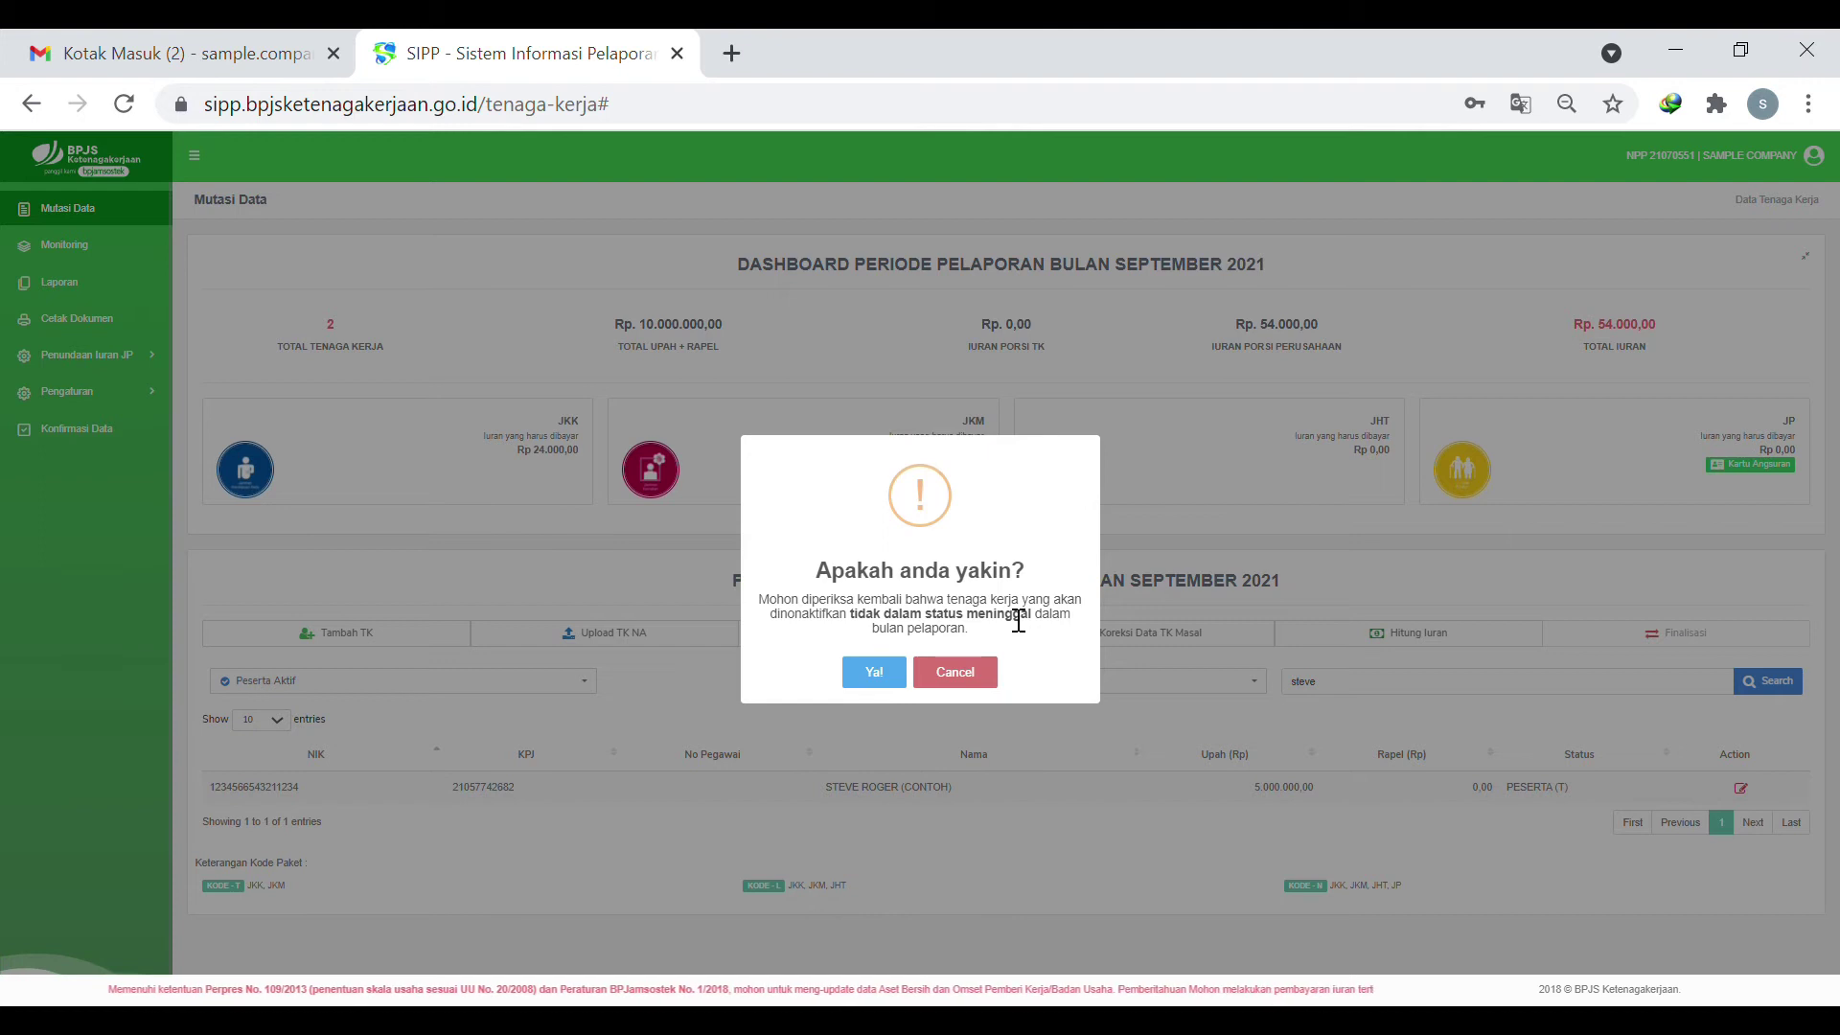
left_click(872, 671)
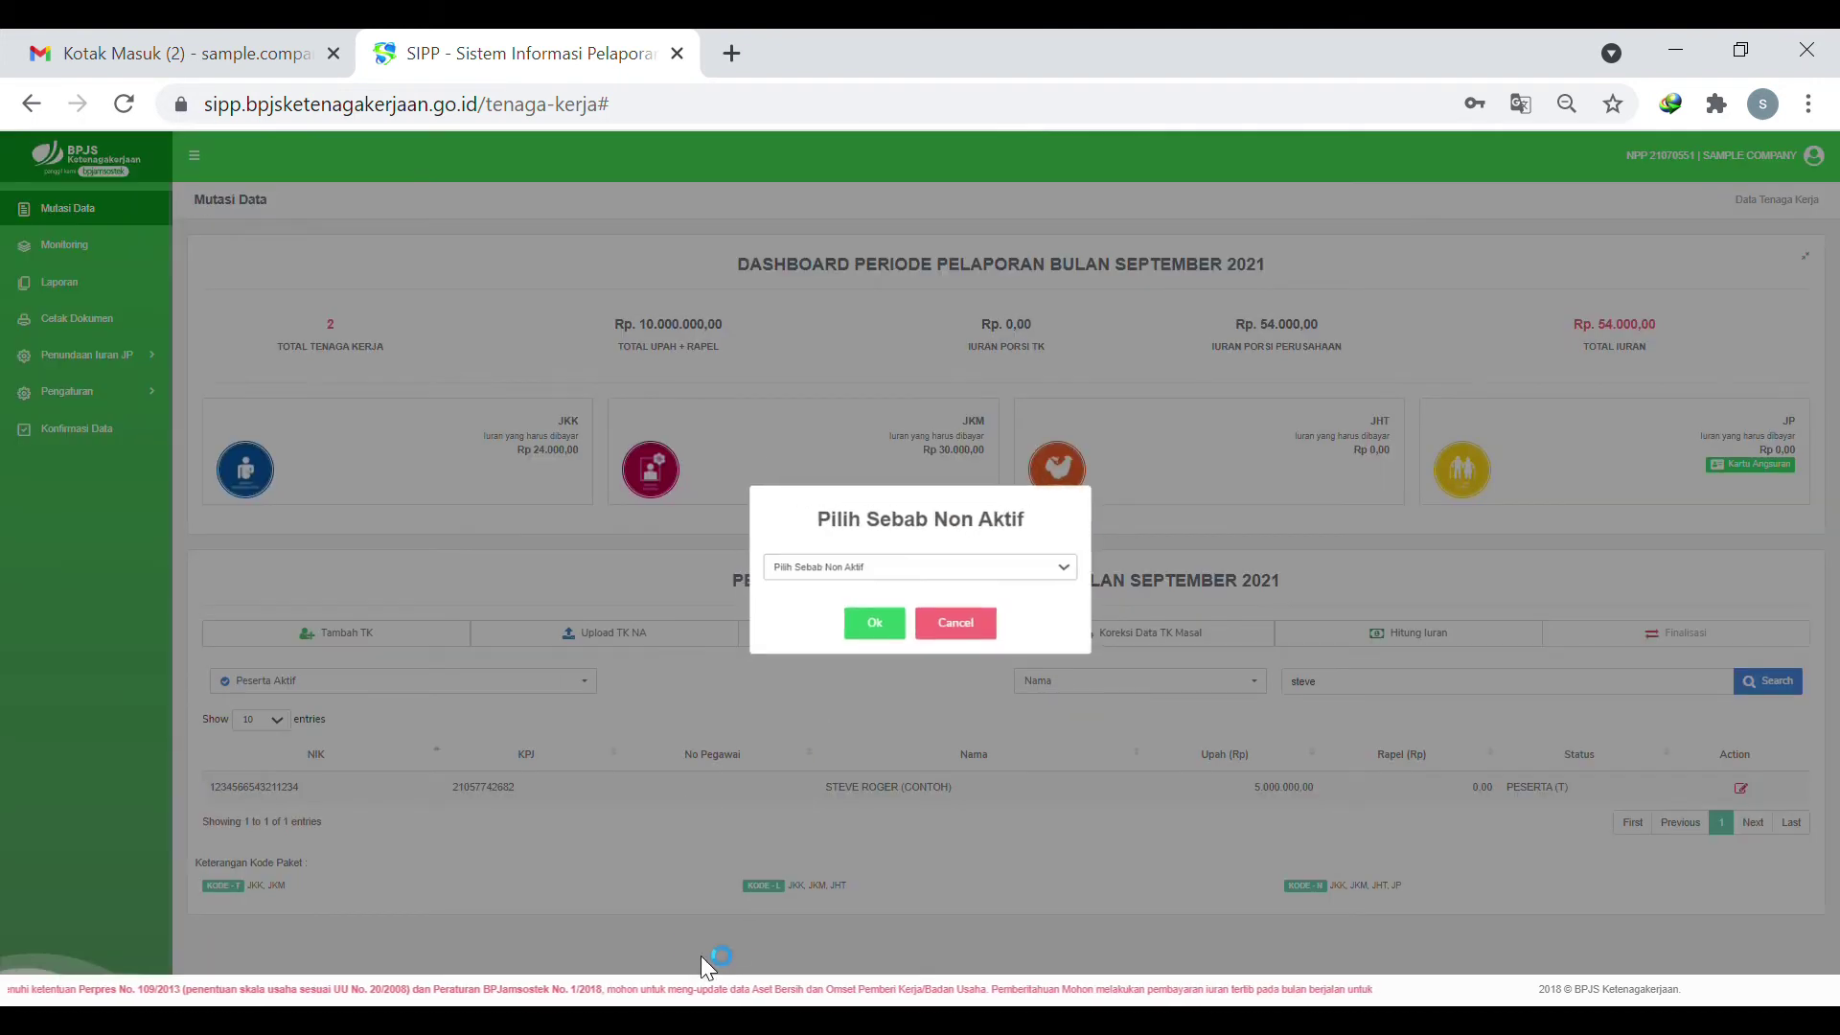
left_click(843, 878)
left_click(872, 628)
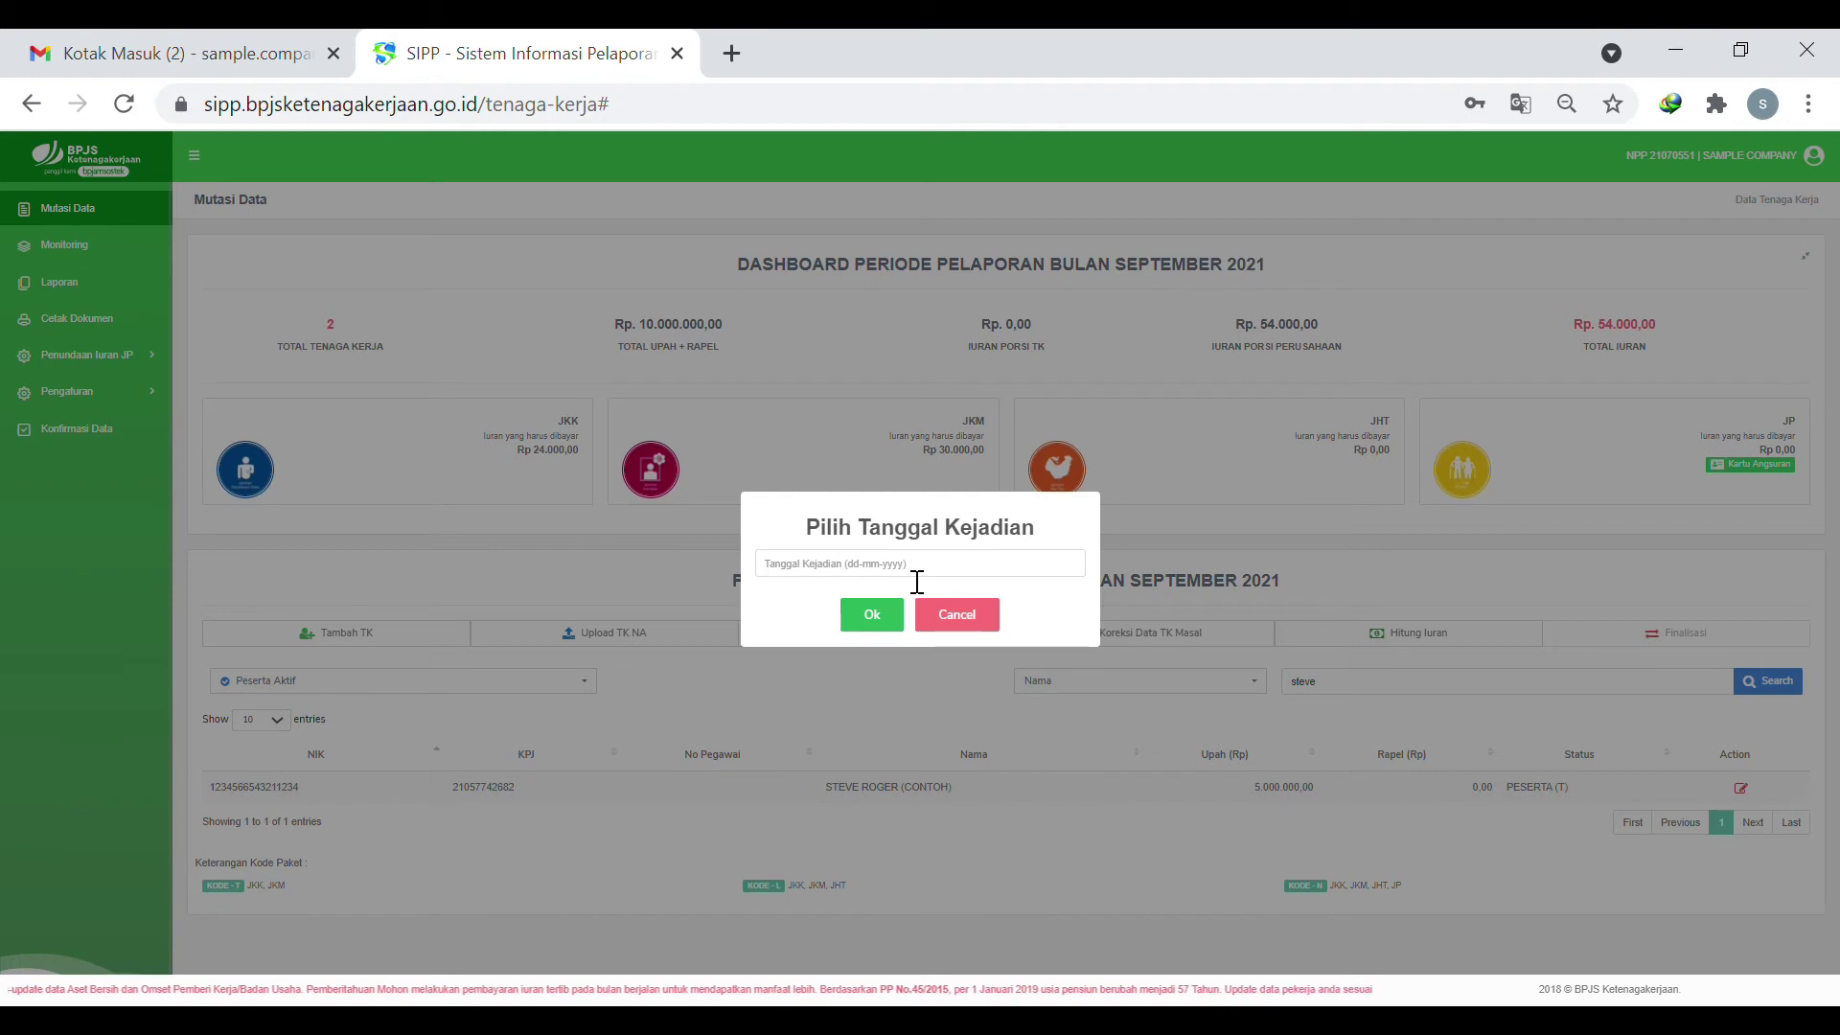
- Set the Tanggal Kejadian to 01-08-2021, submit the deactivation and close the success notice
left_click(916, 581)
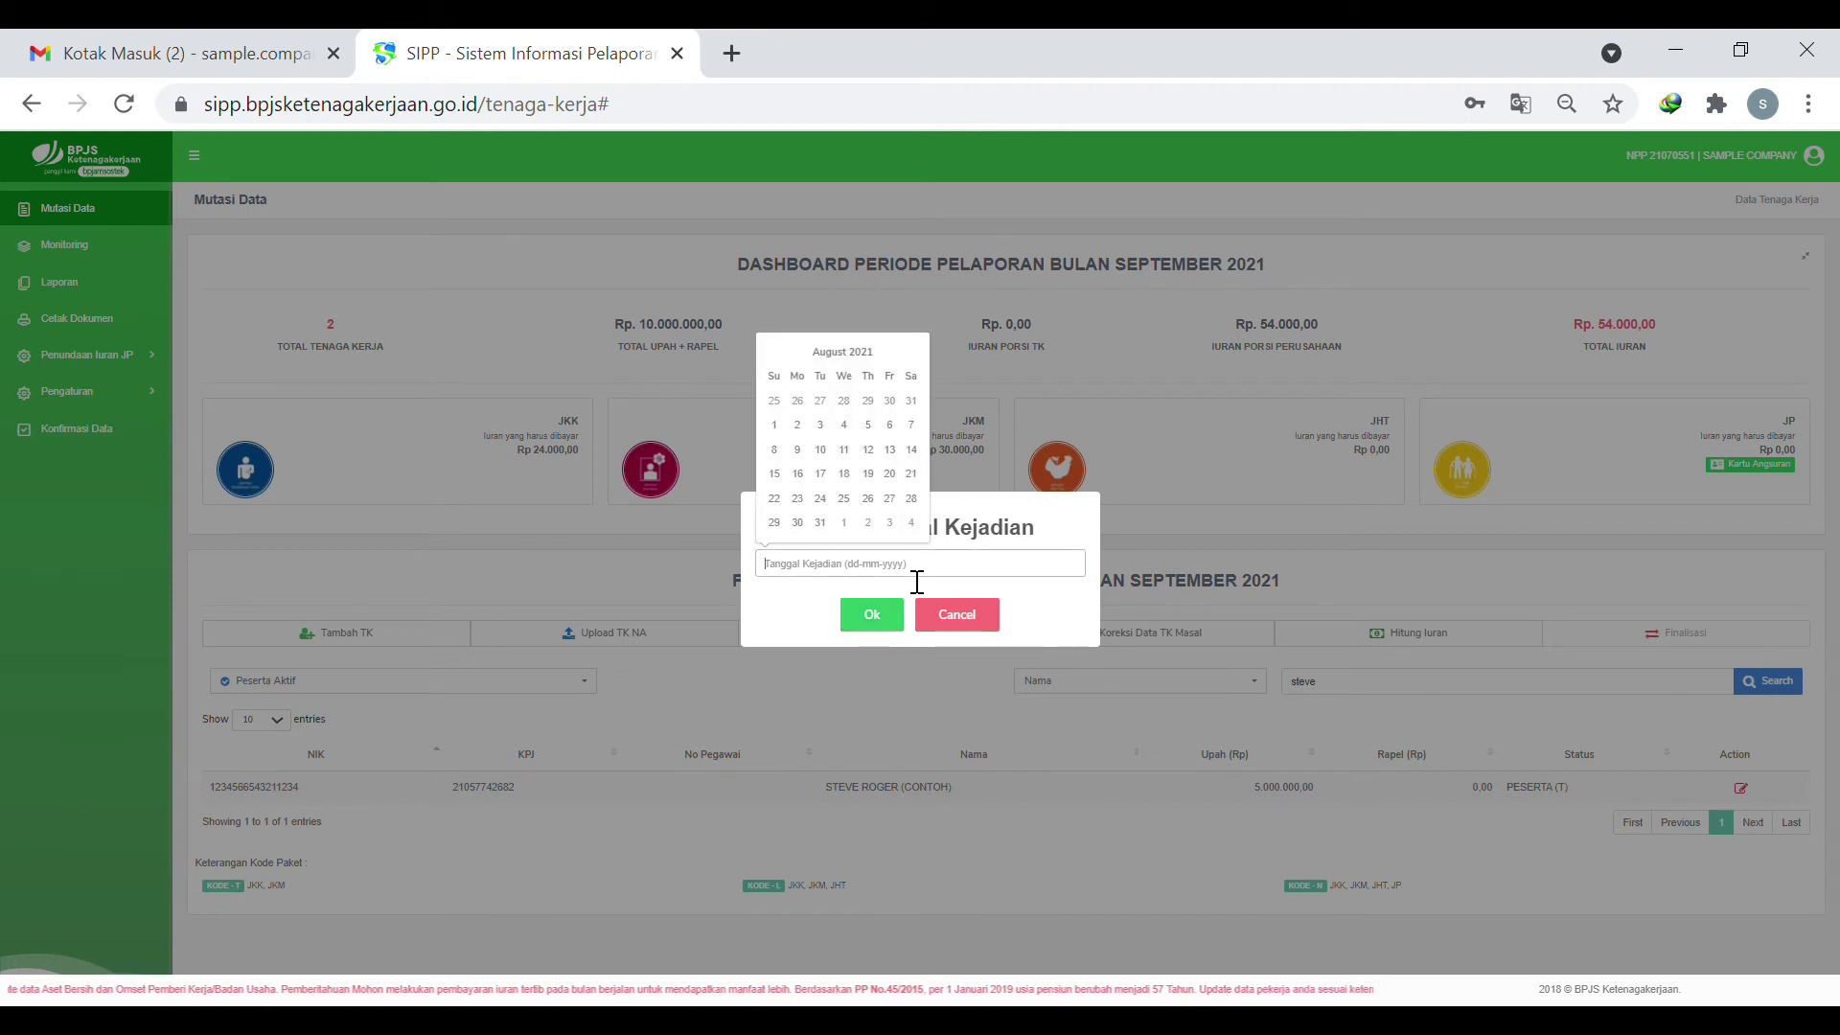
left_click(850, 354)
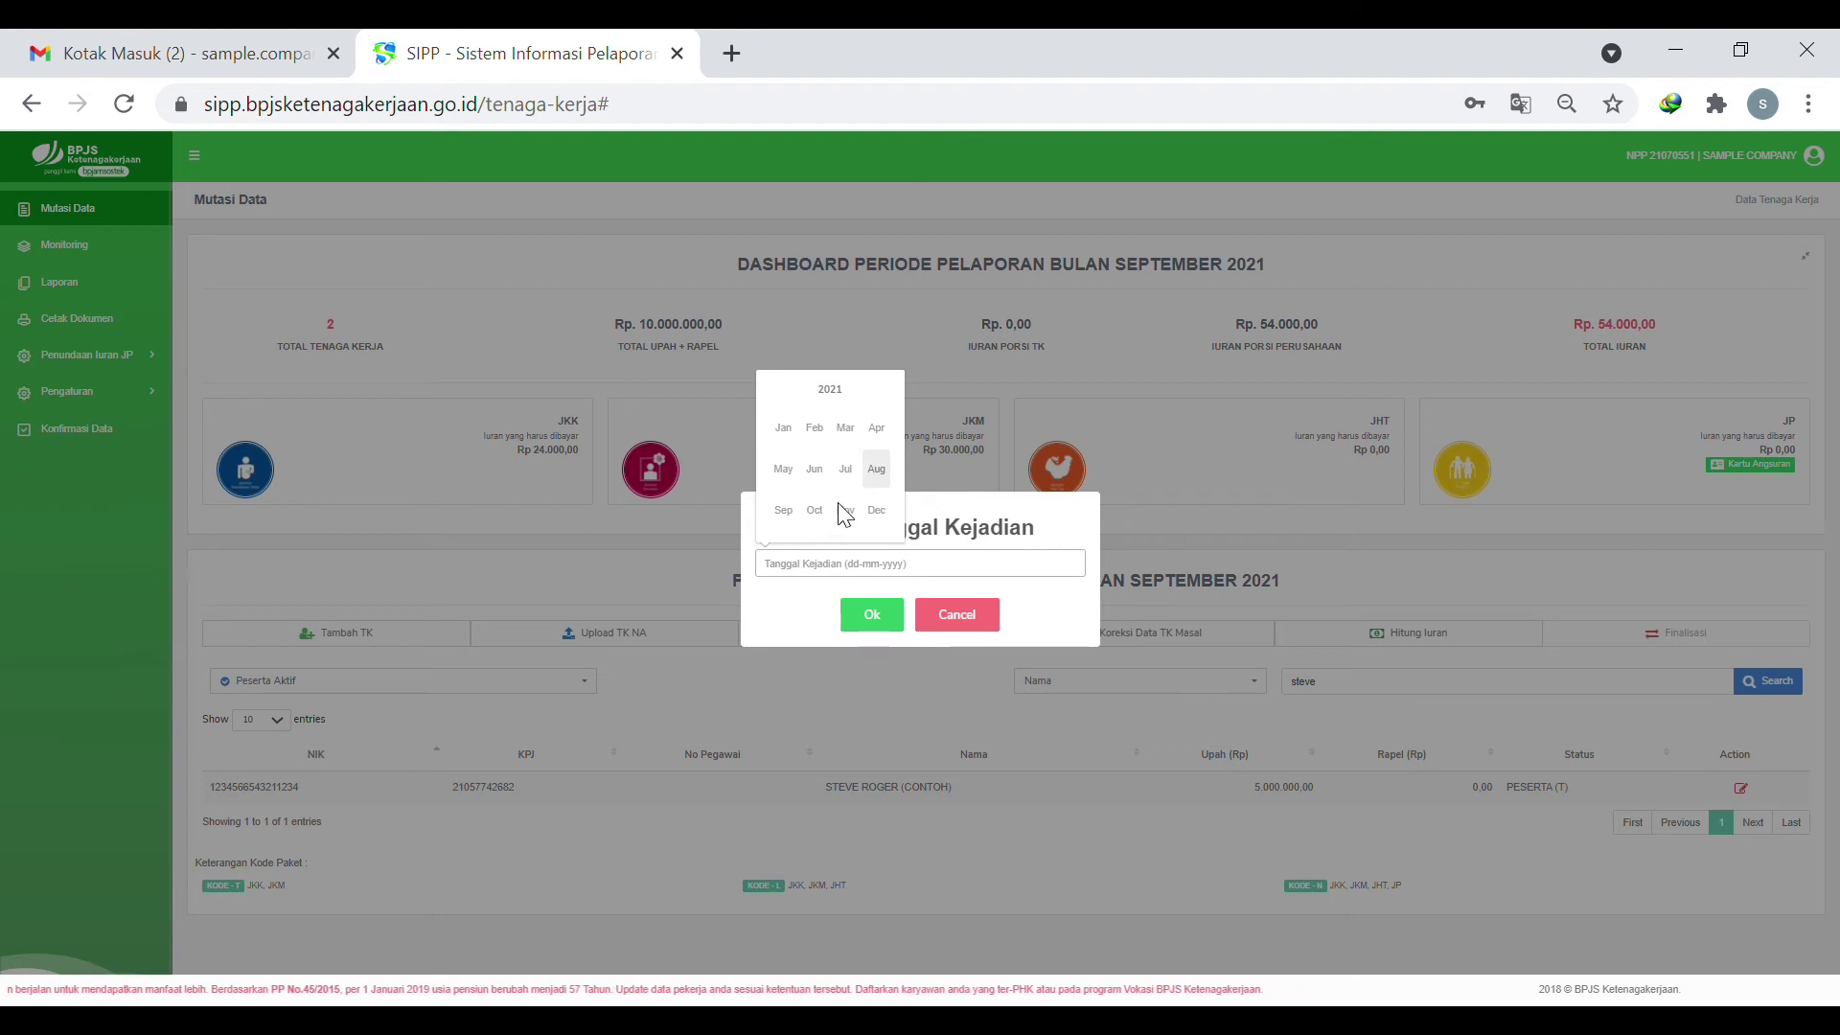
left_click(873, 470)
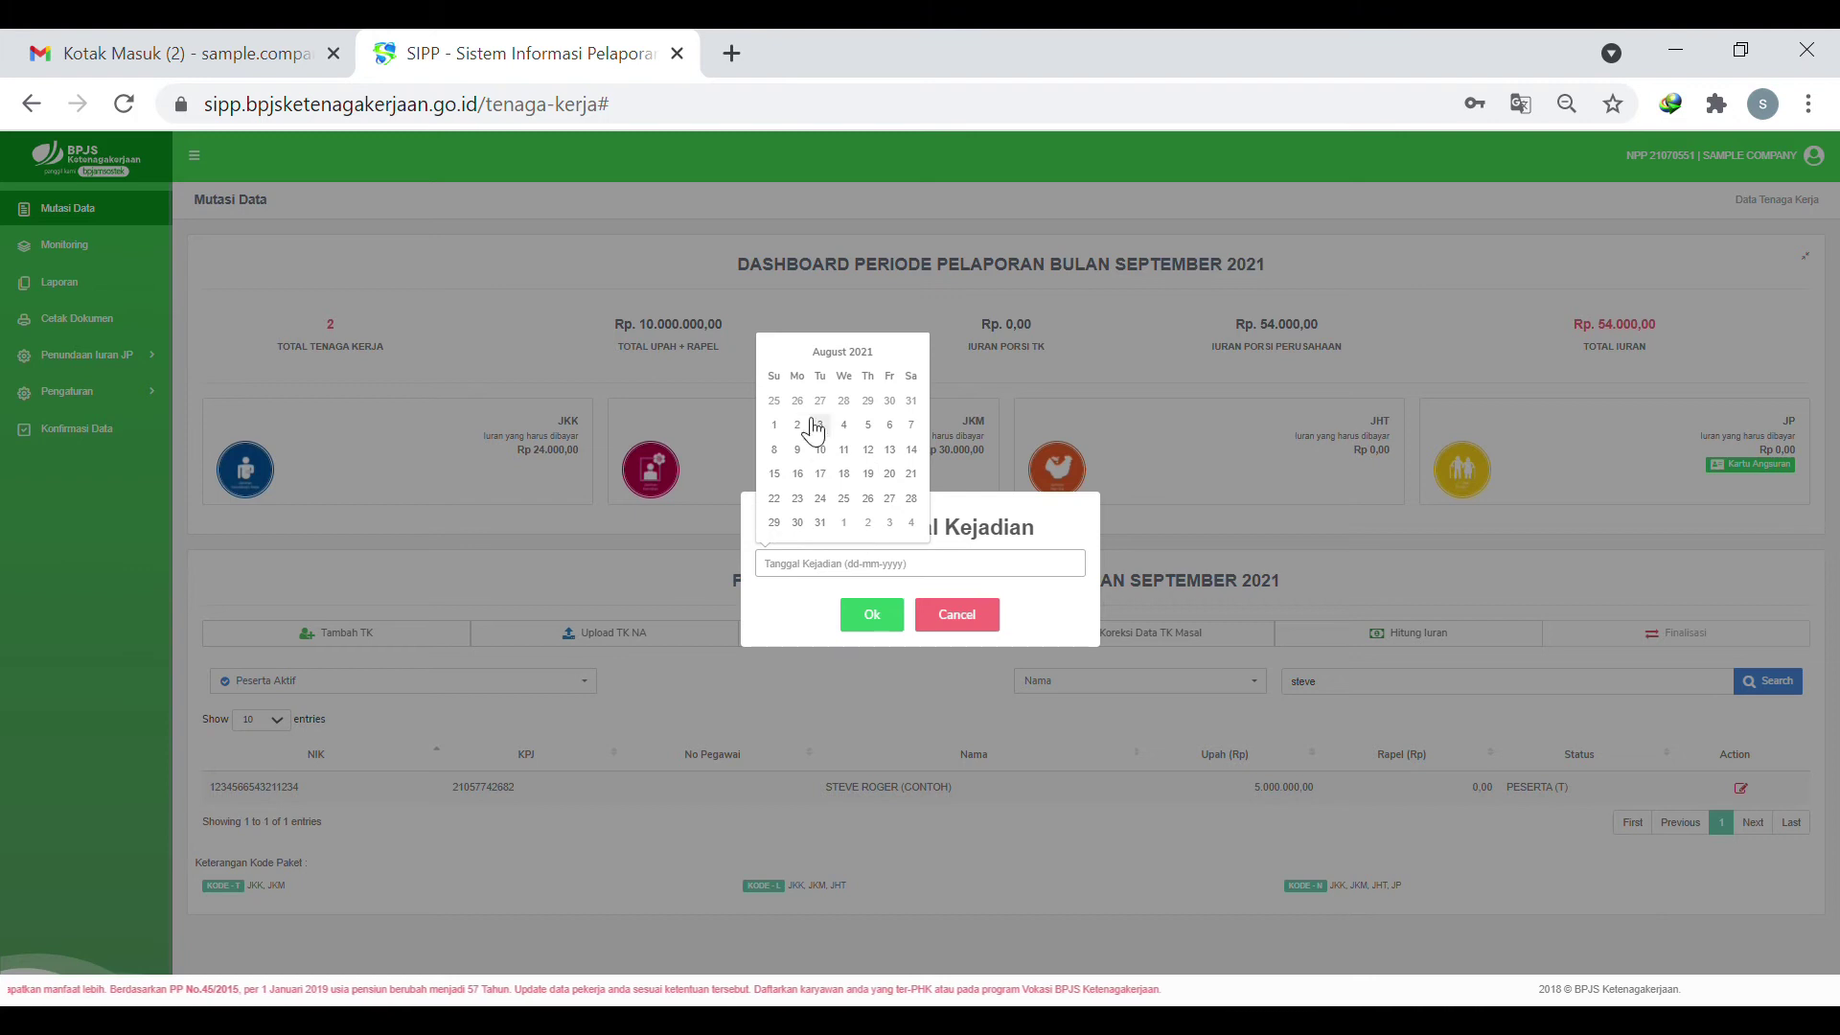
left_click(778, 427)
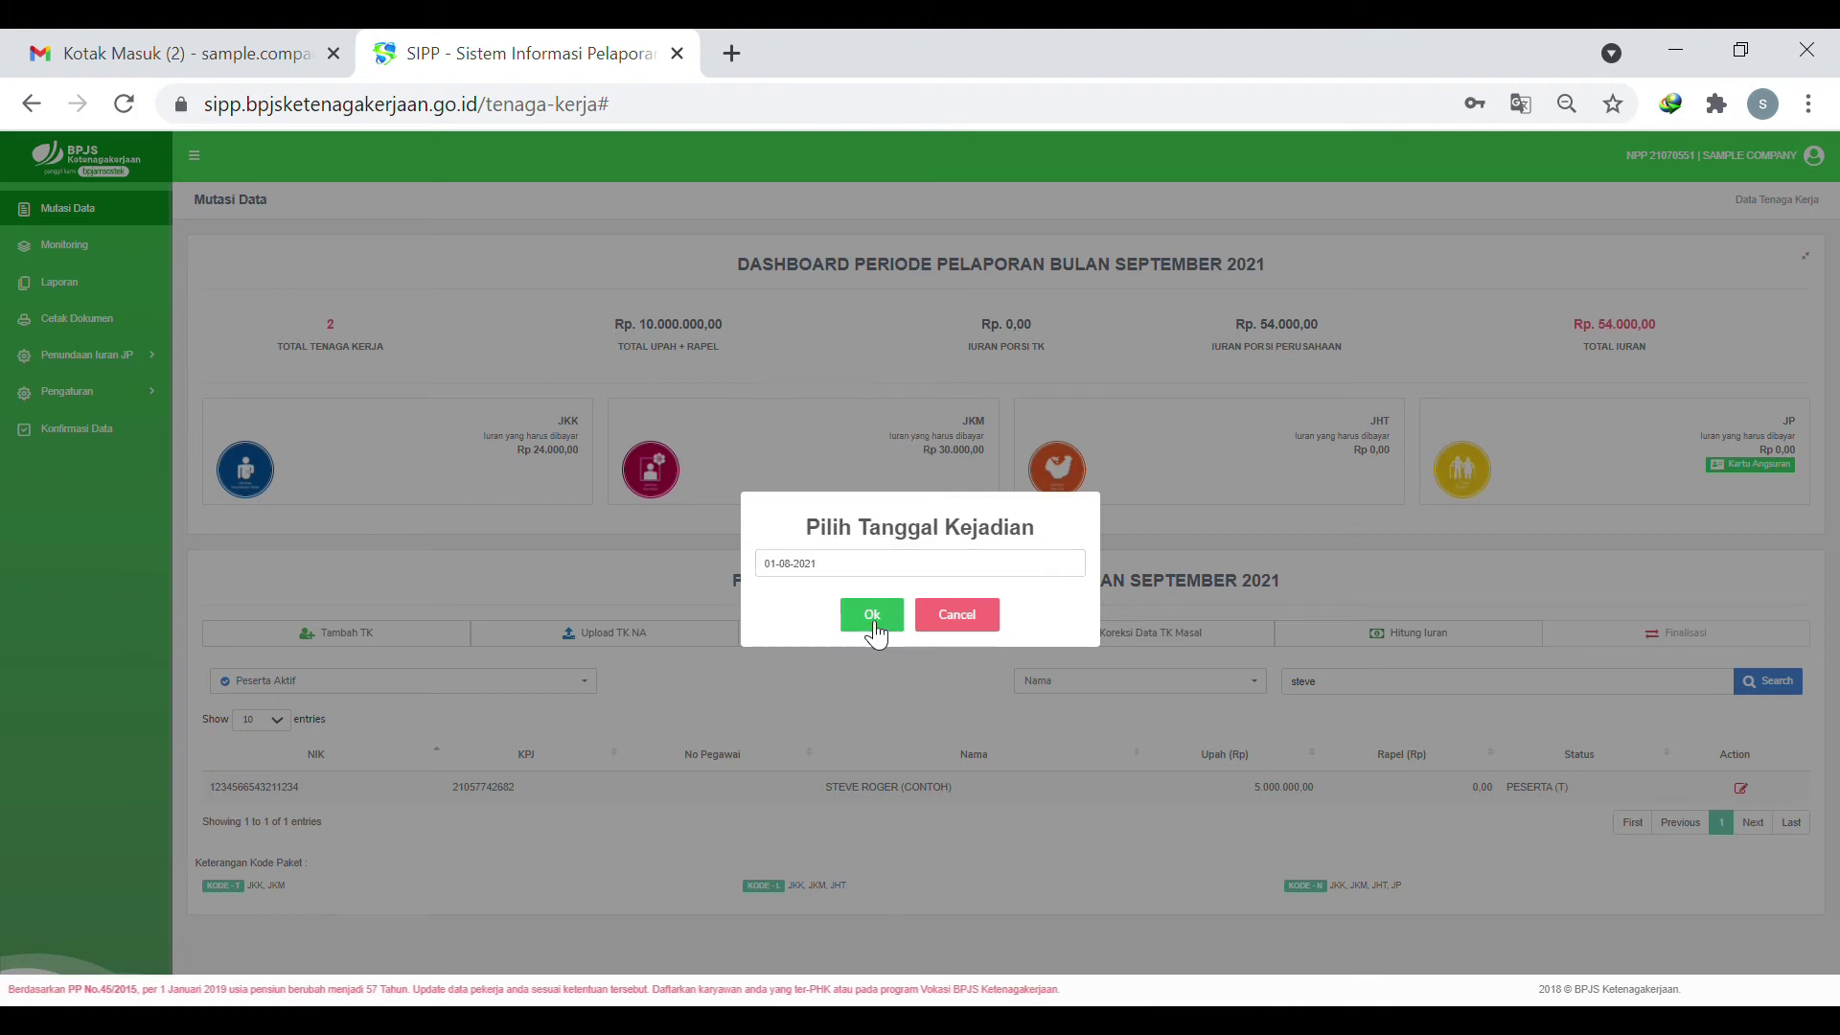
left_click(872, 618)
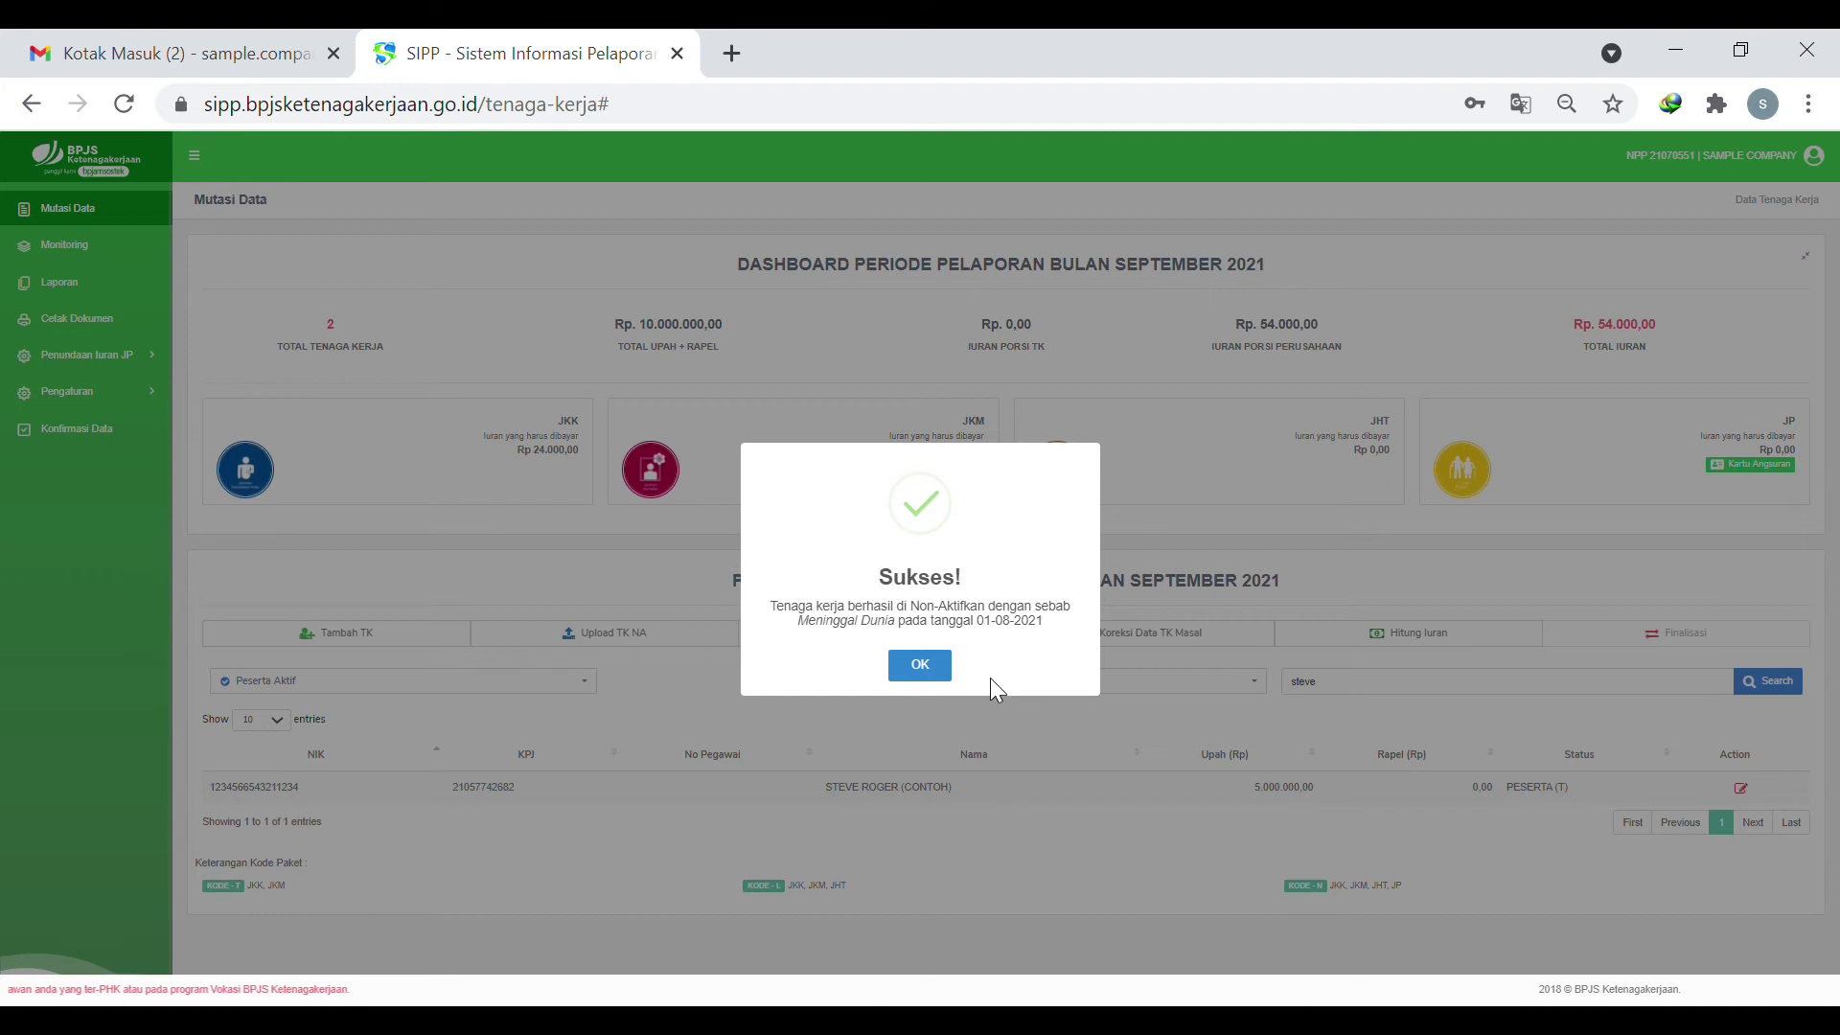
left_click(927, 677)
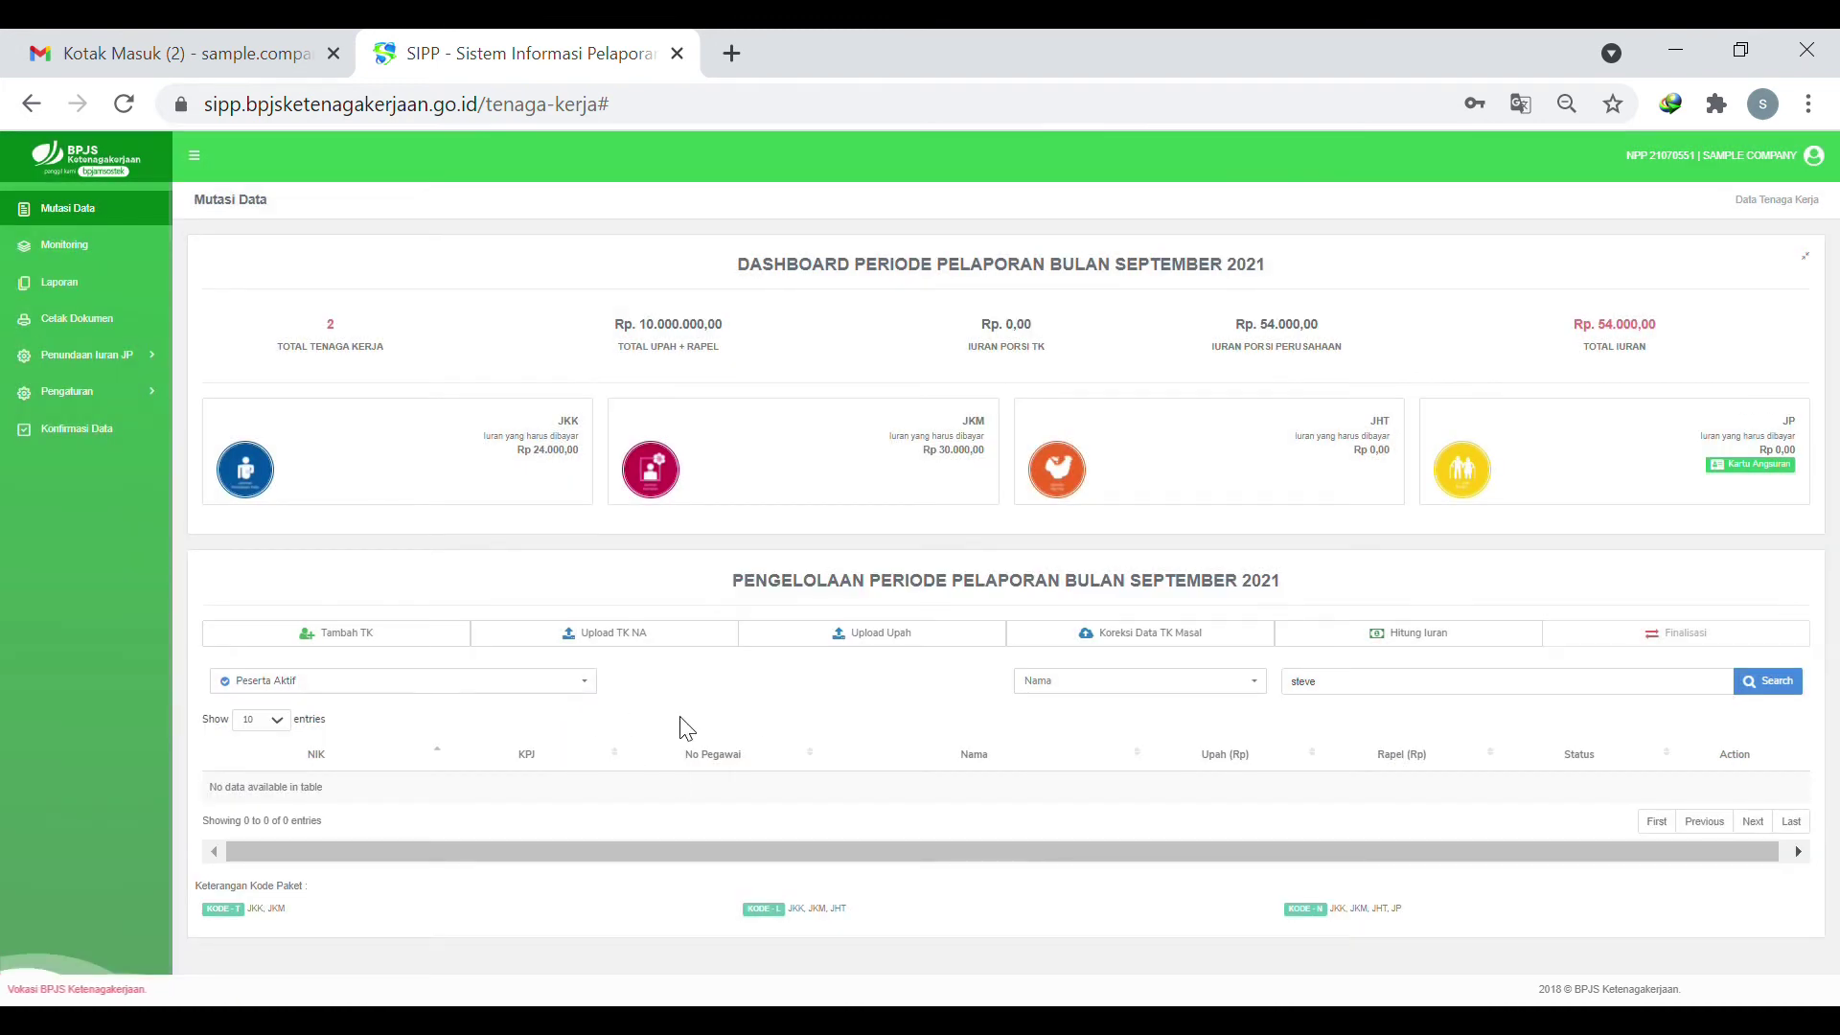
- Clear the name search and filter the worker list to Peserta Nonaktif
double_click(1442, 705)
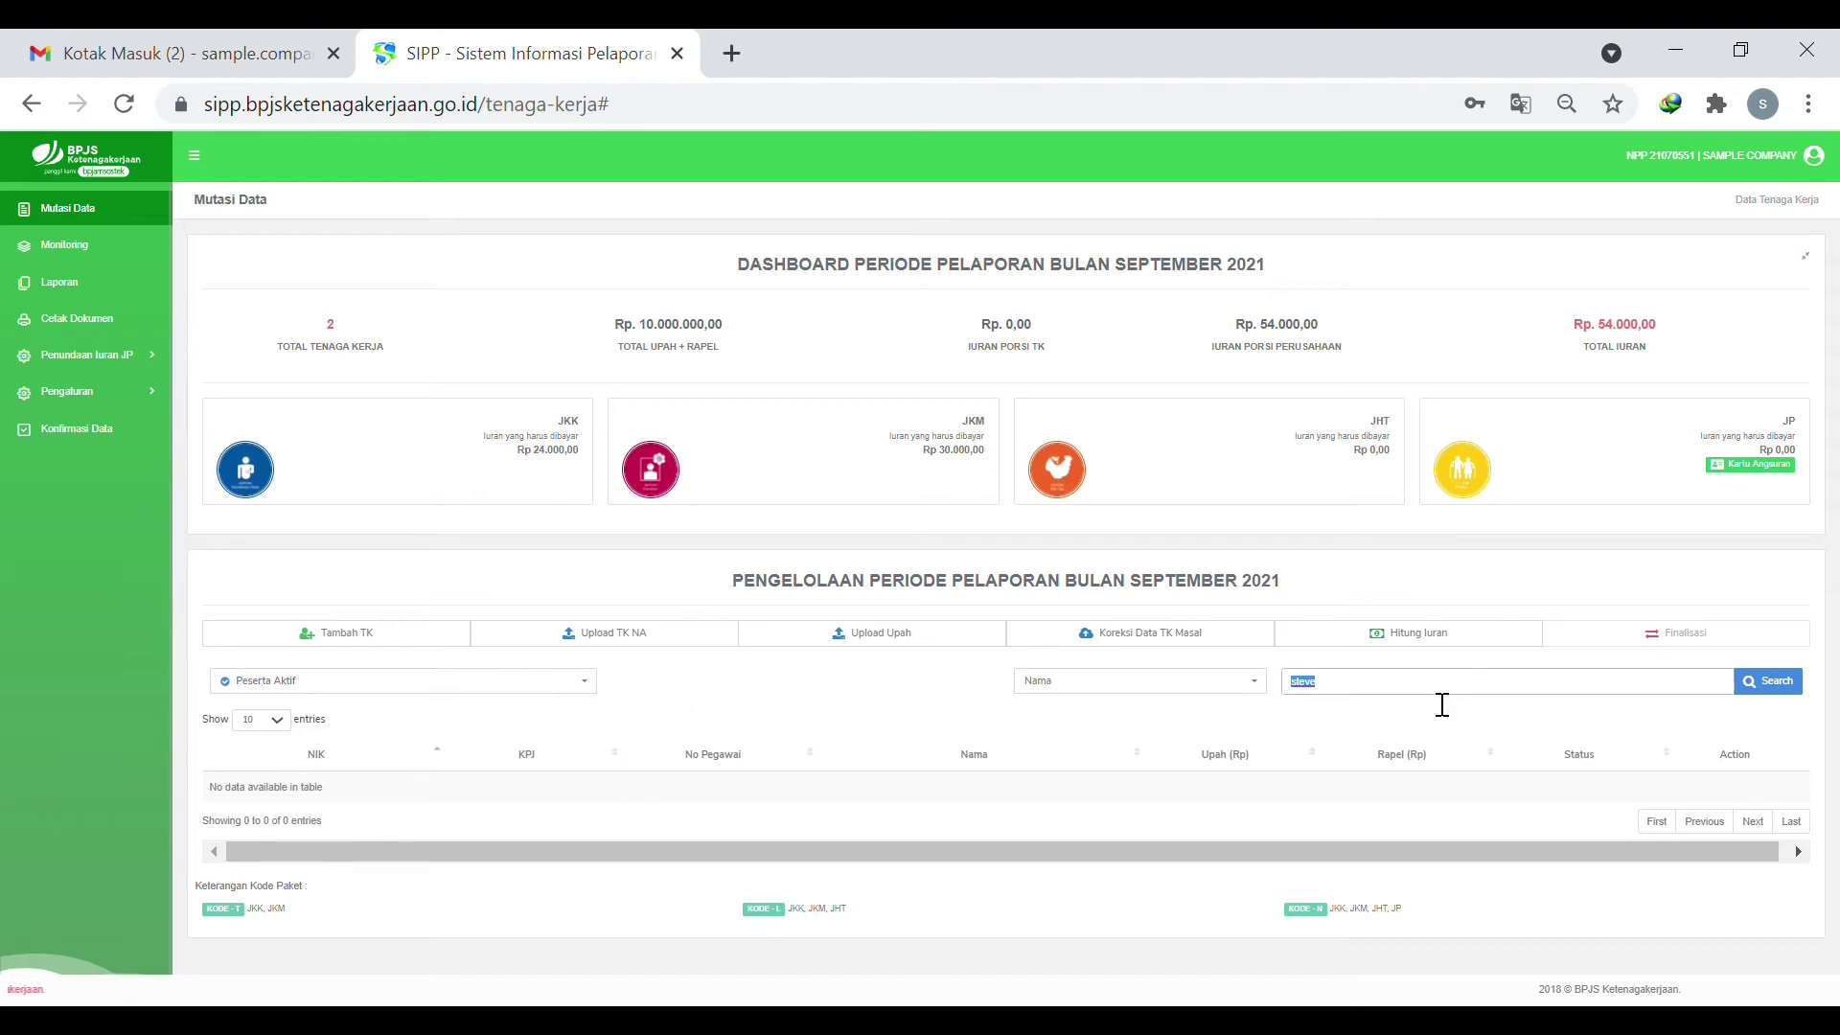
left_click(575, 686)
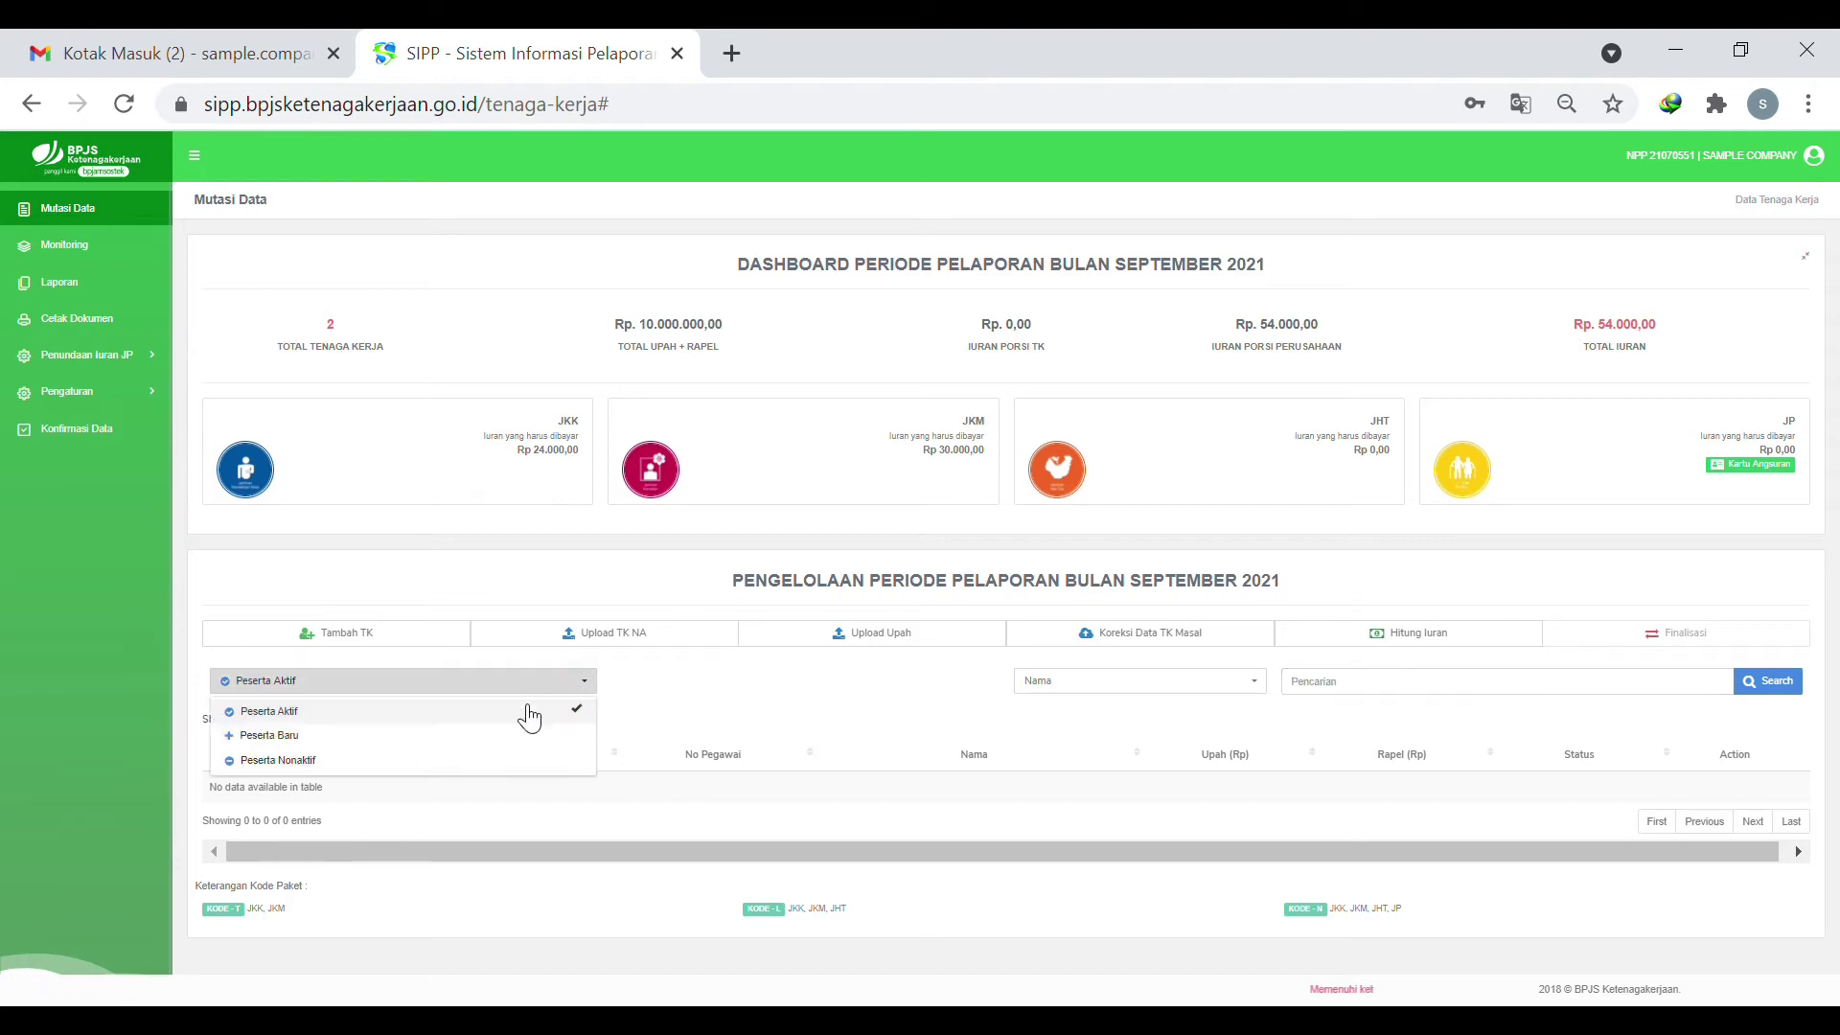
left_click(460, 767)
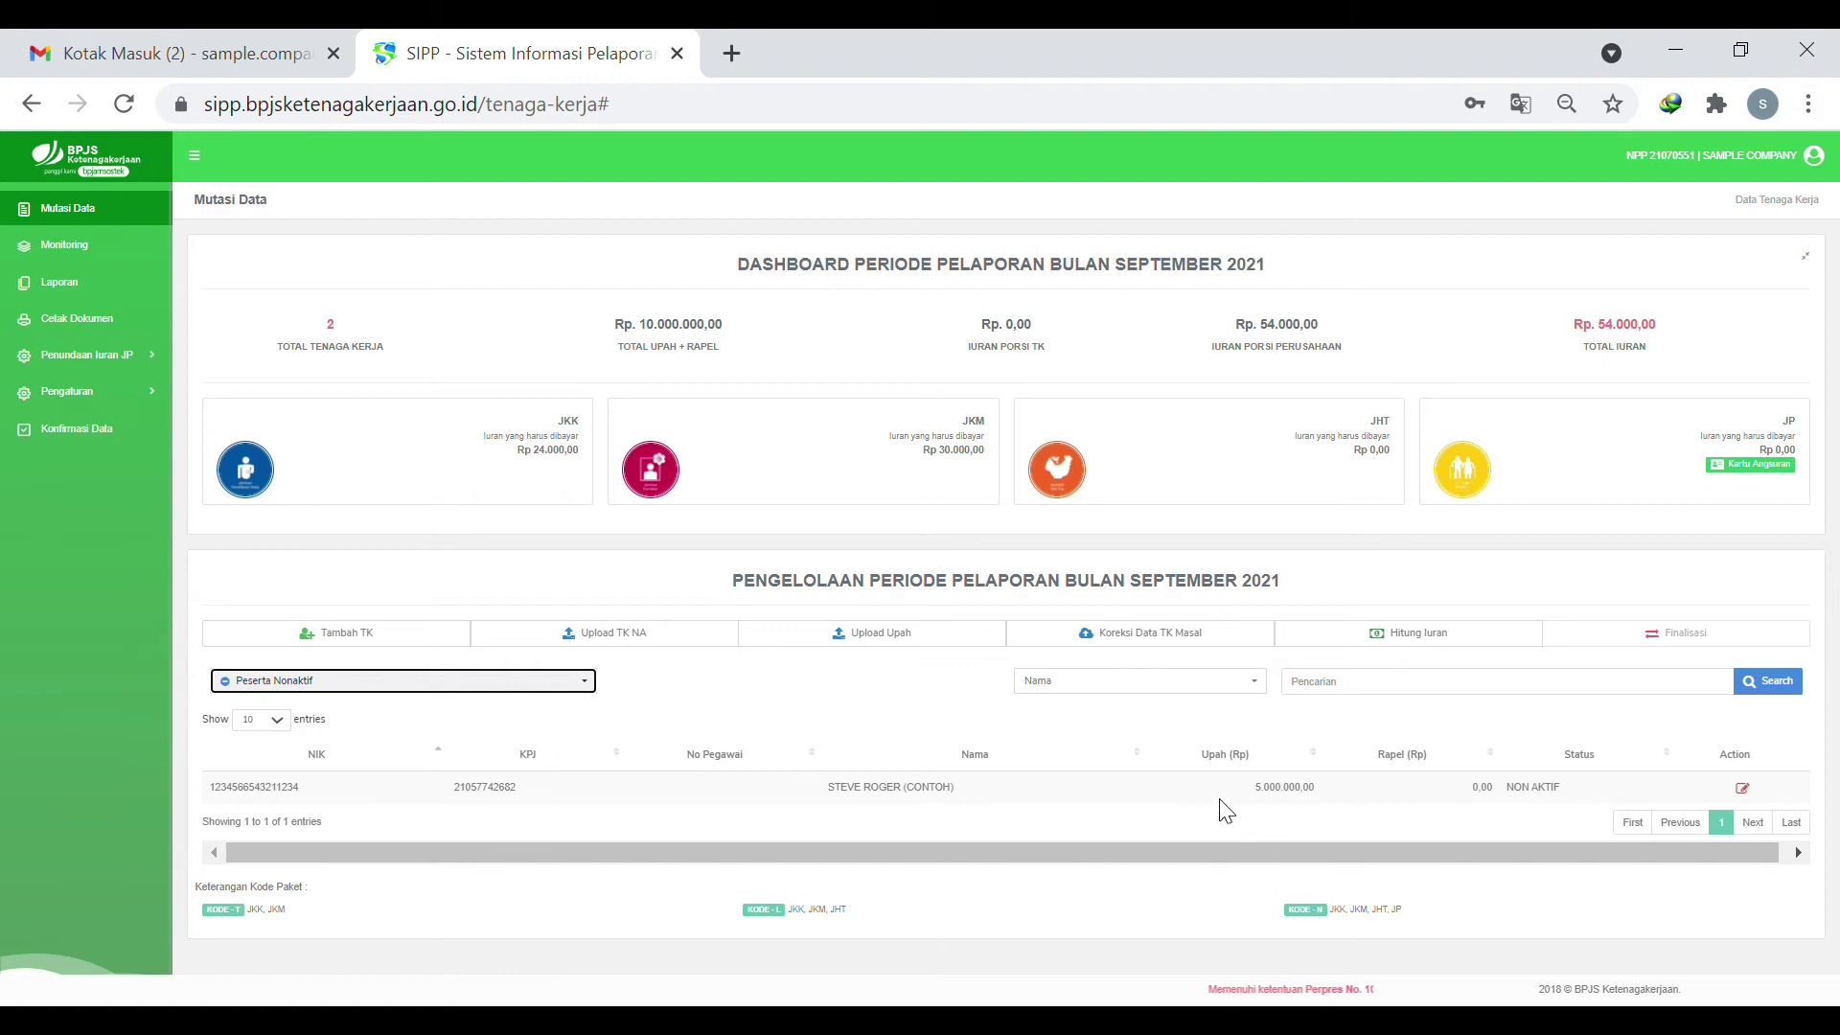
left_click(785, 692)
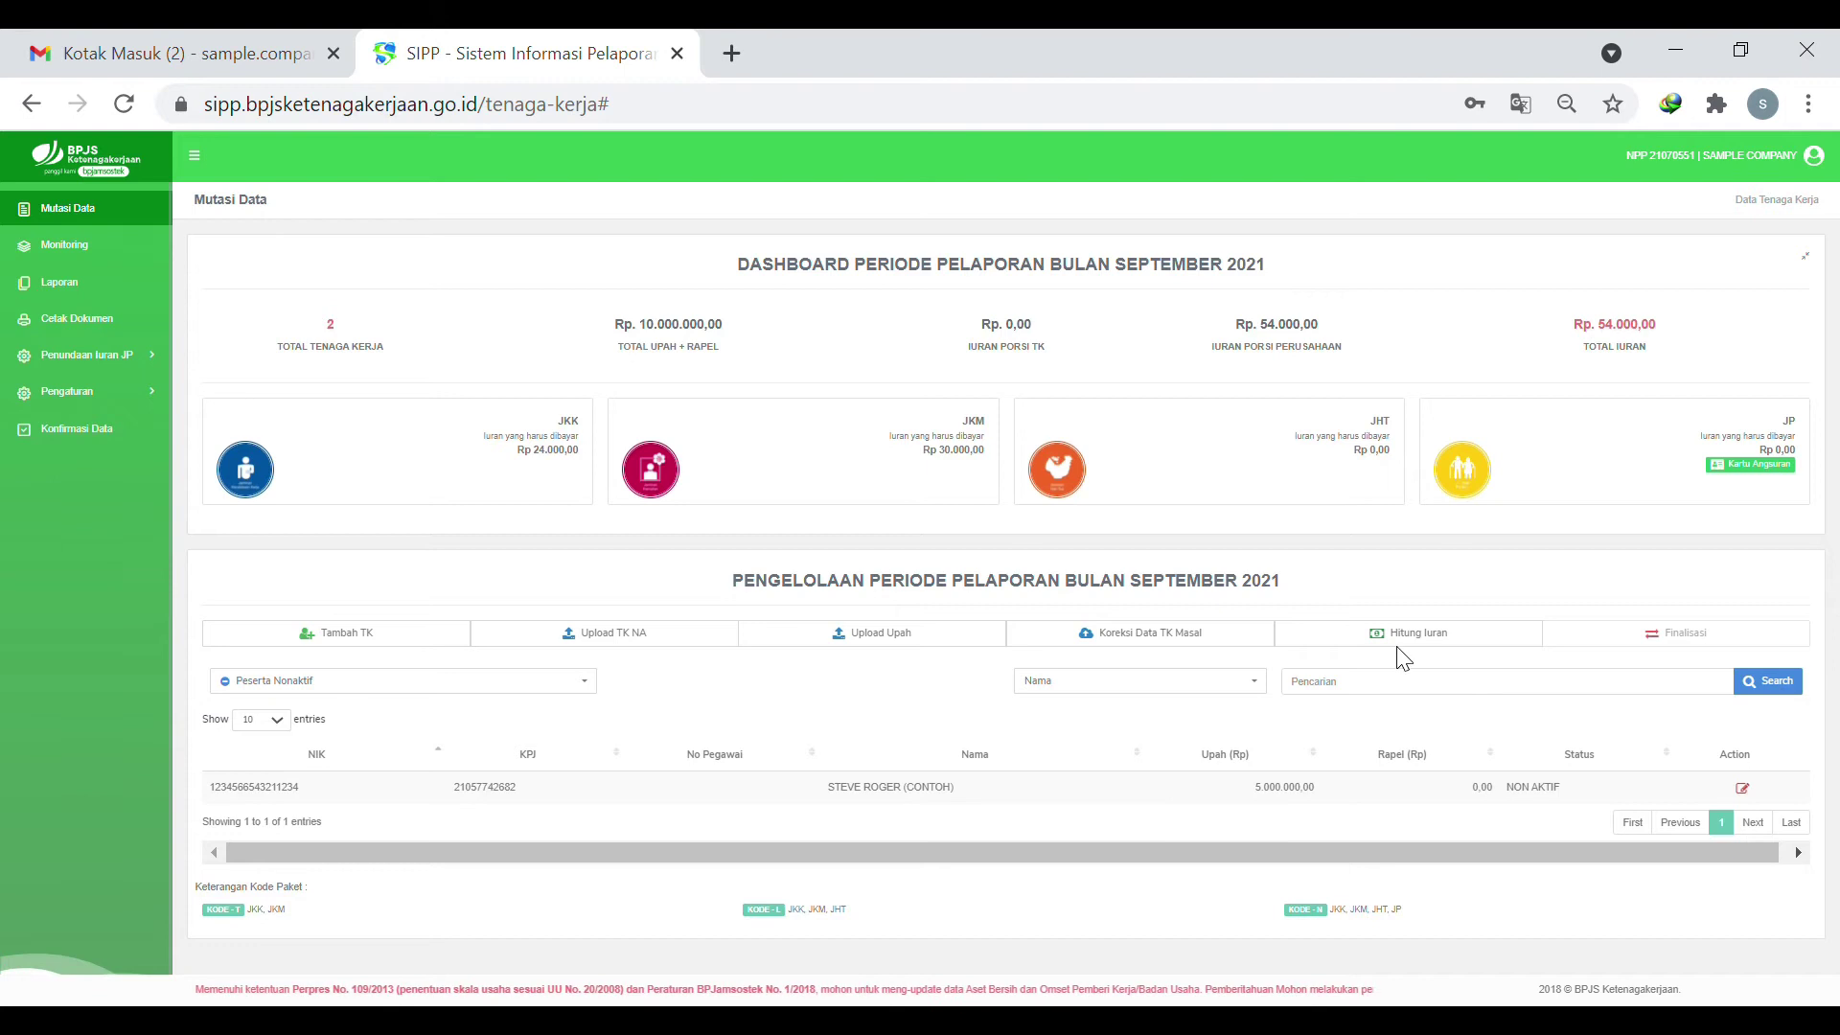
- Recalculate the September 2021 contributions with Hitung Iuran and check the total worker count on the dashboard
left_click(1421, 652)
left_click(960, 669)
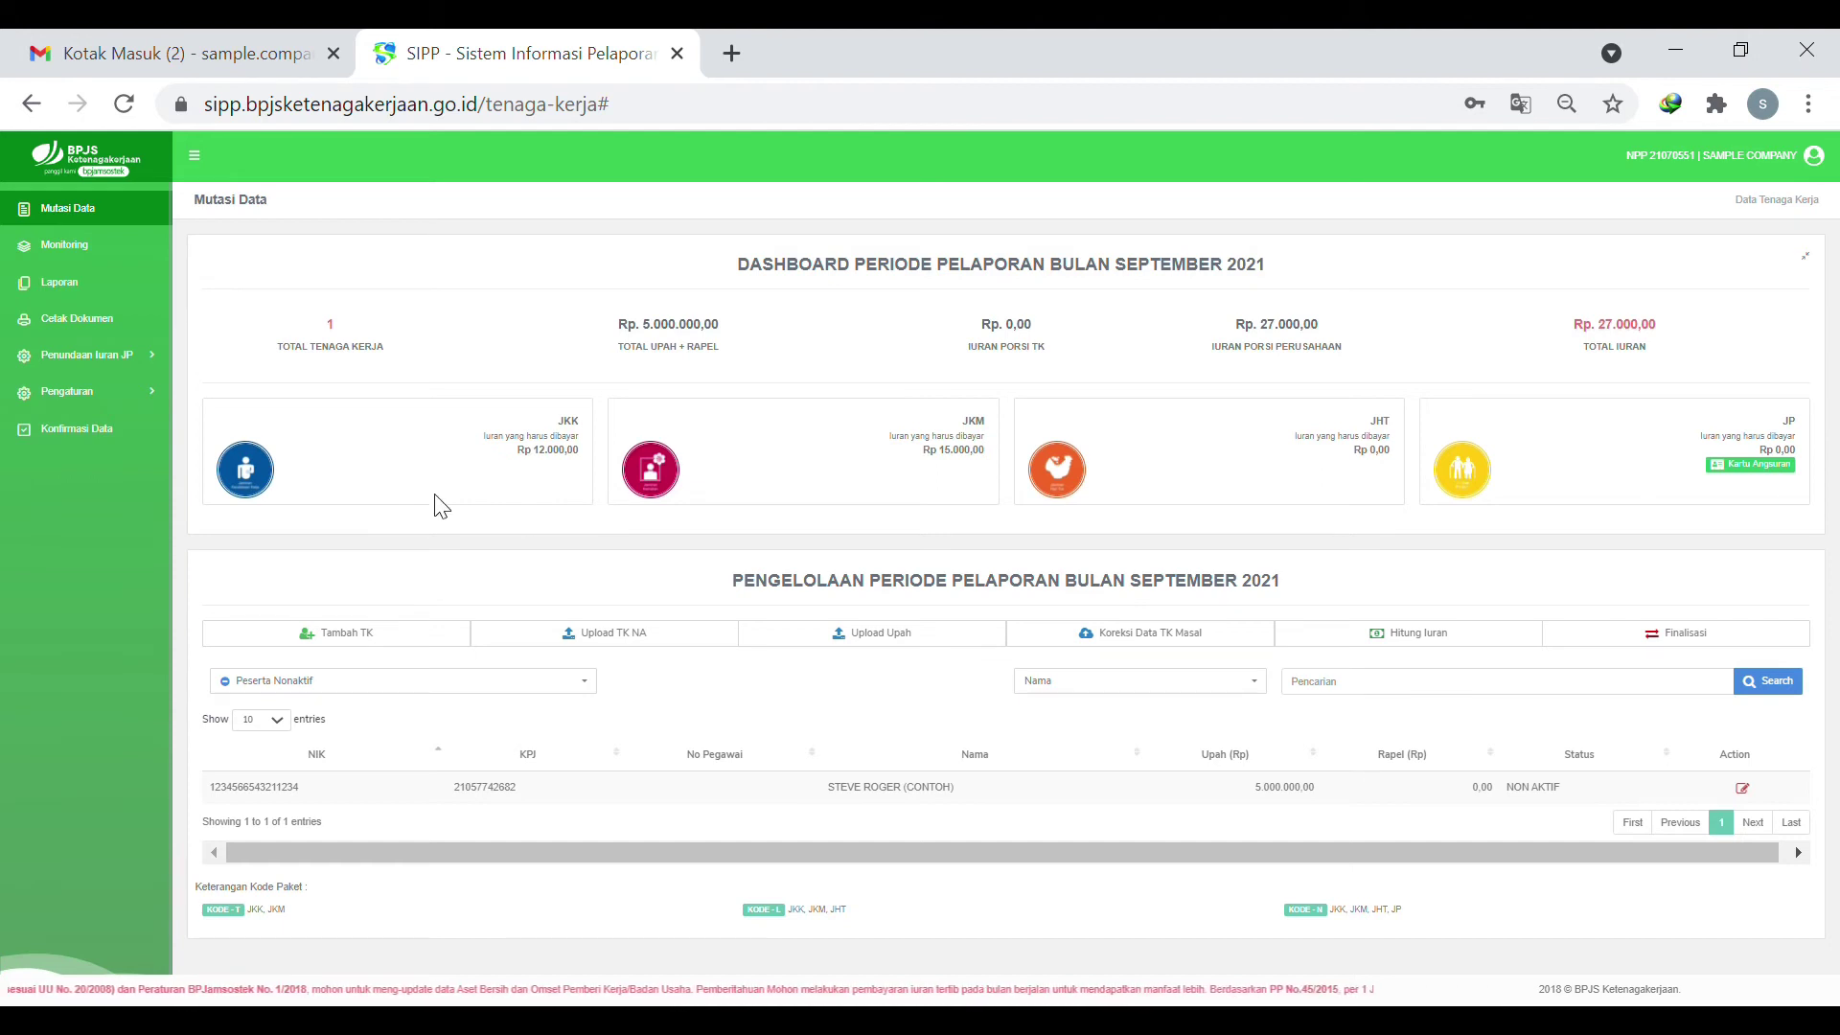
left_click_drag(268, 361, 411, 354)
left_click(374, 318)
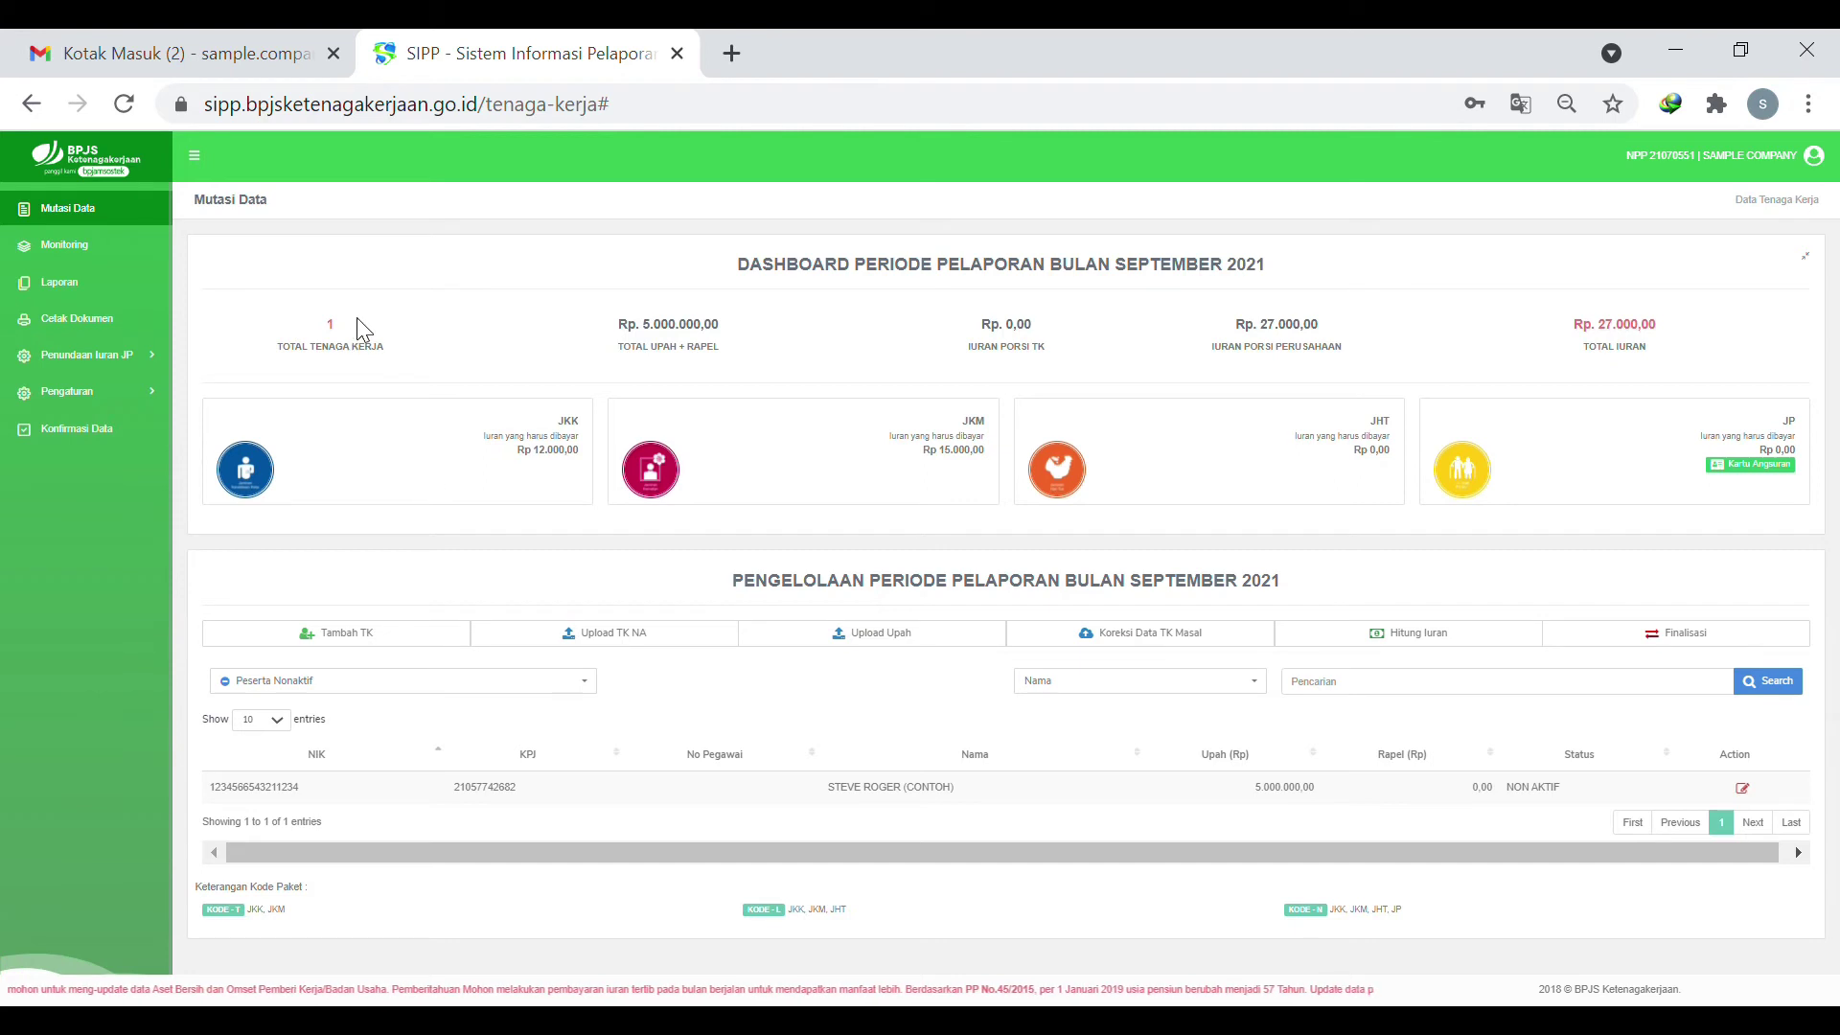
left_click_drag(259, 388, 370, 383)
left_click(481, 411)
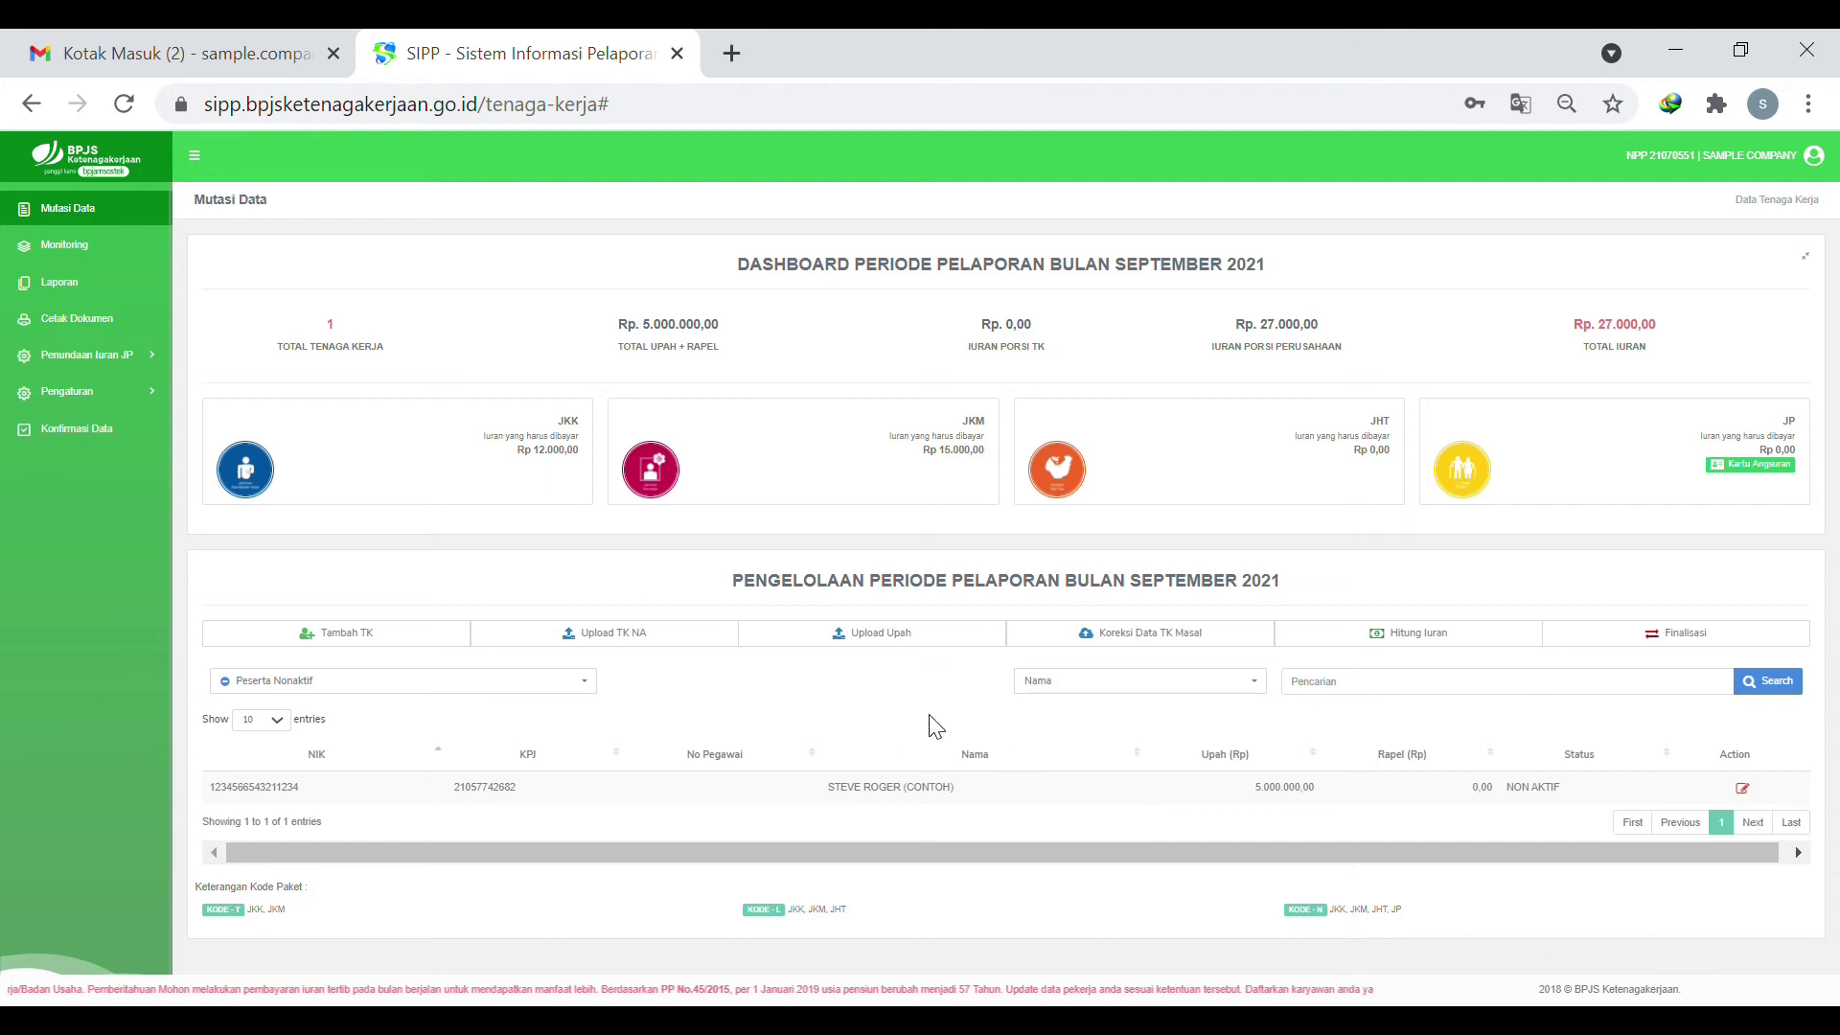
- Check the deactivated worker's name in the list and switch the filter to Peserta Aktif
triple_click(890, 789)
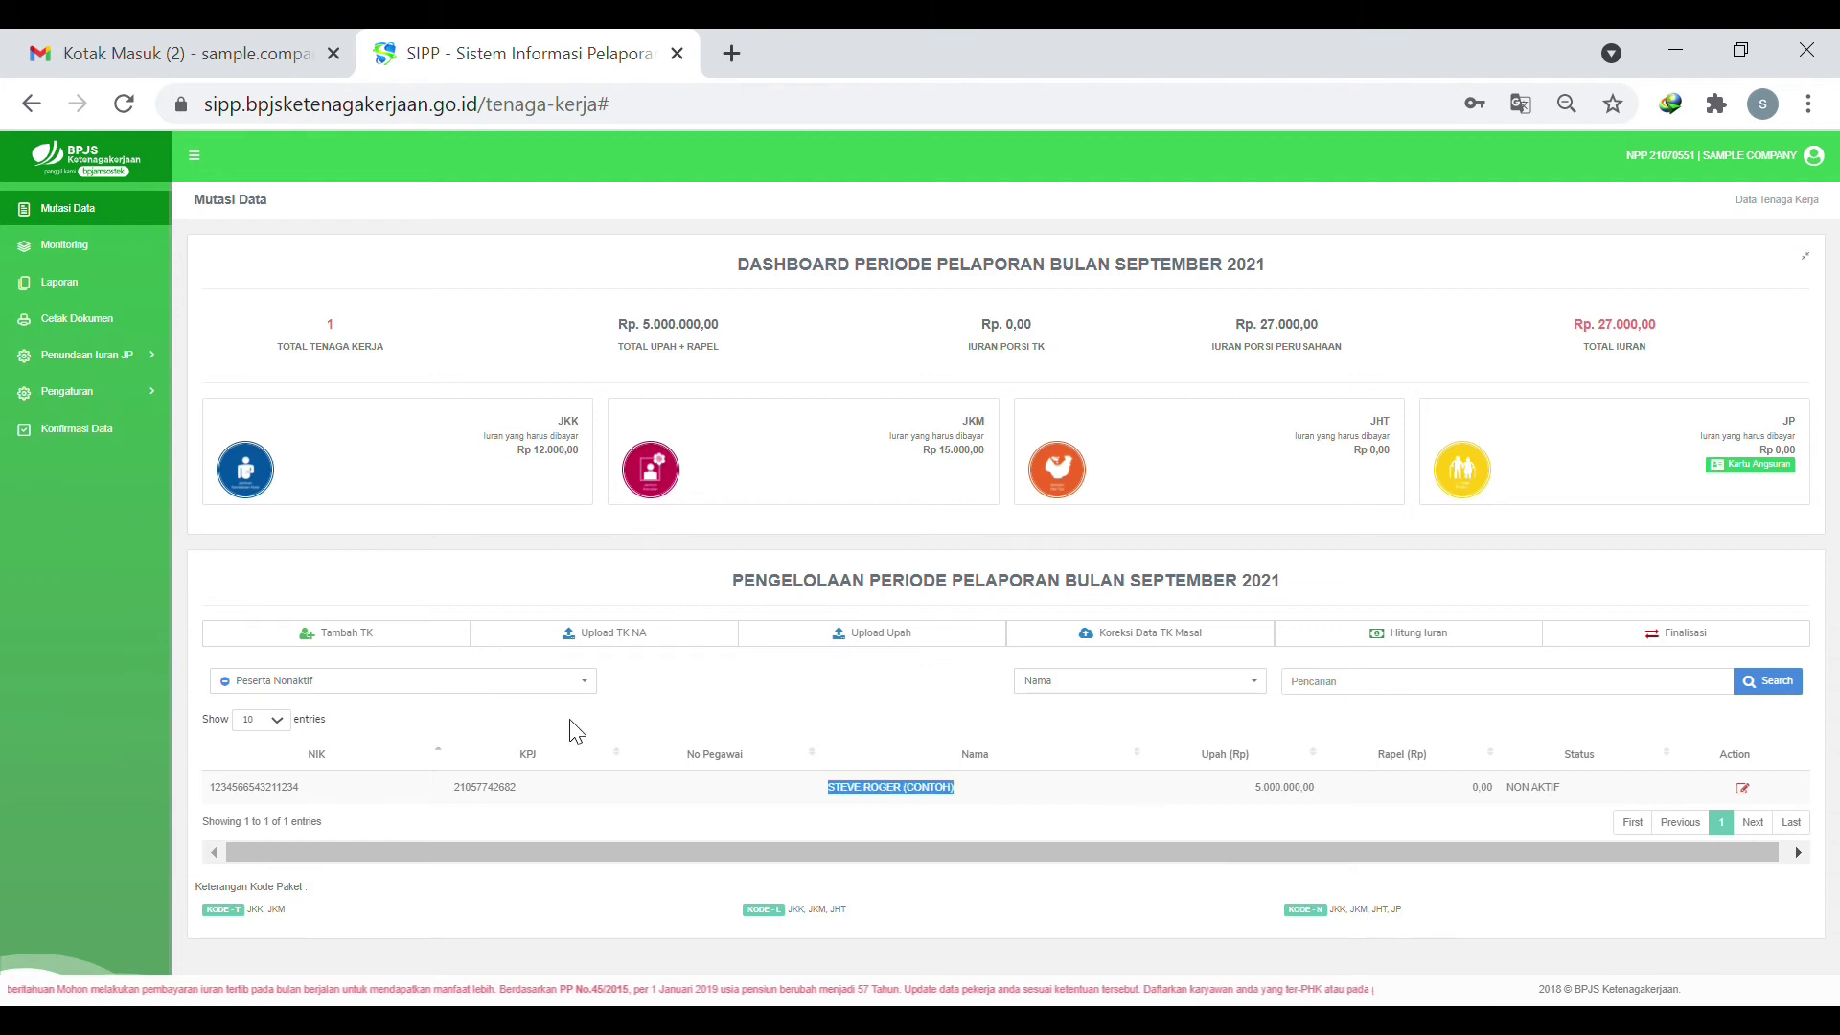
left_click(477, 682)
left_click(404, 710)
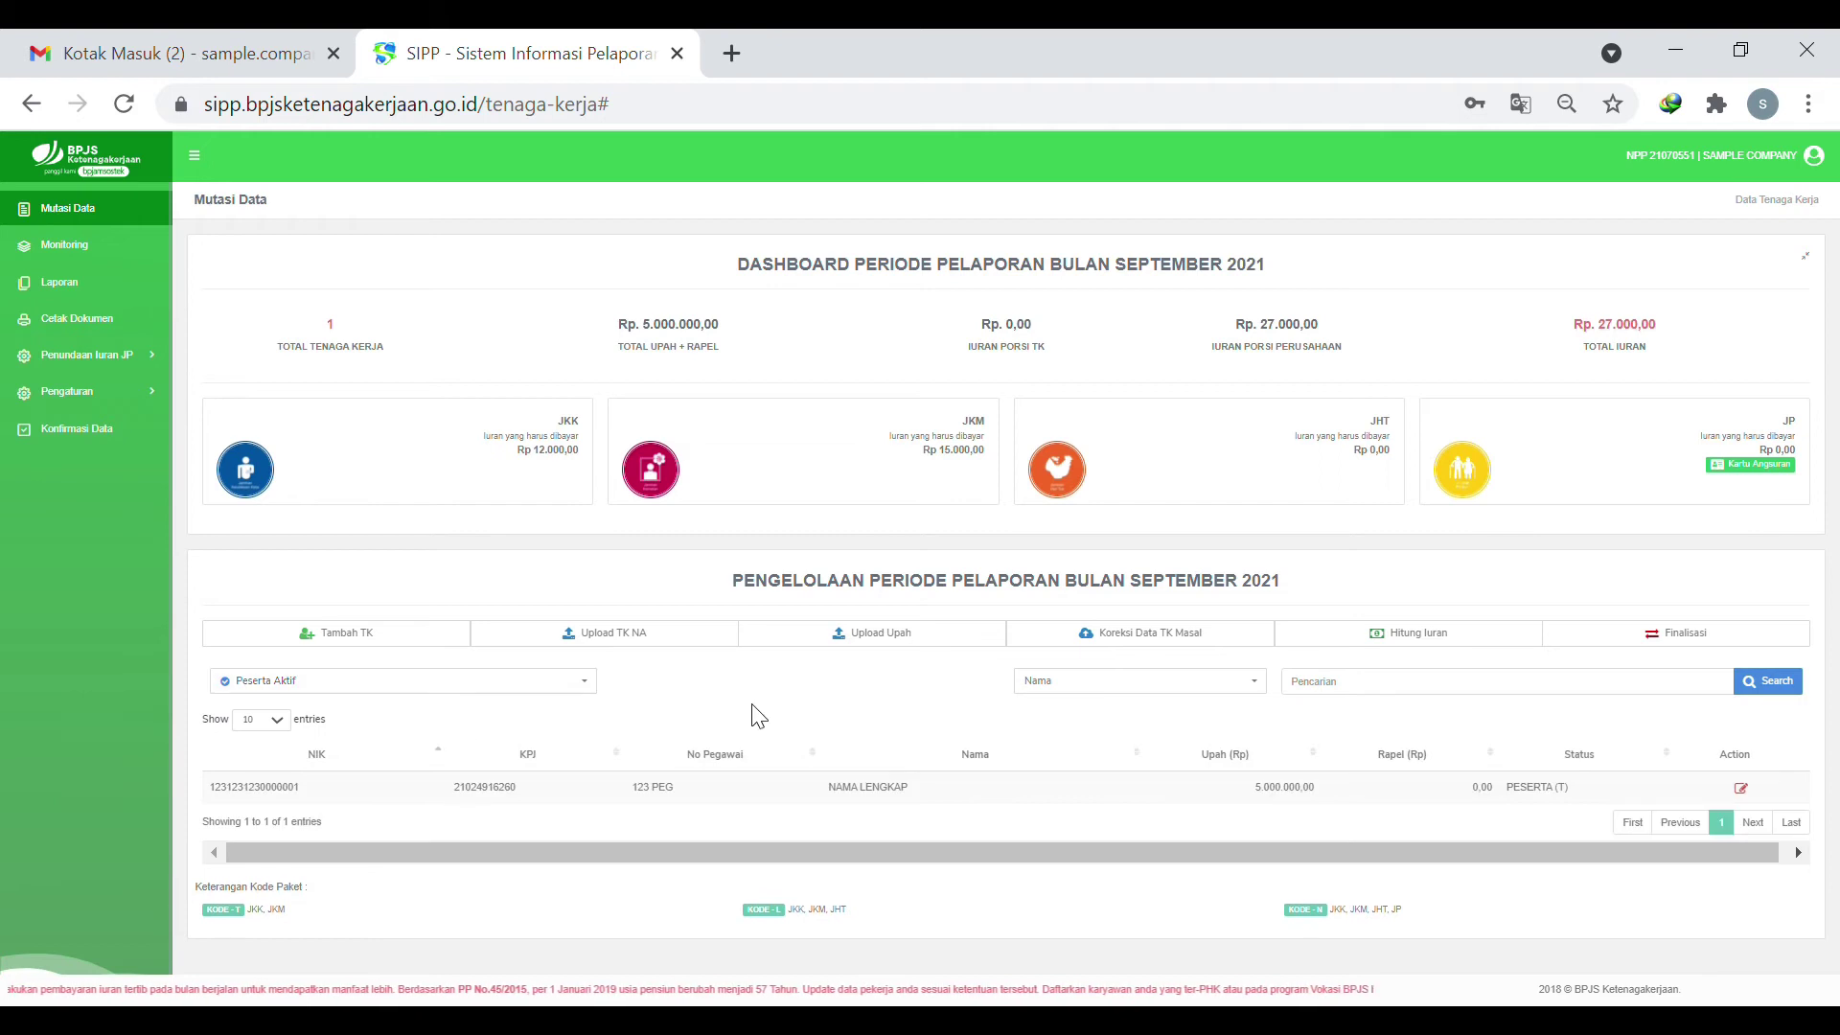